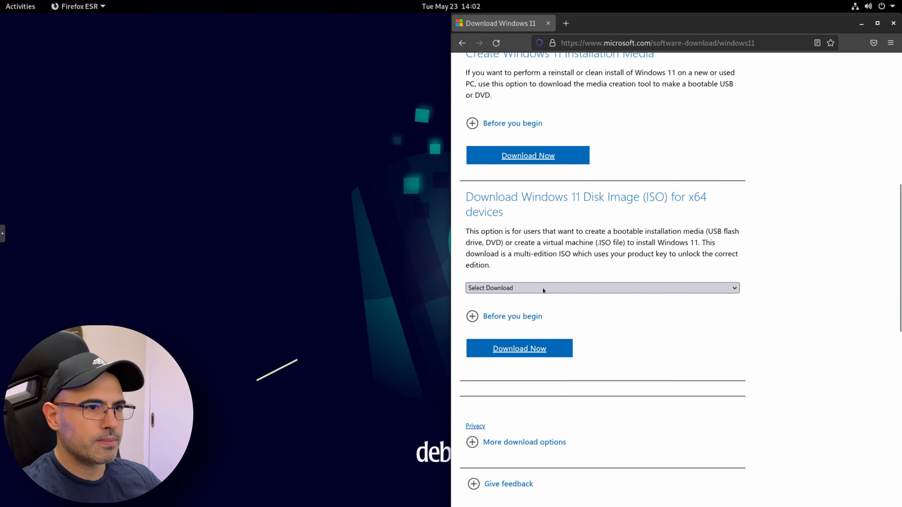
Select Windows 11 (multi-edition ISO for x64 devices) as the disk image and request its download.
{"action": "left_click", "coordinate": [542, 288]}
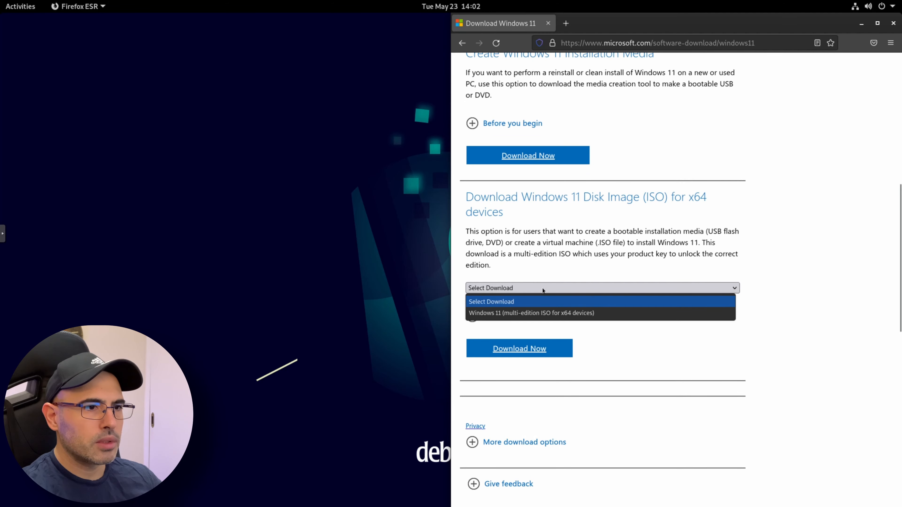
{"action": "left_click", "coordinate": [543, 313]}
{"action": "scroll", "coordinate": [597, 313], "scroll_direction": "down", "scroll_amount": 5}
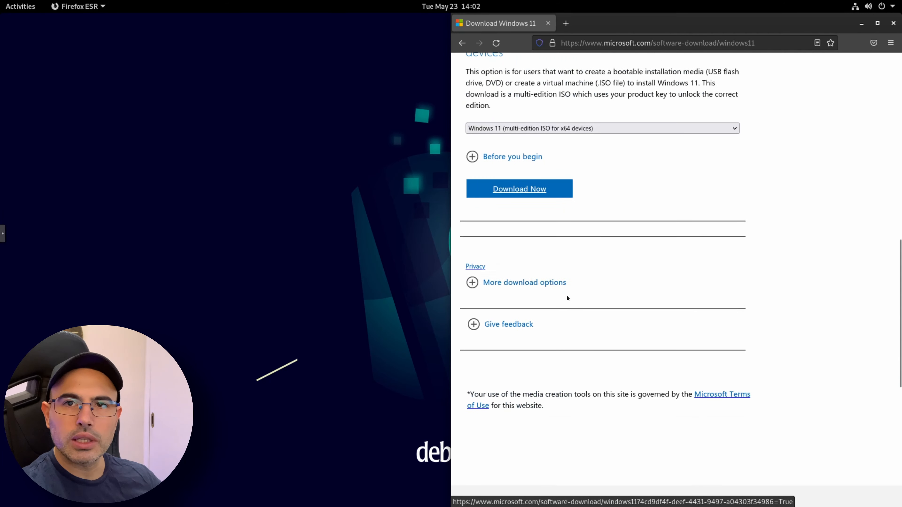
{"action": "left_click", "coordinate": [520, 192]}
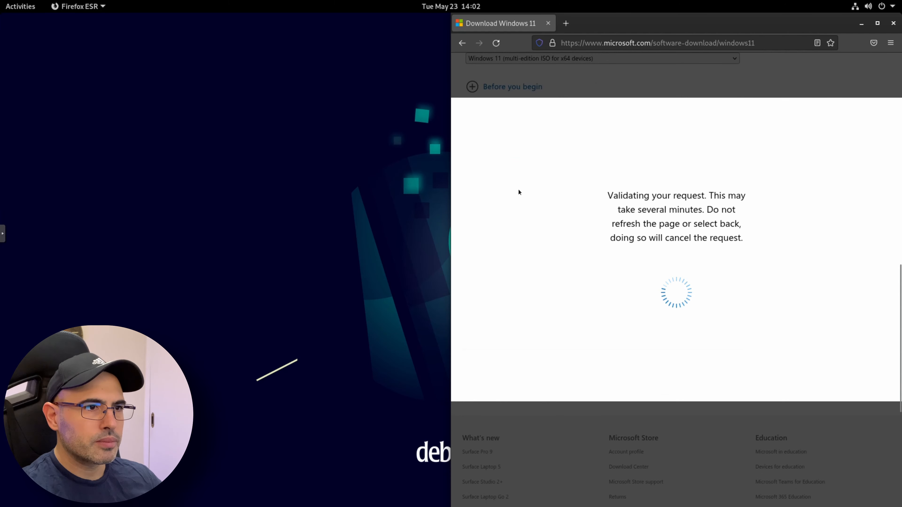
Choose English International as the product language, confirm it and start the 64-bit ISO download.
{"action": "left_click", "coordinate": [511, 236]}
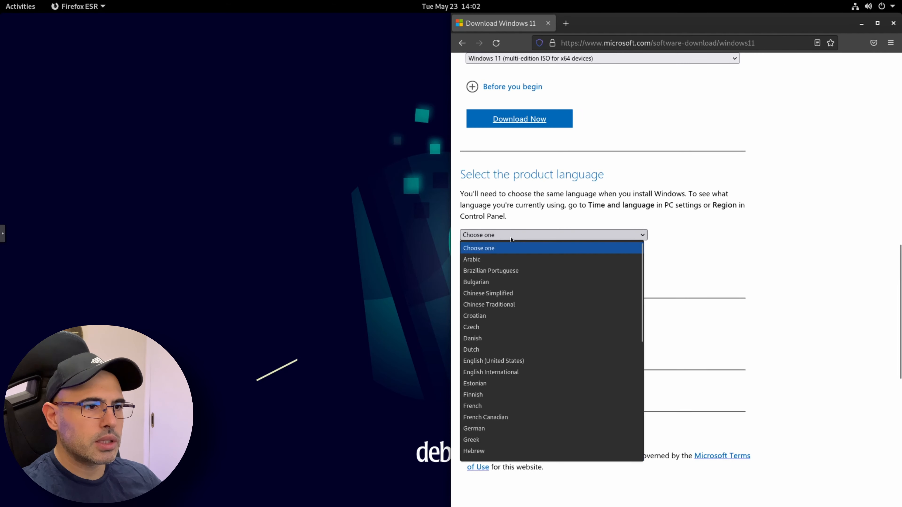
{"action": "left_click", "coordinate": [512, 372]}
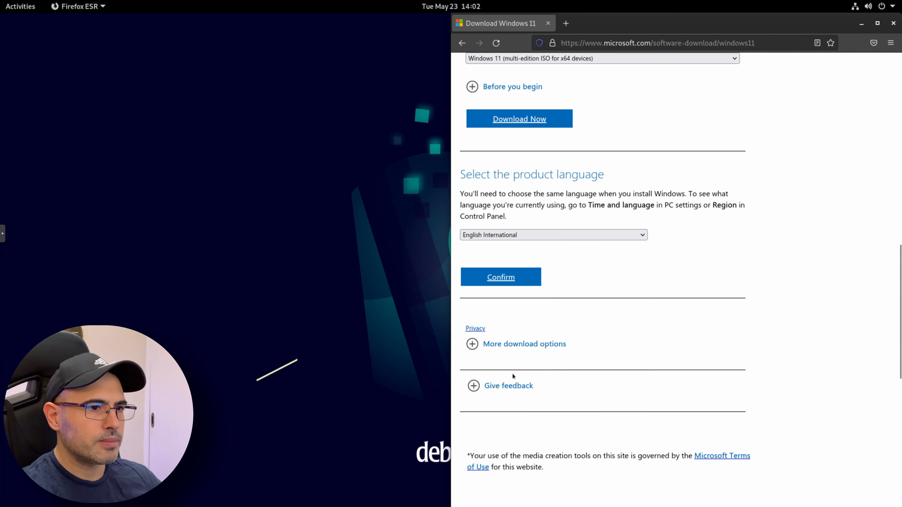
{"action": "left_click", "coordinate": [511, 279]}
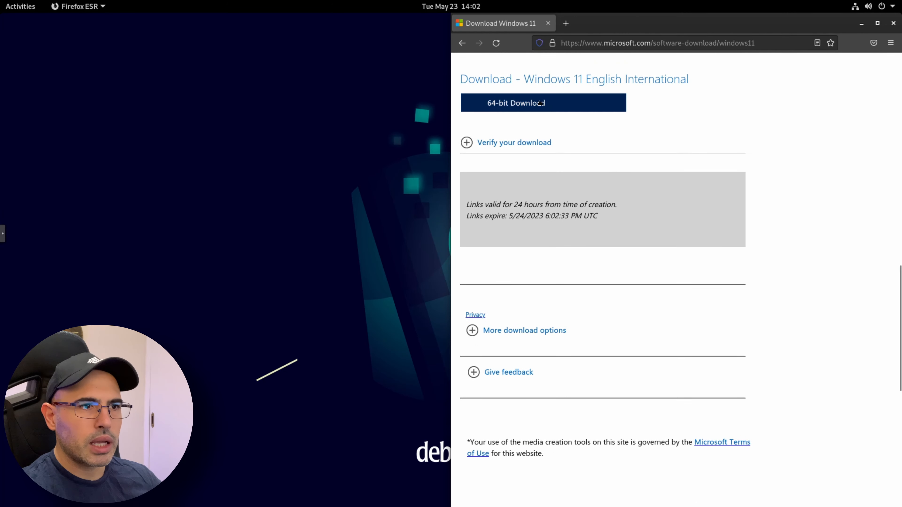
{"action": "left_click", "coordinate": [530, 103]}
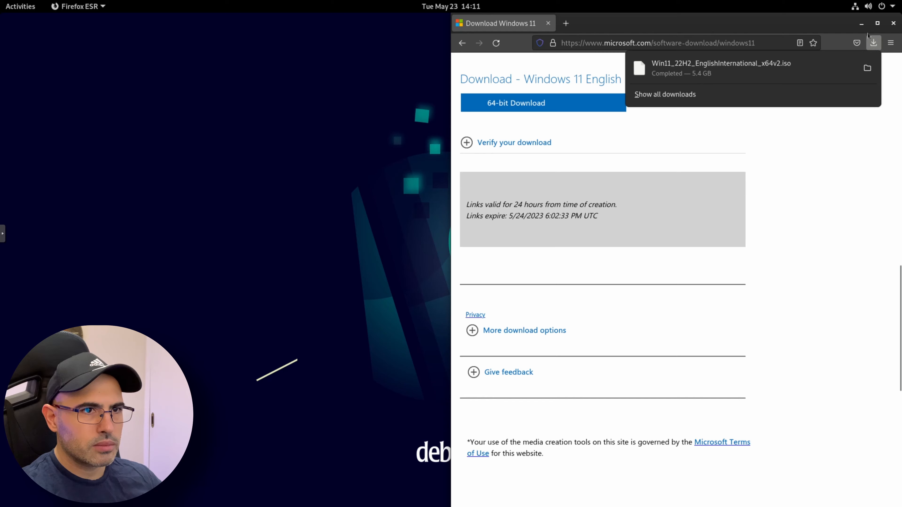
Close the finished download's browser window, and open a new Firefox window and a Terminal.
{"action": "left_click", "coordinate": [890, 24]}
{"action": "left_click", "coordinate": [892, 23]}
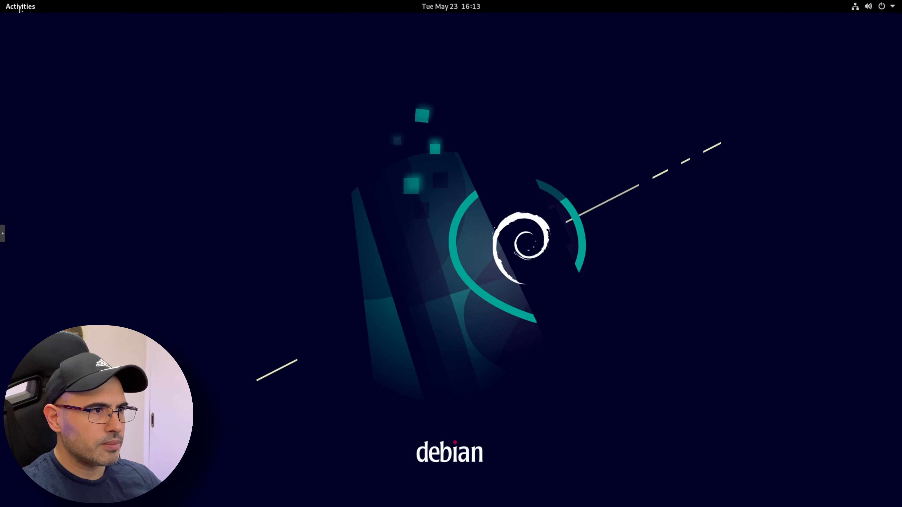
{"action": "left_click", "coordinate": [20, 7]}
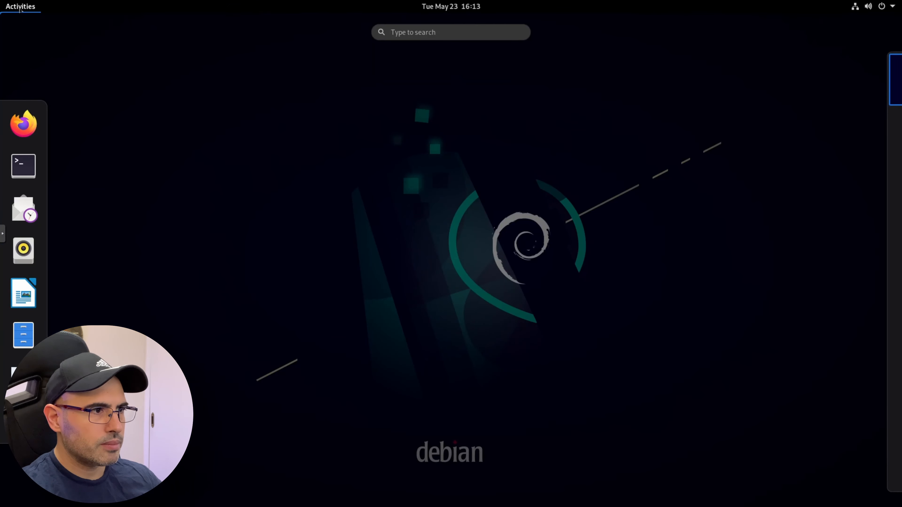
{"action": "left_click", "coordinate": [25, 119]}
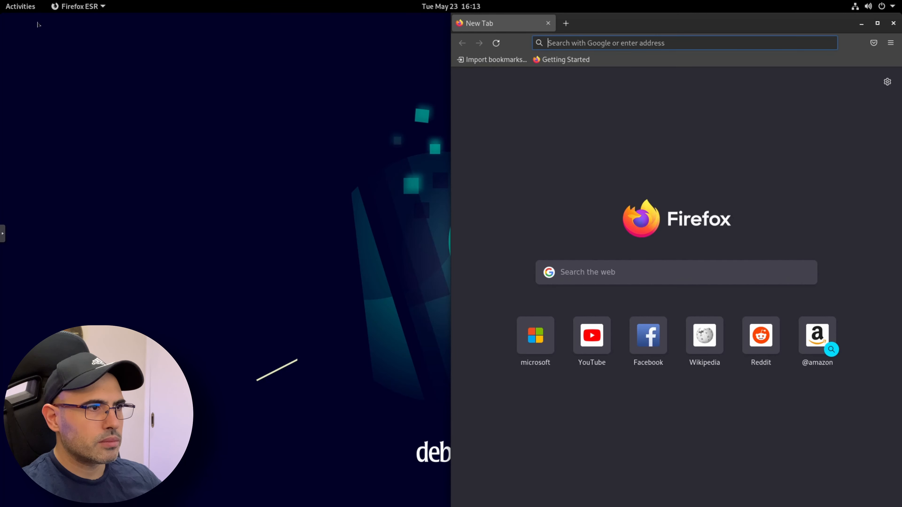
{"action": "left_click", "coordinate": [22, 11]}
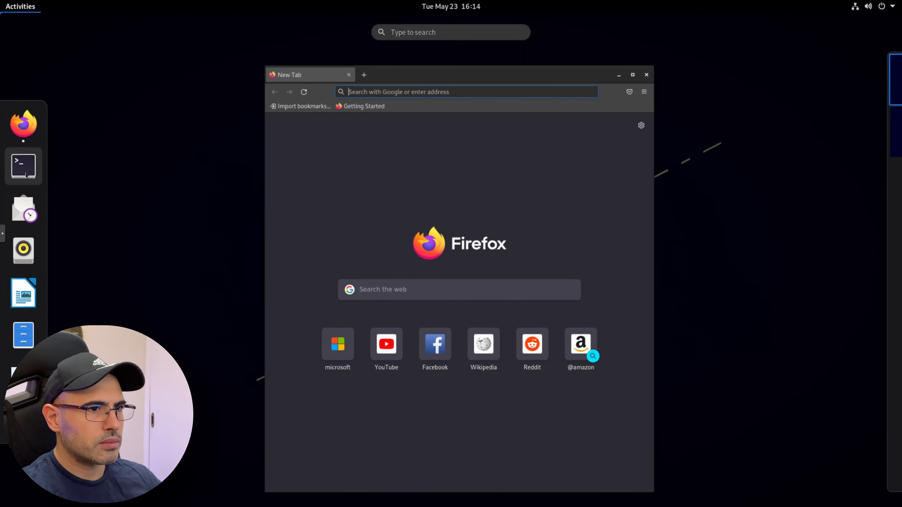
{"action": "left_click", "coordinate": [24, 166]}
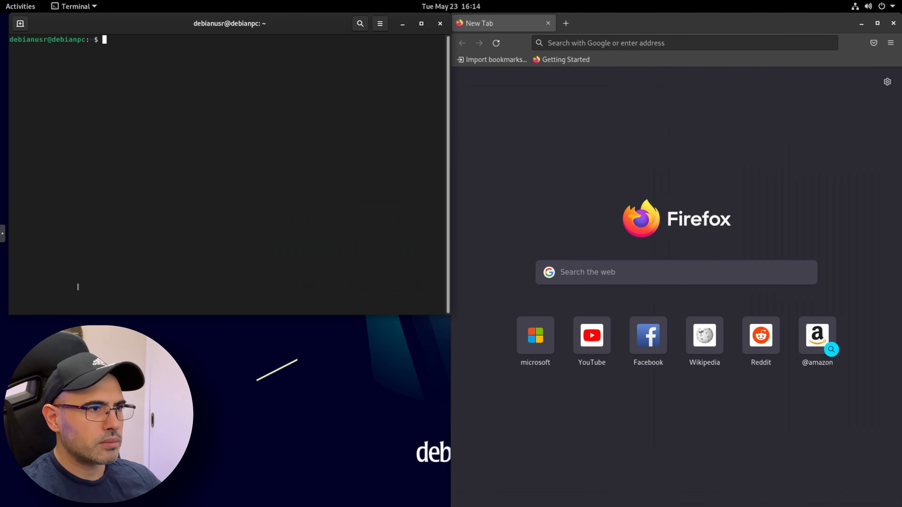
Search Google for woeusb-ng and open its GitHub repository at the README installation instructions for other distributions.
{"action": "left_click", "coordinate": [534, 260]}
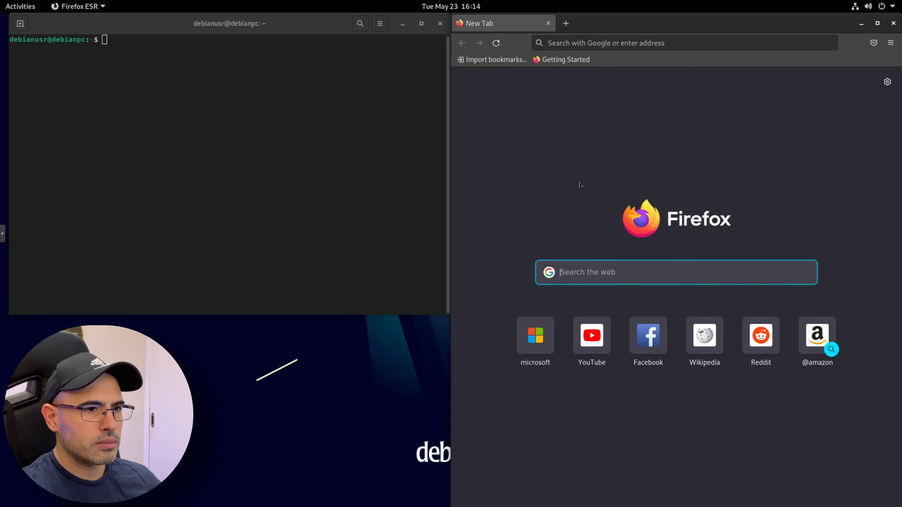
{"action": "type", "text": "woe"}
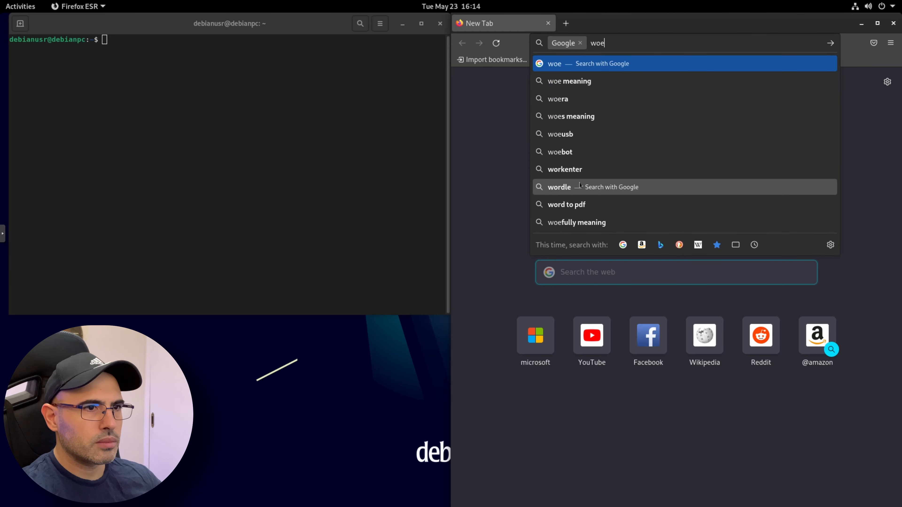
{"action": "type", "text": "us"}
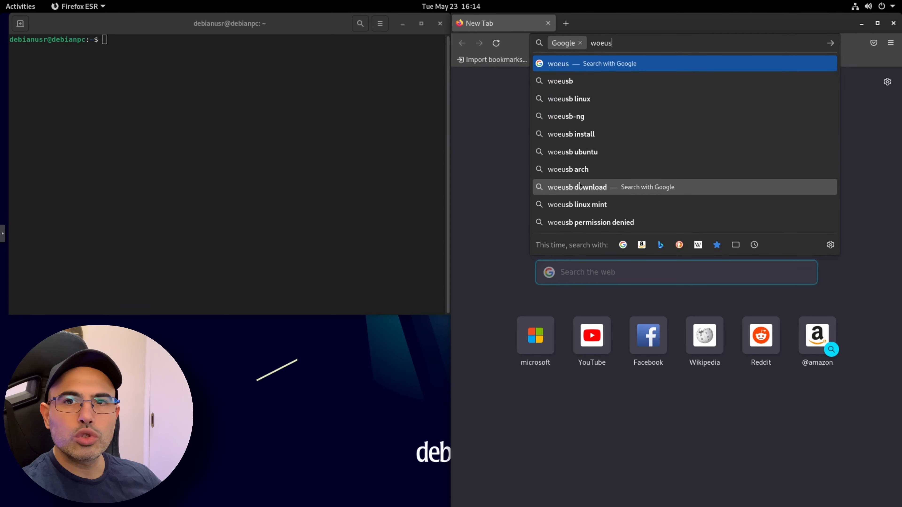
{"action": "type", "text": "b-ng"}
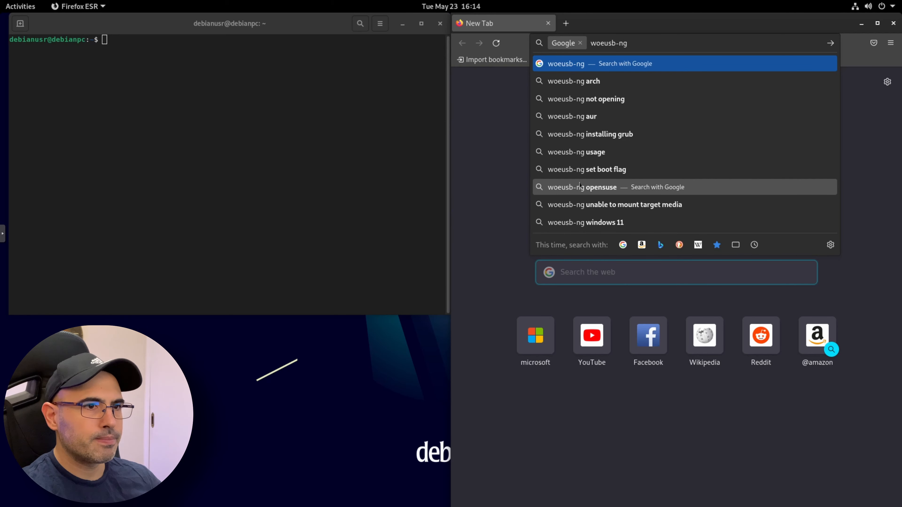
{"action": "key", "text": "Return"}
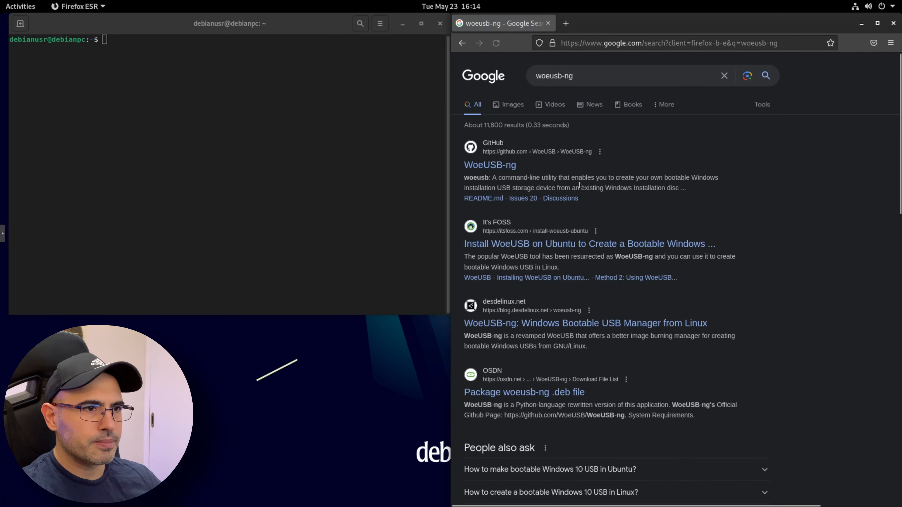
{"action": "left_click", "coordinate": [505, 165]}
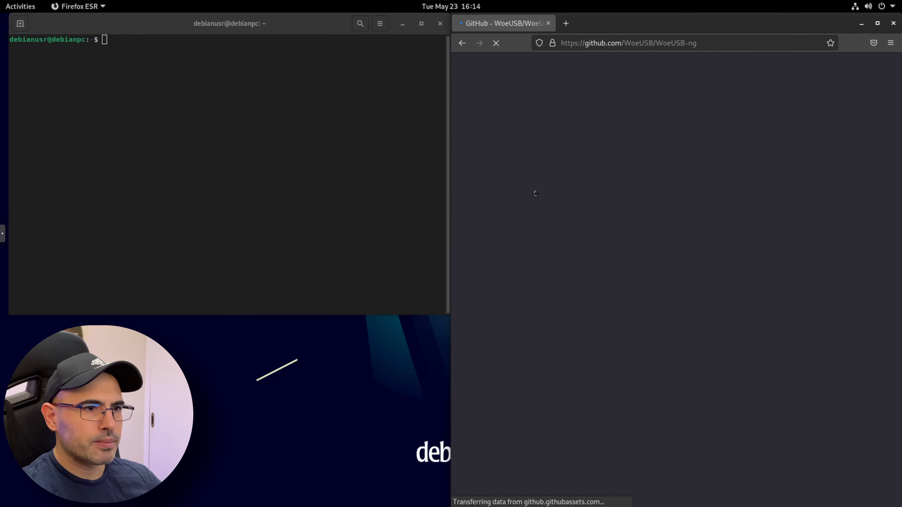
{"action": "scroll", "coordinate": [597, 213], "scroll_direction": "down", "scroll_amount": 15}
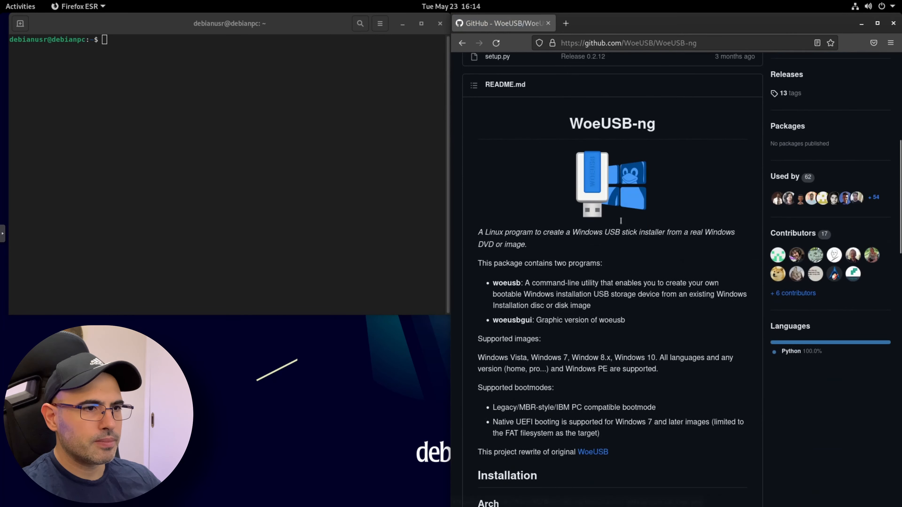
{"action": "scroll", "coordinate": [622, 222], "scroll_direction": "down", "scroll_amount": 4}
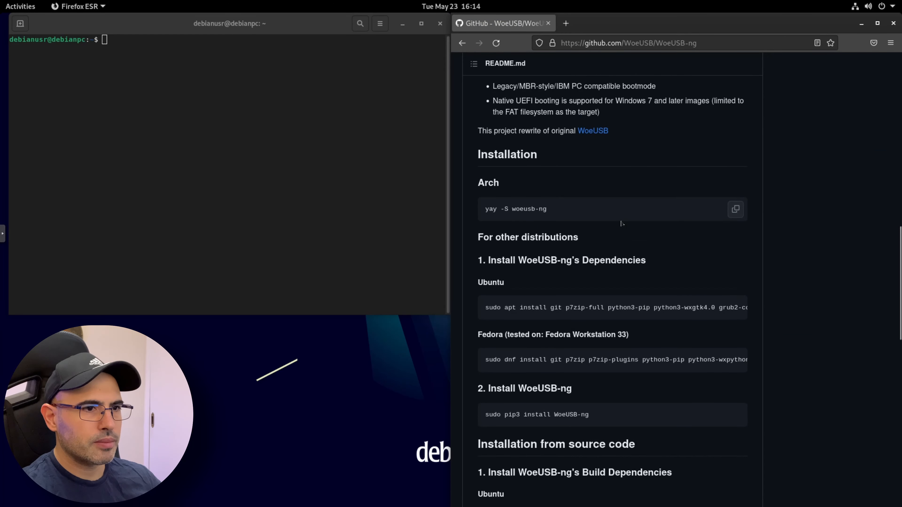
{"action": "scroll", "coordinate": [621, 223], "scroll_direction": "down", "scroll_amount": 5}
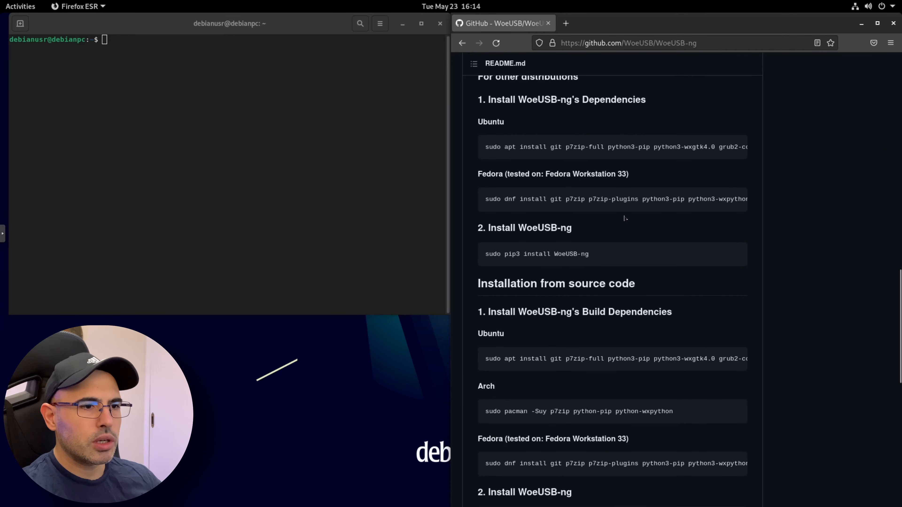
Run "sudo apt update && sudo apt full-upgrade" in the Terminal, authenticating with the sudo password.
{"action": "left_click", "coordinate": [274, 137]}
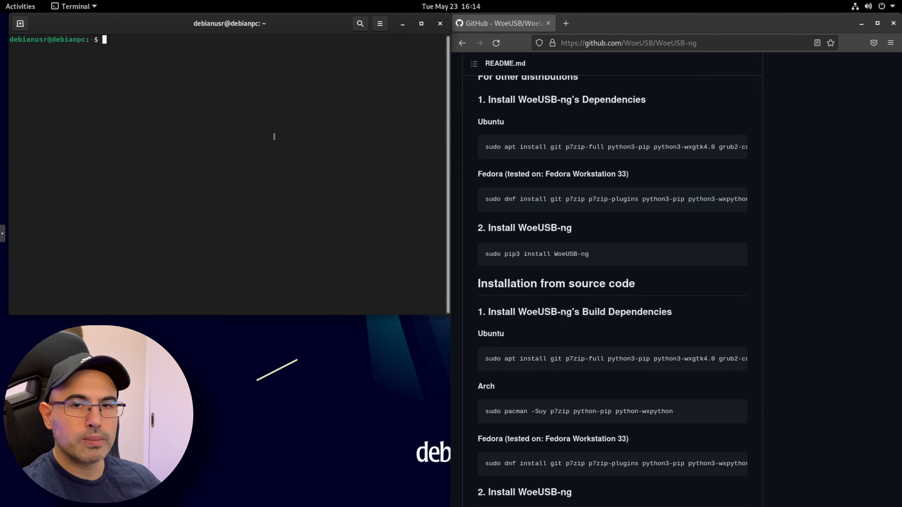
{"action": "type", "text": "sudo apt update && sudo apt full-upgrade"}
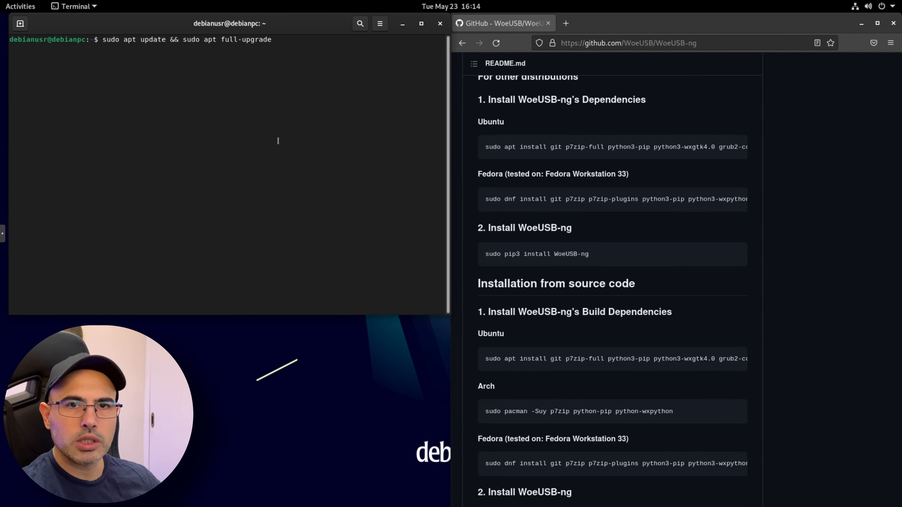
{"action": "key", "text": "Return"}
{"action": "key", "text": "Return"}
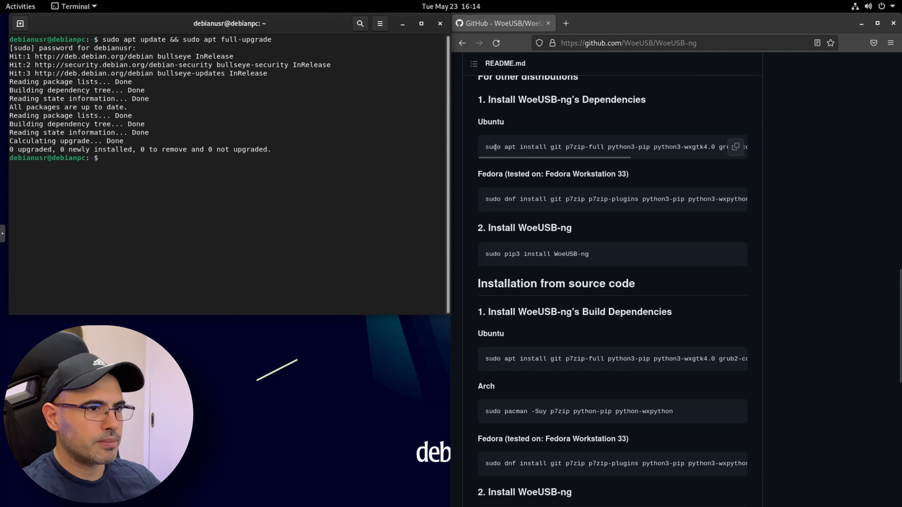
Copy the README's Ubuntu command for WoeUSB-ng's dependencies, run it in the Terminal and accept the package installation.
{"action": "left_click", "coordinate": [735, 147]}
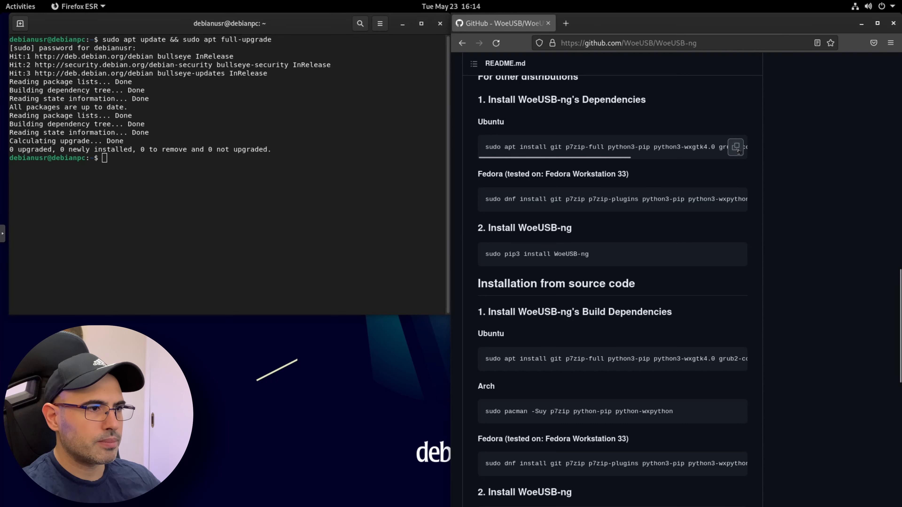
{"action": "left_click", "coordinate": [252, 172]}
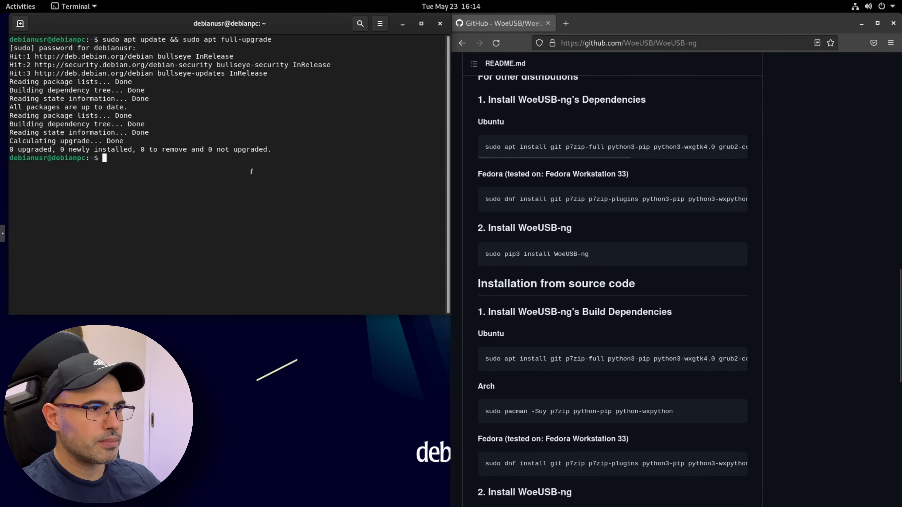
{"action": "key", "text": "ctrl+shift+v"}
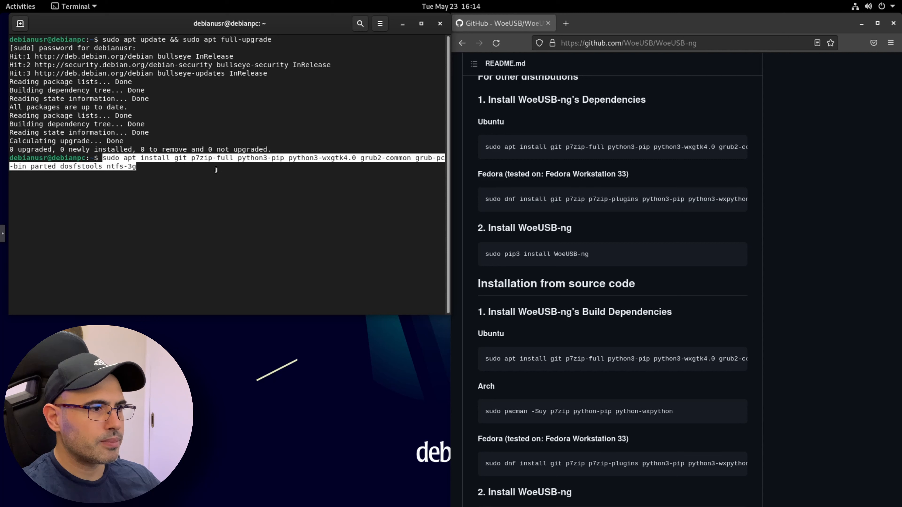
{"action": "key", "text": "Return"}
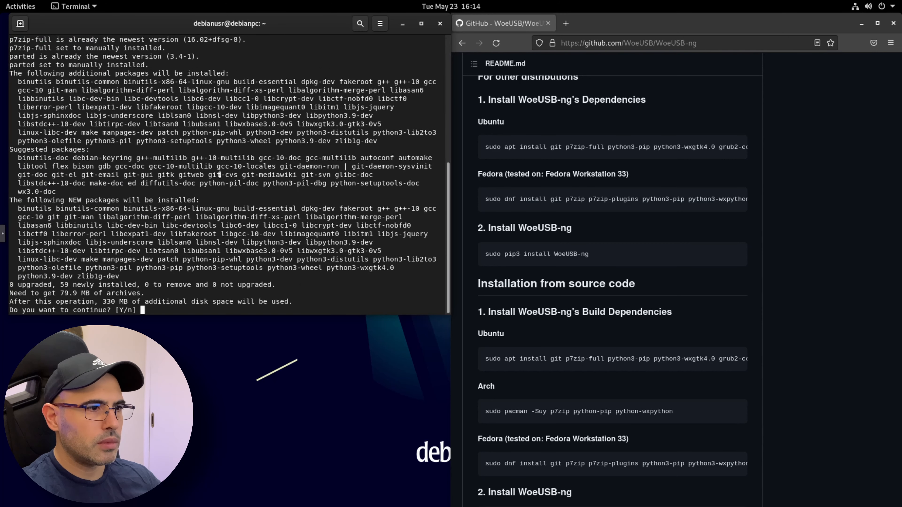
{"action": "key", "text": "Return"}
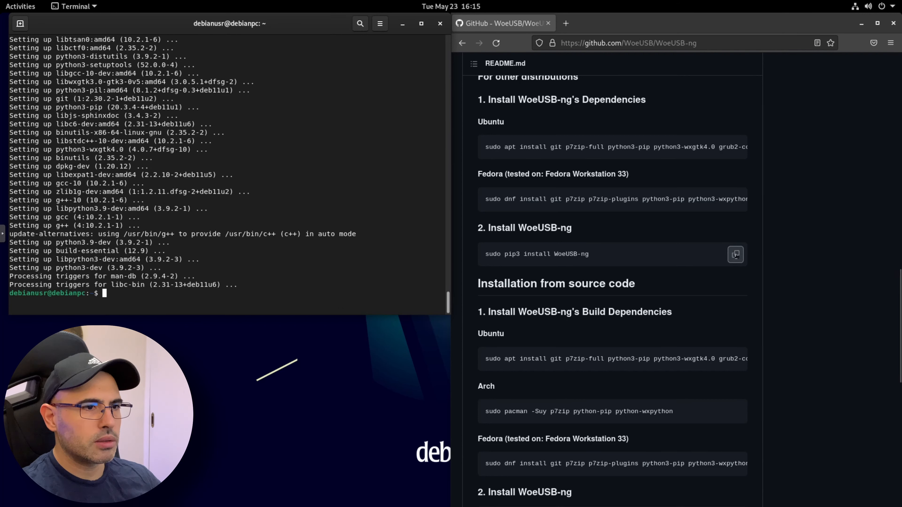
Copy the README command "sudo pip3 install WoeUSB-ng" and run it in the Terminal.
{"action": "left_click", "coordinate": [734, 255]}
{"action": "left_click", "coordinate": [357, 303]}
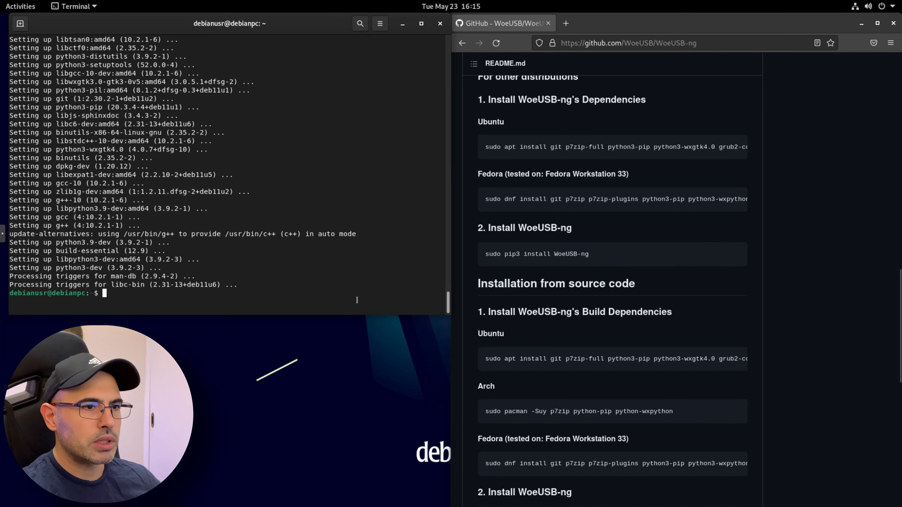
{"action": "key", "text": "ctrl+shift+v"}
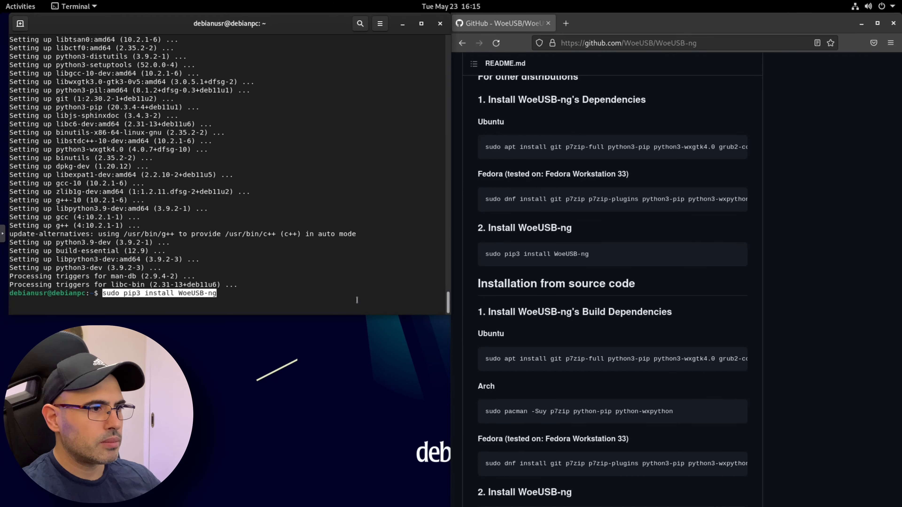
{"action": "key", "text": "Return"}
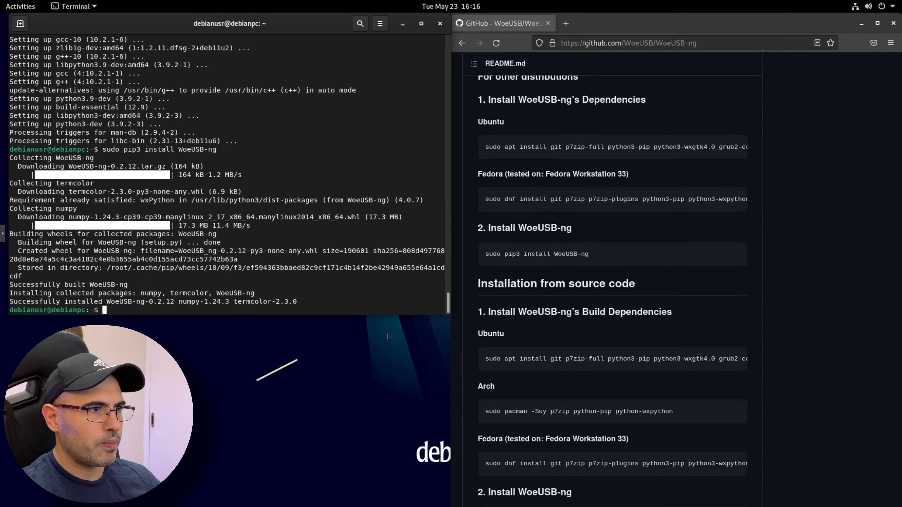
Launch WoeUSB-ng from the installed applications, authenticate with the account password, and move its window clear of the Terminal output.
{"action": "left_click", "coordinate": [26, 7]}
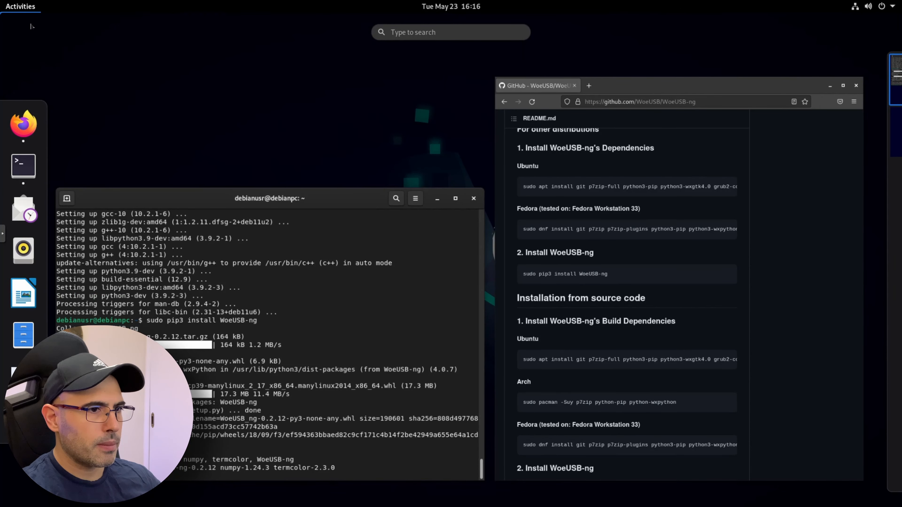
{"action": "left_click", "coordinate": [16, 373]}
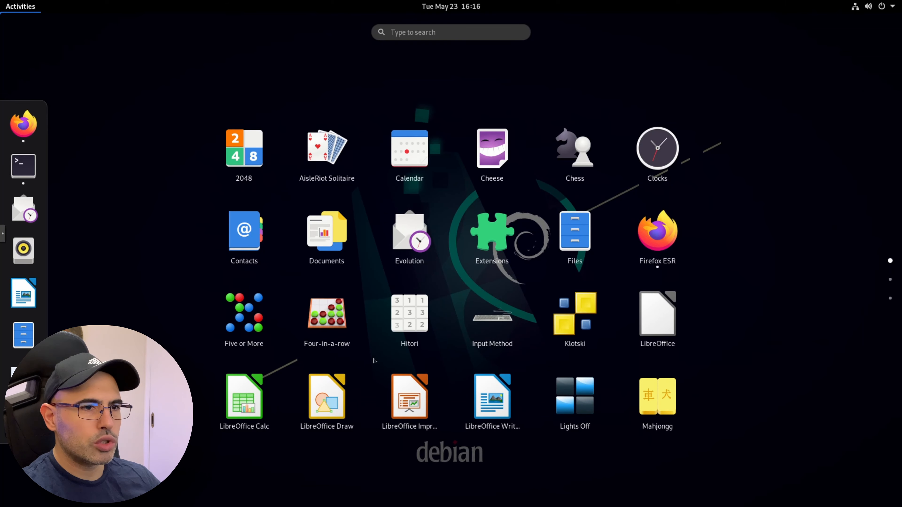
{"action": "scroll", "coordinate": [629, 350], "scroll_direction": "down", "scroll_amount": 1}
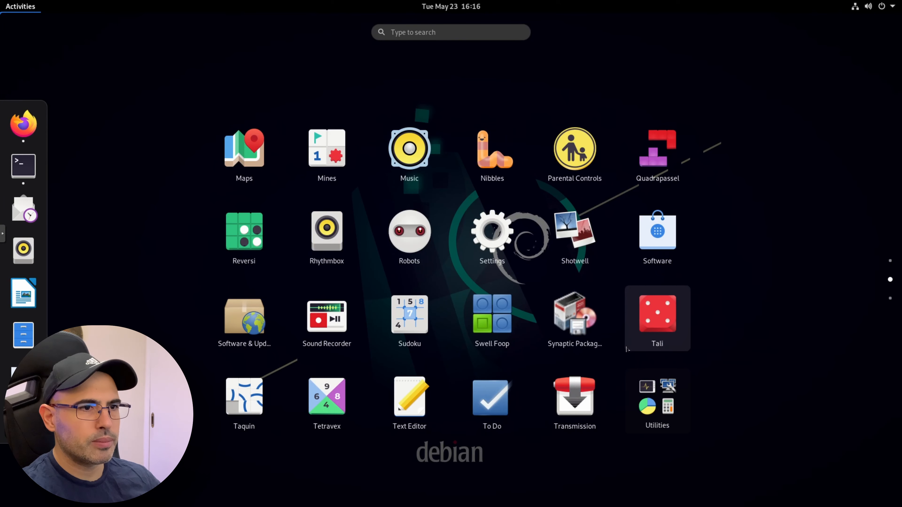
{"action": "scroll", "coordinate": [615, 351], "scroll_direction": "down", "scroll_amount": 1}
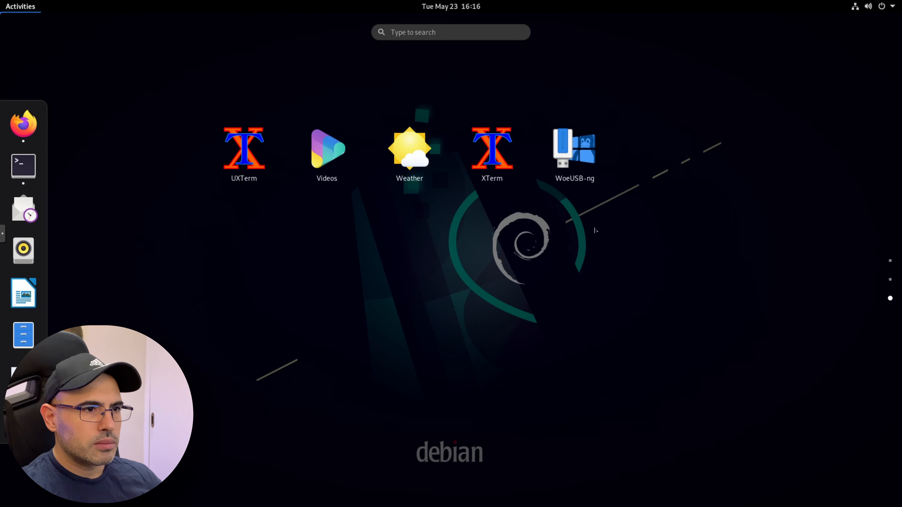
{"action": "left_click", "coordinate": [576, 174]}
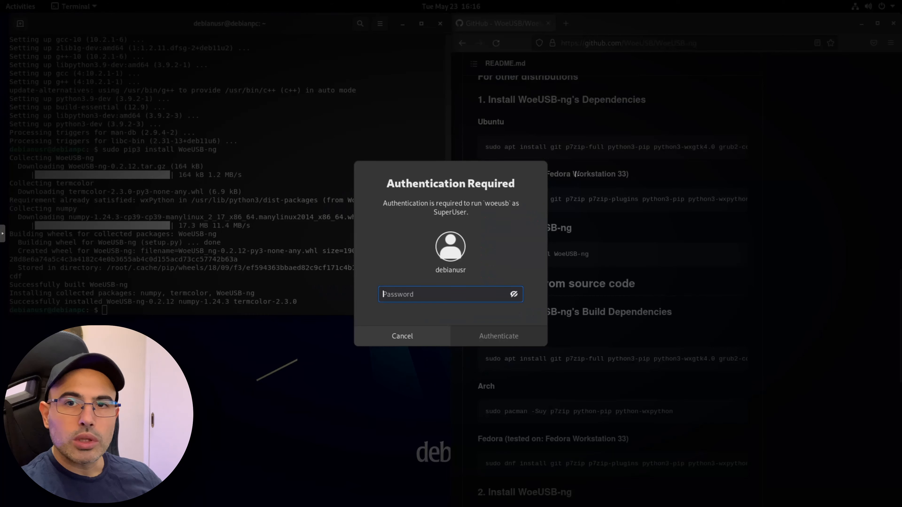
{"action": "type", "text": "*********"}
{"action": "key", "text": "Return"}
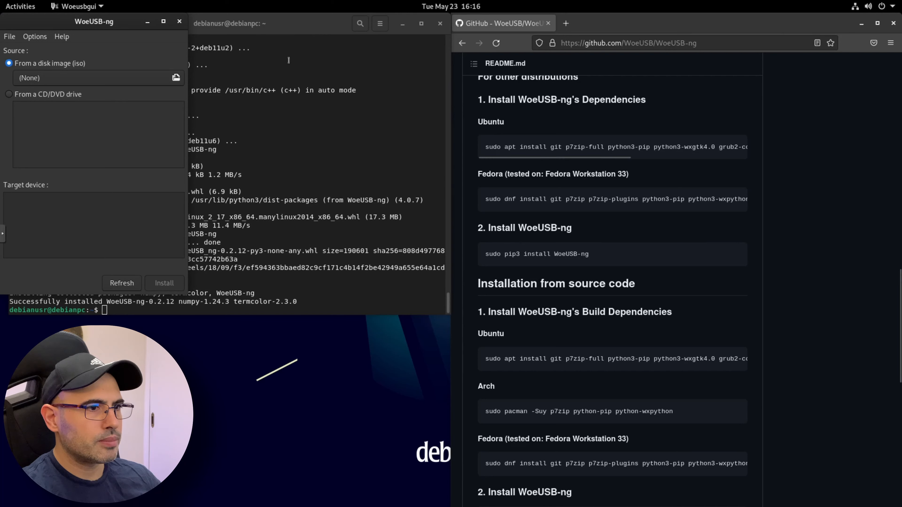
{"action": "left_click_drag", "start_coordinate": [129, 25], "coordinate": [385, 235]}
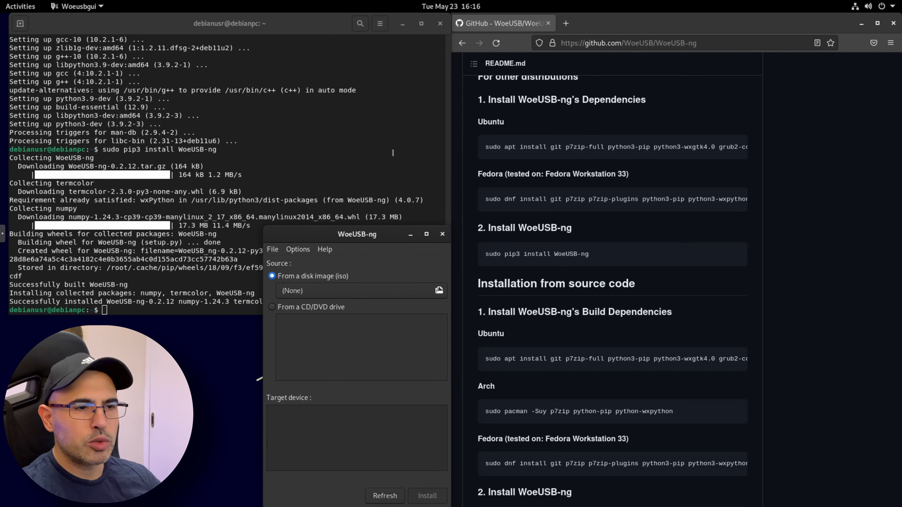
Close the WoeUSB-ng, Terminal and Firefox windows.
{"action": "left_click", "coordinate": [443, 233]}
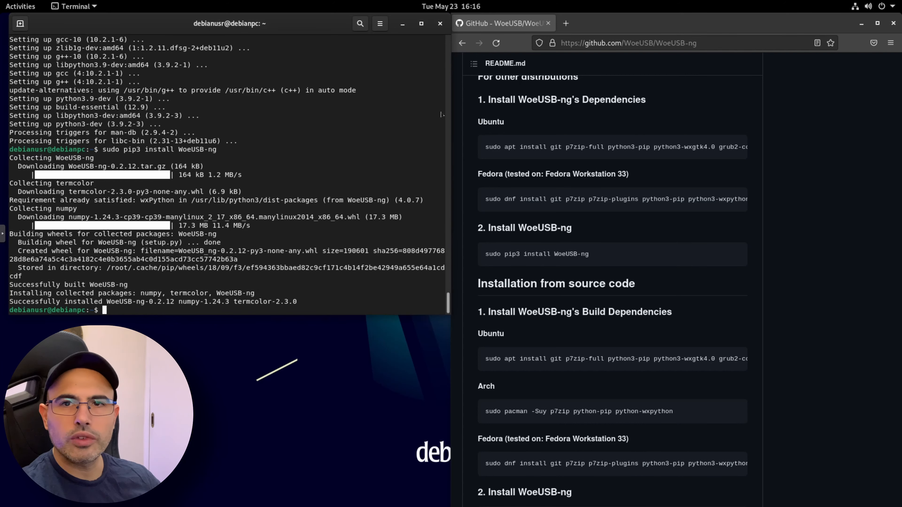
{"action": "left_click", "coordinate": [440, 23]}
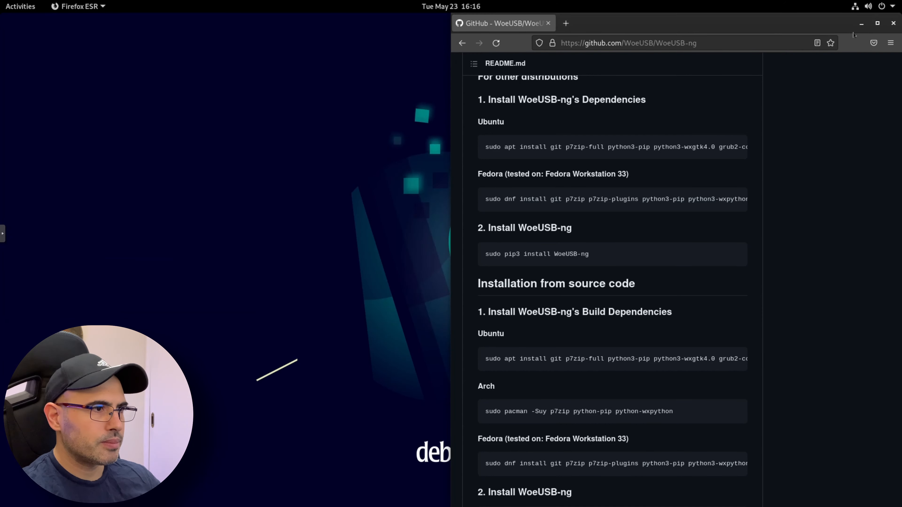
{"action": "left_click", "coordinate": [895, 23]}
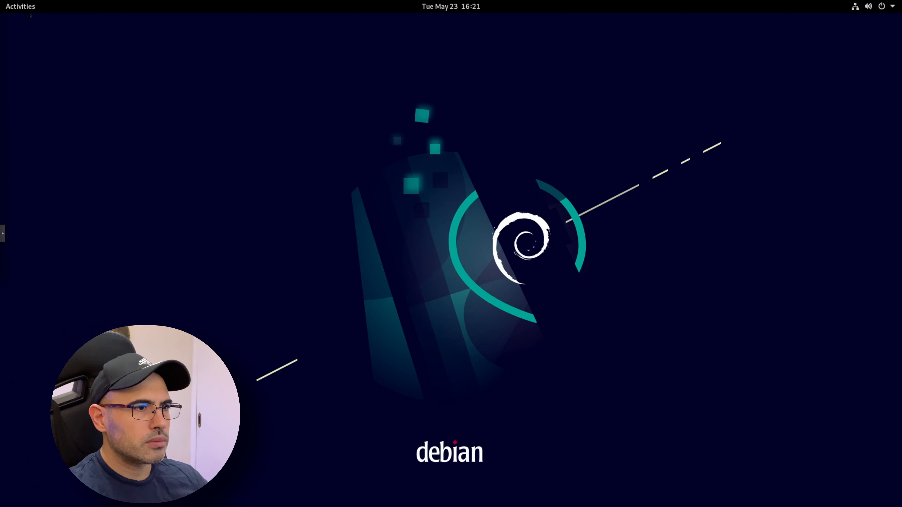
Launch WoeUSB-ng with the USB drive attached, authenticate with the account password, and move its window aside.
{"action": "left_click", "coordinate": [29, 8]}
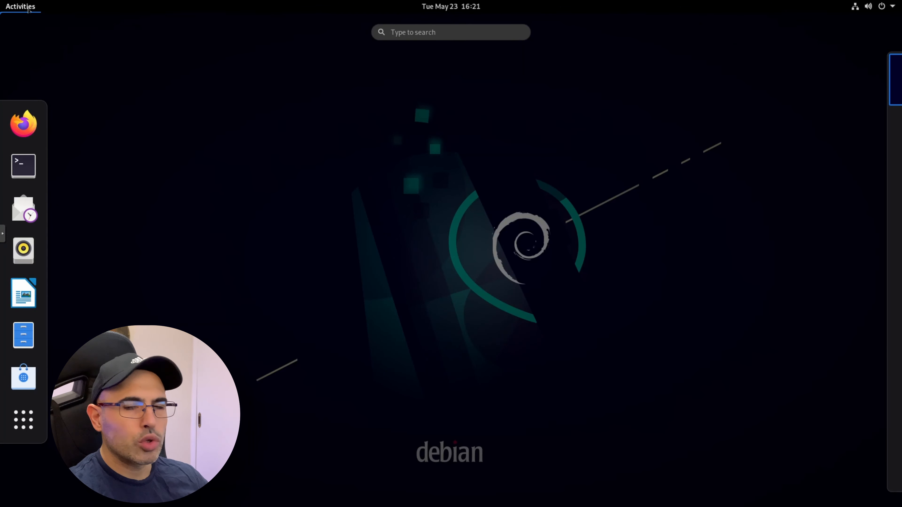
{"action": "left_click", "coordinate": [23, 419]}
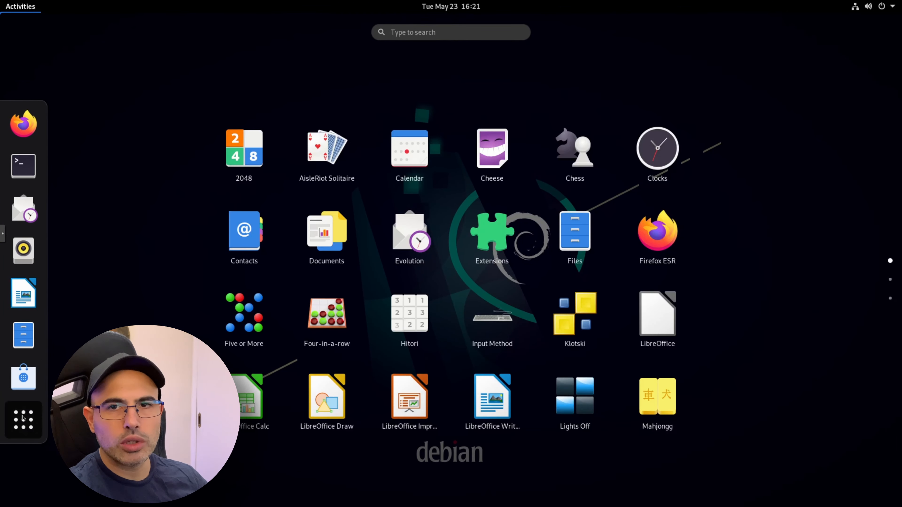
{"action": "scroll", "coordinate": [454, 322], "scroll_direction": "down", "scroll_amount": 2}
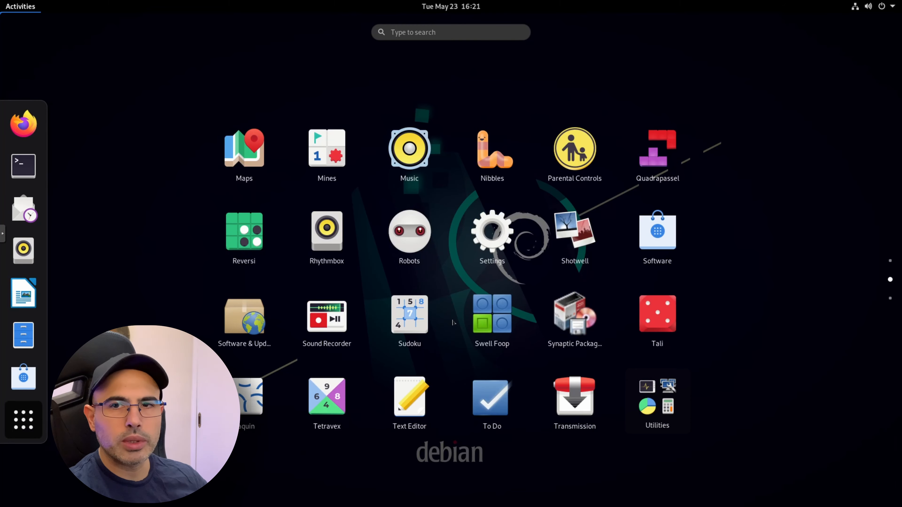
{"action": "left_click", "coordinate": [575, 152]}
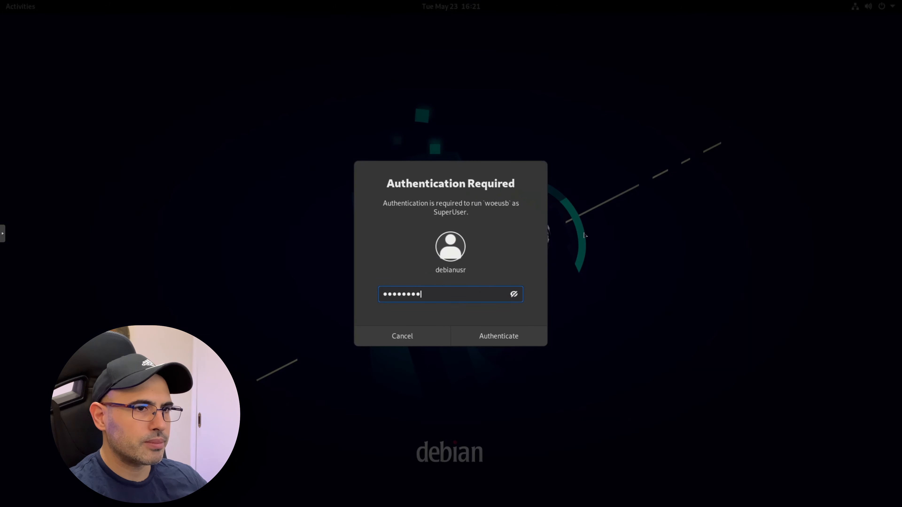
{"action": "key", "text": "Return"}
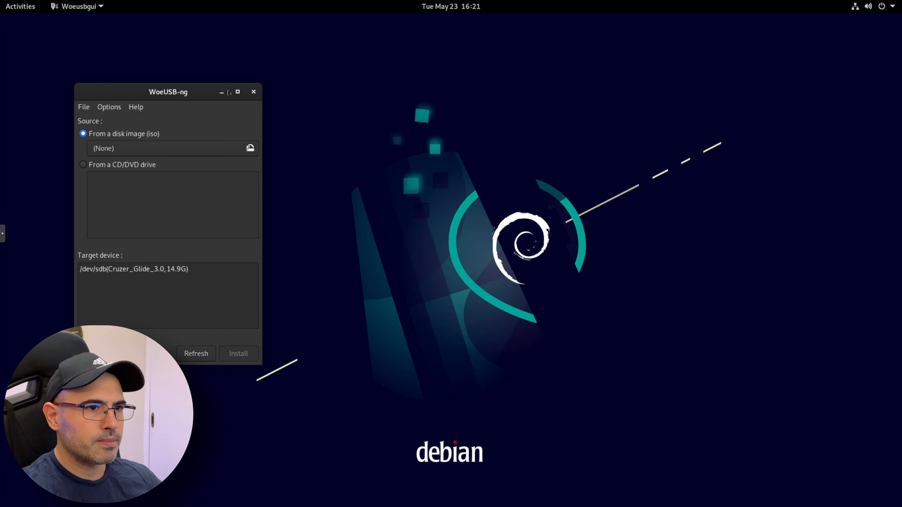
{"action": "left_click_drag", "start_coordinate": [200, 92], "coordinate": [719, 105]}
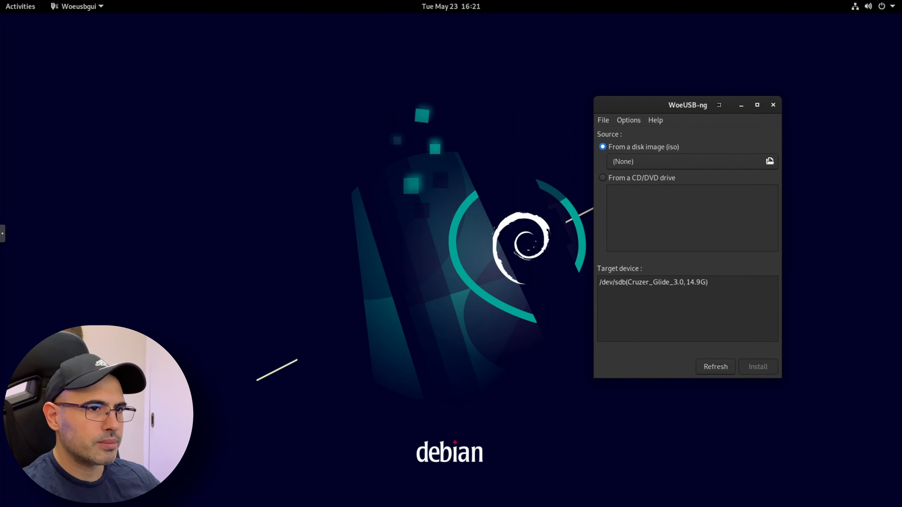
Choose Win11_22H2_EnglishInternational_x64v2.iso from the debianusr home's Downloads folder as the source disk image.
{"action": "left_click", "coordinate": [660, 168]}
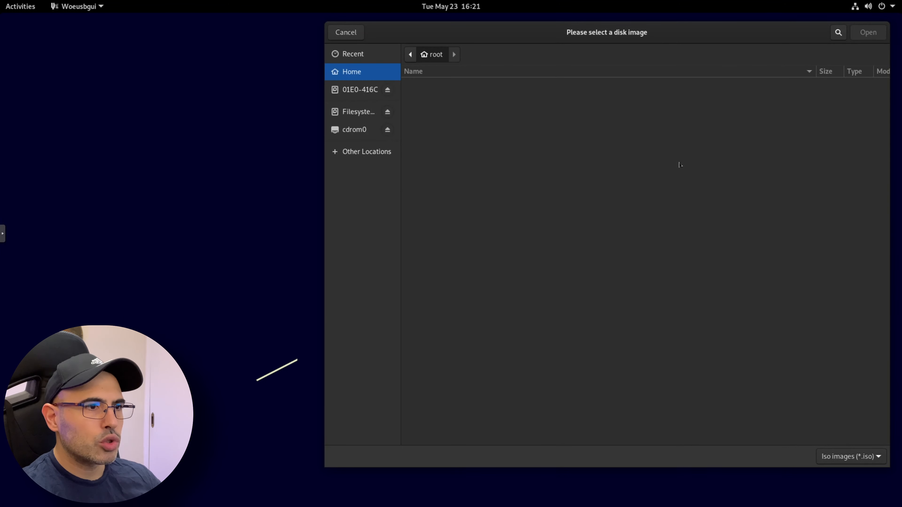
{"action": "left_click", "coordinate": [350, 153]}
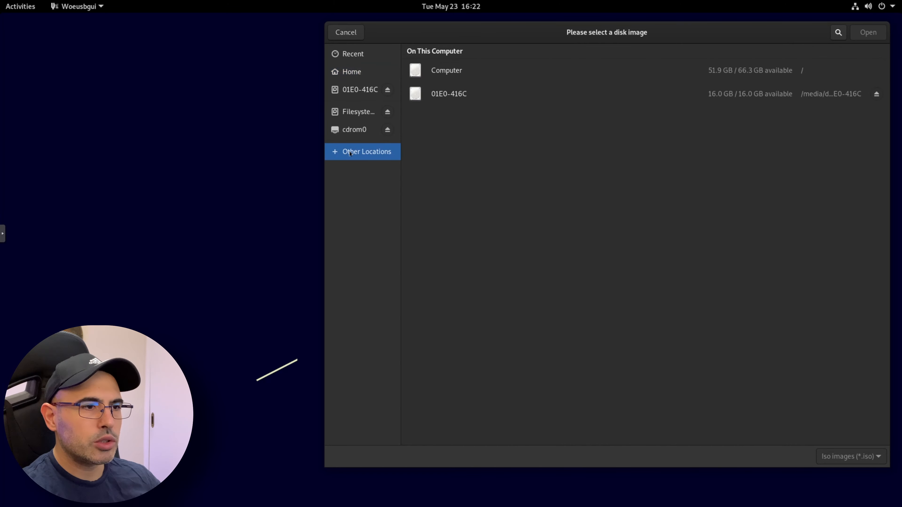
{"action": "left_click", "coordinate": [438, 71]}
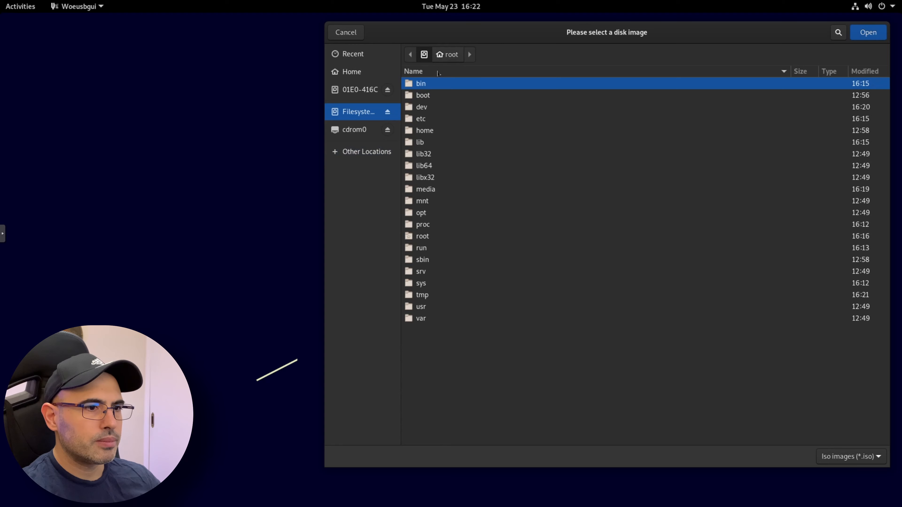
{"action": "double_click", "coordinate": [430, 132]}
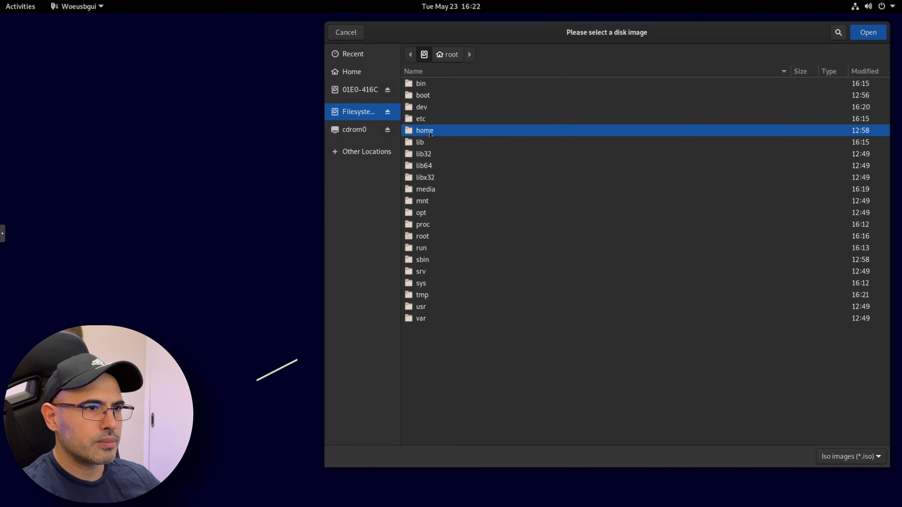
{"action": "double_click", "coordinate": [433, 84]}
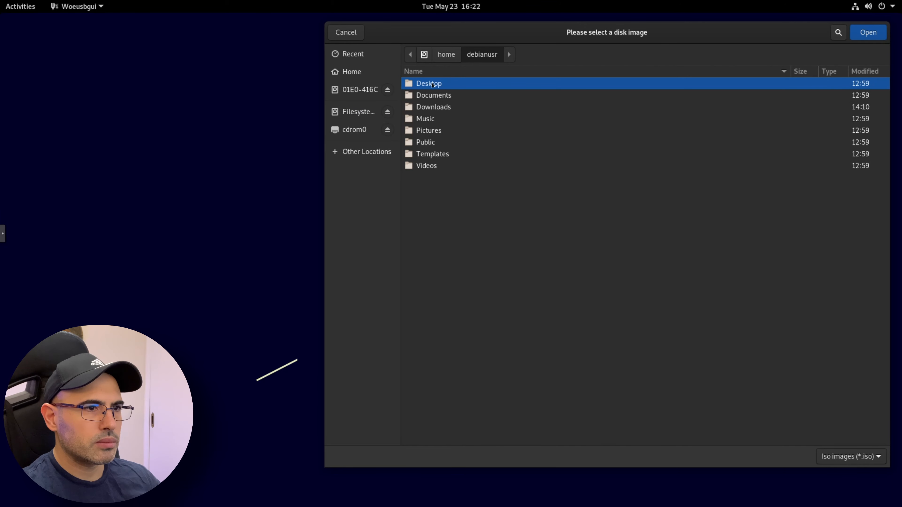
{"action": "left_click", "coordinate": [436, 111]}
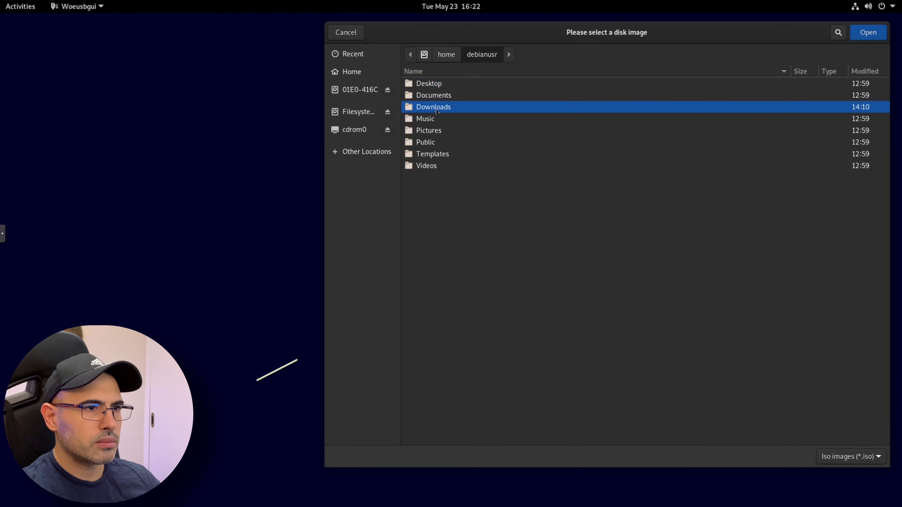
{"action": "double_click", "coordinate": [436, 111]}
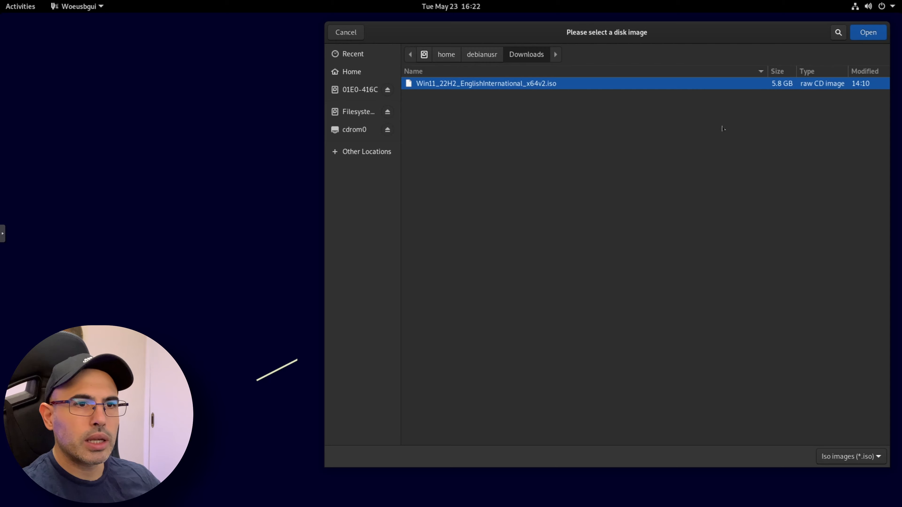
{"action": "left_click", "coordinate": [869, 32]}
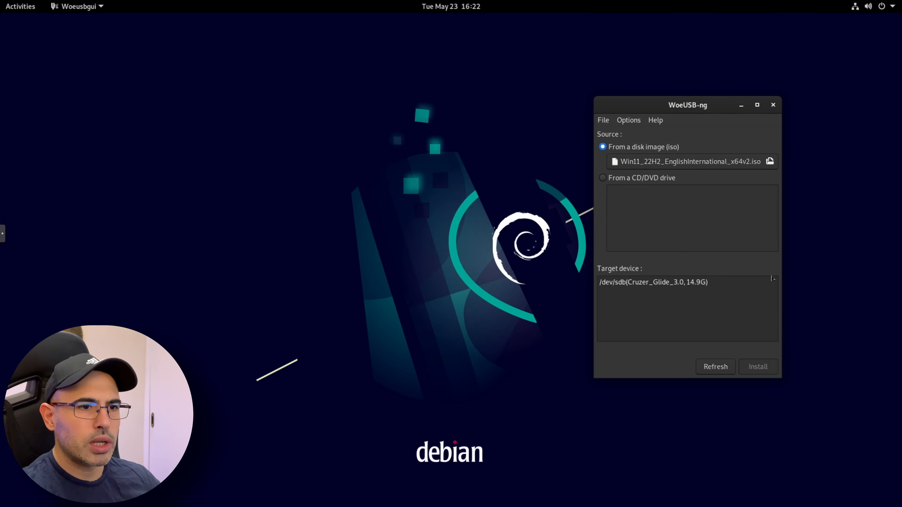
Install the image onto the target device /dev/sdb (Cruzer_Glide_3.0, 14.9G), accept wiping it, and close WoeUSB-ng when finished.
{"action": "left_click", "coordinate": [692, 283]}
{"action": "left_click", "coordinate": [774, 373]}
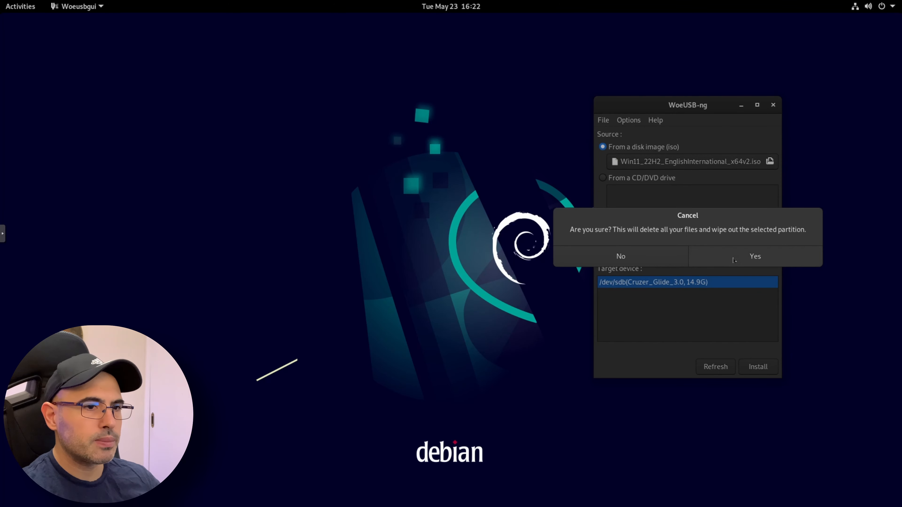
{"action": "left_click", "coordinate": [733, 260]}
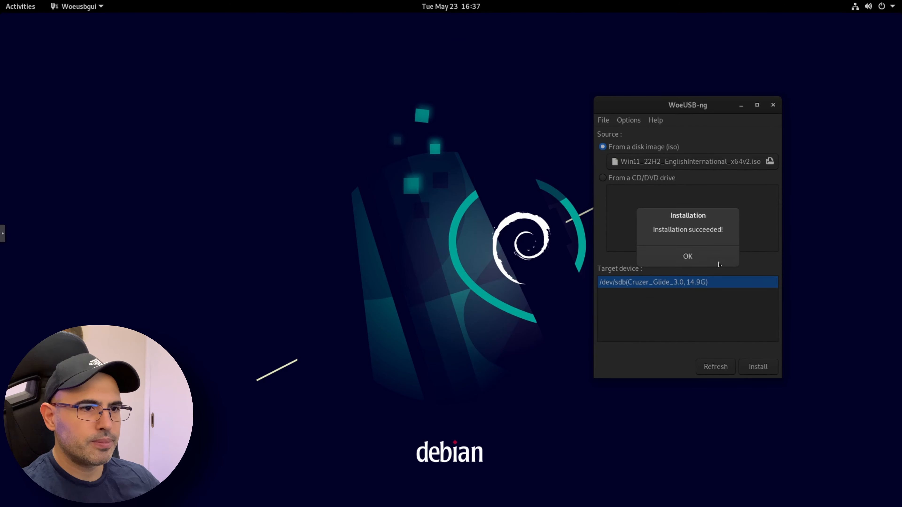
{"action": "left_click", "coordinate": [700, 260]}
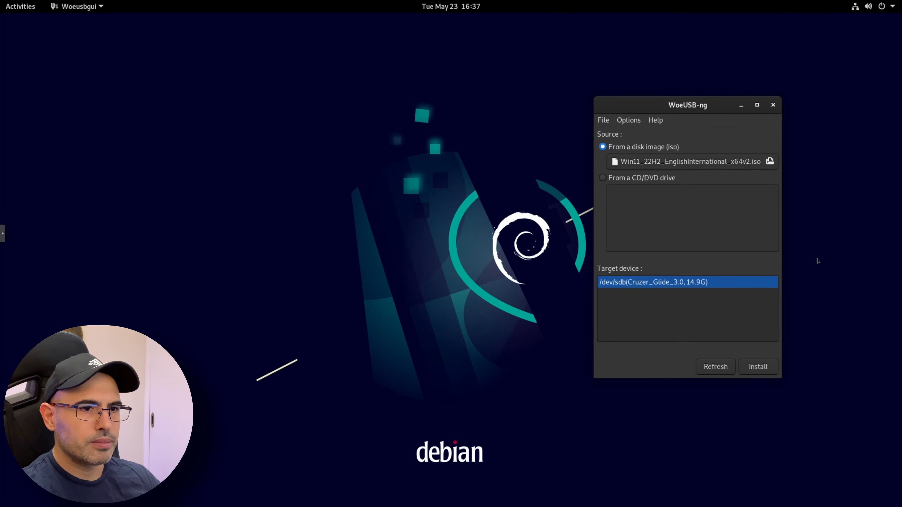
{"action": "left_click", "coordinate": [776, 106]}
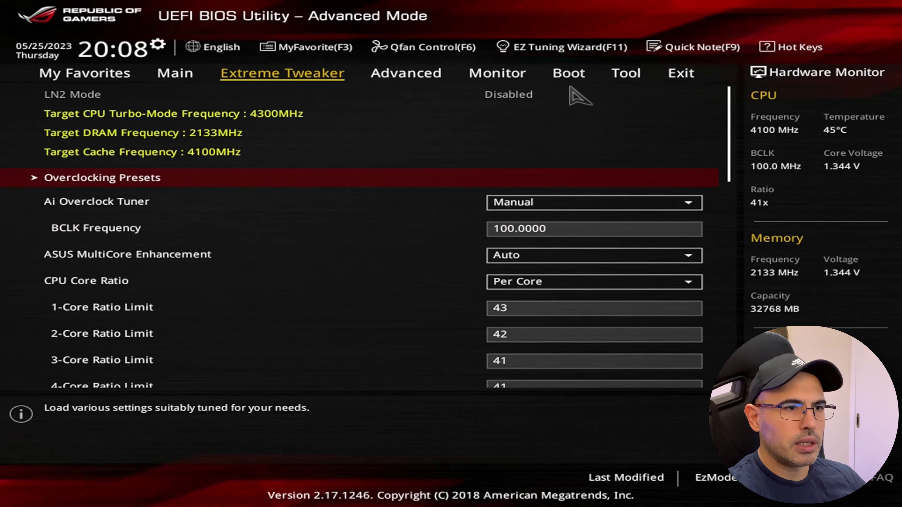
In the UEFI BIOS Utility's Boot settings, boot from the SanDisk (15264MB) entry under Boot Override.
{"action": "left_click", "coordinate": [568, 74]}
{"action": "key", "text": "Down"}
{"action": "key", "text": "Down"}
{"action": "key", "text": "Down"}
{"action": "key", "text": "Down"}
{"action": "key", "text": "Down"}
{"action": "key", "text": "Down"}
{"action": "key", "text": "Down"}
{"action": "key", "text": "Down"}
{"action": "key", "text": "Down"}
{"action": "key", "text": "Down"}
{"action": "key", "text": "Down"}
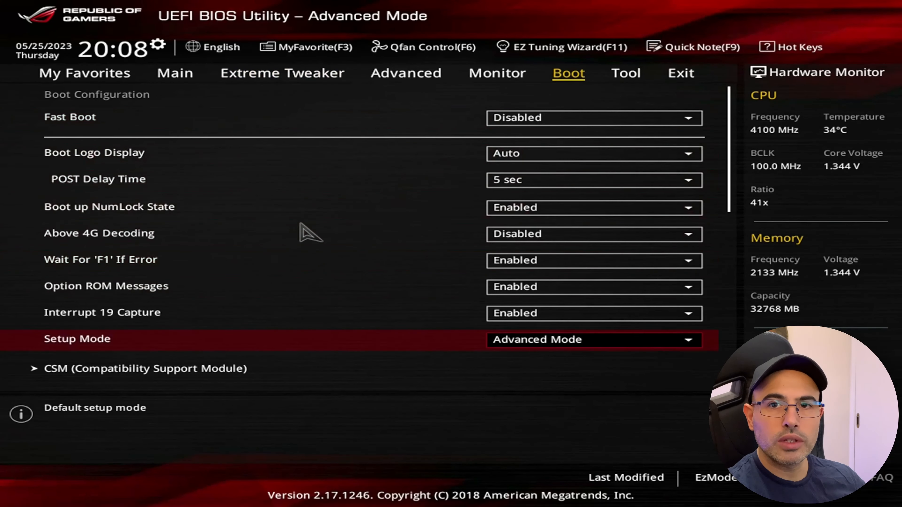
{"action": "key", "text": "Down"}
{"action": "key", "text": "Down"}
{"action": "key", "text": "Down"}
{"action": "key", "text": "Down"}
{"action": "key", "text": "Down"}
{"action": "key", "text": "Down"}
{"action": "key", "text": "Down"}
{"action": "key", "text": "Down"}
{"action": "key", "text": "Down"}
{"action": "key", "text": "Down"}
{"action": "key", "text": "Down"}
{"action": "key", "text": "Down"}
{"action": "key", "text": "Down"}
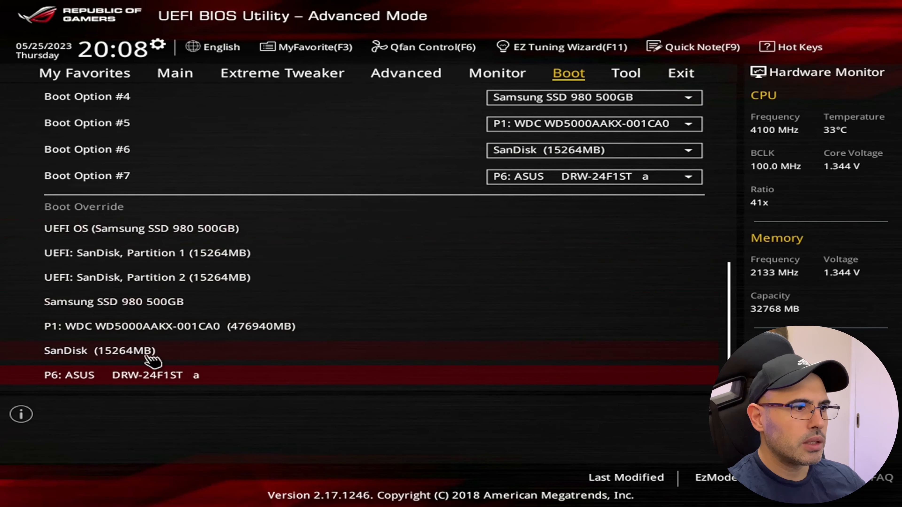
{"action": "left_click", "coordinate": [113, 351]}
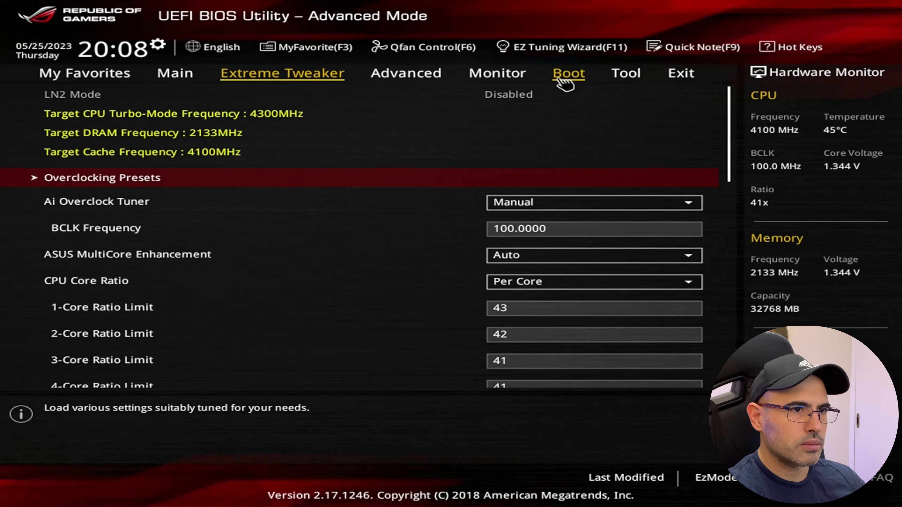
Back in the BIOS Boot settings, boot from "UEFI: SanDisk, Partition 1 (15264MB)" under Boot Override.
{"action": "left_click", "coordinate": [568, 73]}
{"action": "key", "text": "Down"}
{"action": "key", "text": "Down"}
{"action": "key", "text": "Down"}
{"action": "key", "text": "Down"}
{"action": "key", "text": "Down"}
{"action": "key", "text": "Down"}
{"action": "key", "text": "Down"}
{"action": "key", "text": "Down"}
{"action": "key", "text": "Down"}
{"action": "key", "text": "Down"}
{"action": "key", "text": "Down"}
{"action": "key", "text": "Down"}
{"action": "key", "text": "Down"}
{"action": "key", "text": "Down"}
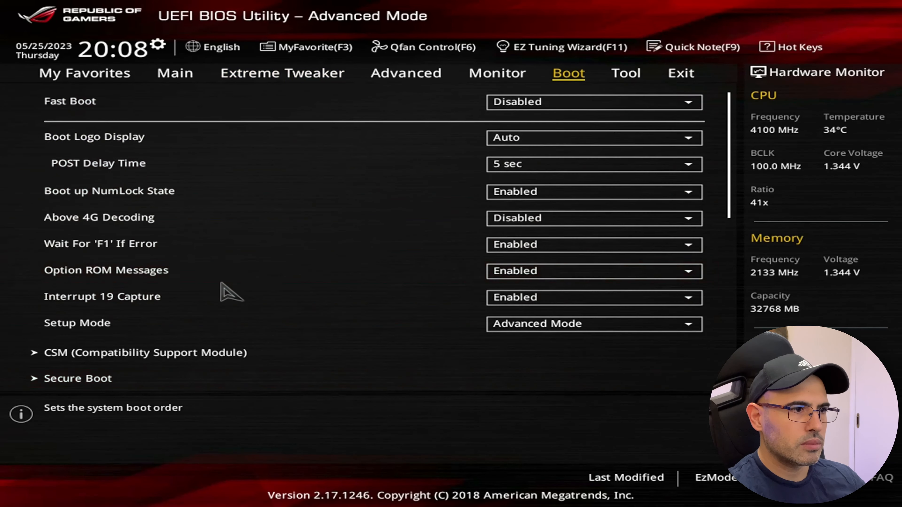
{"action": "key", "text": "Down"}
{"action": "key", "text": "Down"}
{"action": "key", "text": "Down"}
{"action": "key", "text": "Down"}
{"action": "key", "text": "Down"}
{"action": "key", "text": "Down"}
{"action": "key", "text": "Down"}
{"action": "key", "text": "Down"}
{"action": "key", "text": "Down"}
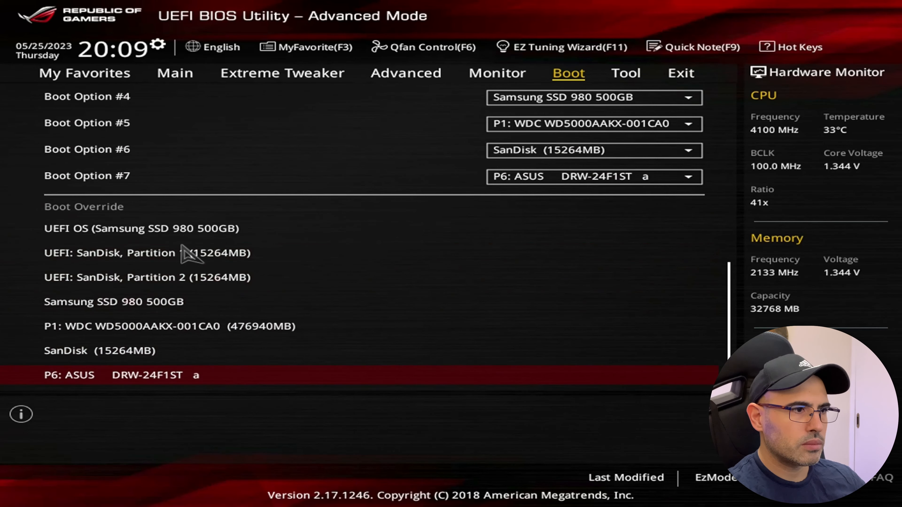
{"action": "left_click", "coordinate": [183, 257]}
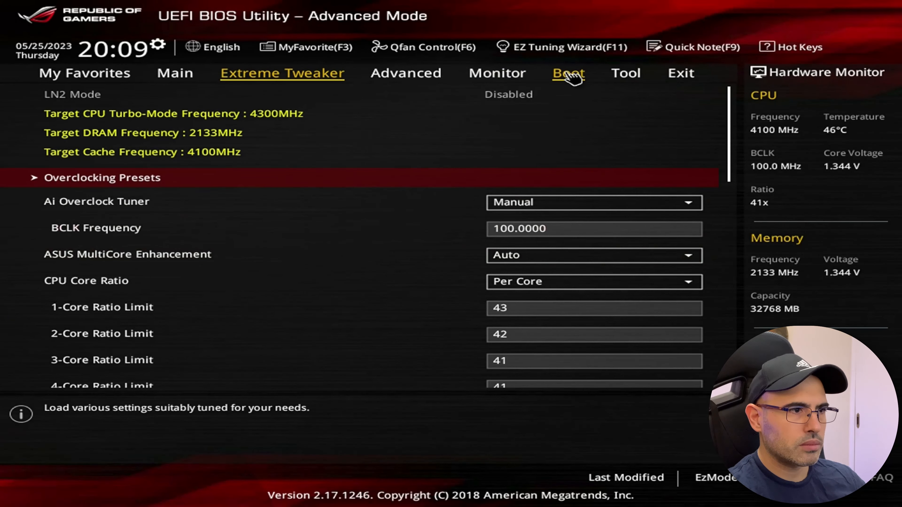
In the BIOS Boot settings, boot from "UEFI: SanDisk, Partition 2 (15264MB)" under Boot Override.
{"action": "left_click", "coordinate": [570, 75]}
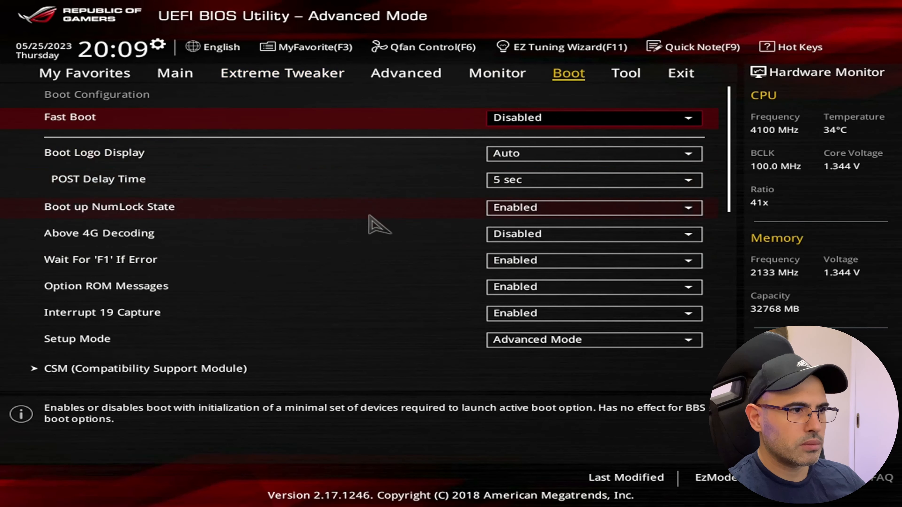
{"action": "scroll", "coordinate": [213, 320], "scroll_direction": "down", "scroll_amount": 2}
{"action": "scroll", "coordinate": [208, 335], "scroll_direction": "down", "scroll_amount": 12}
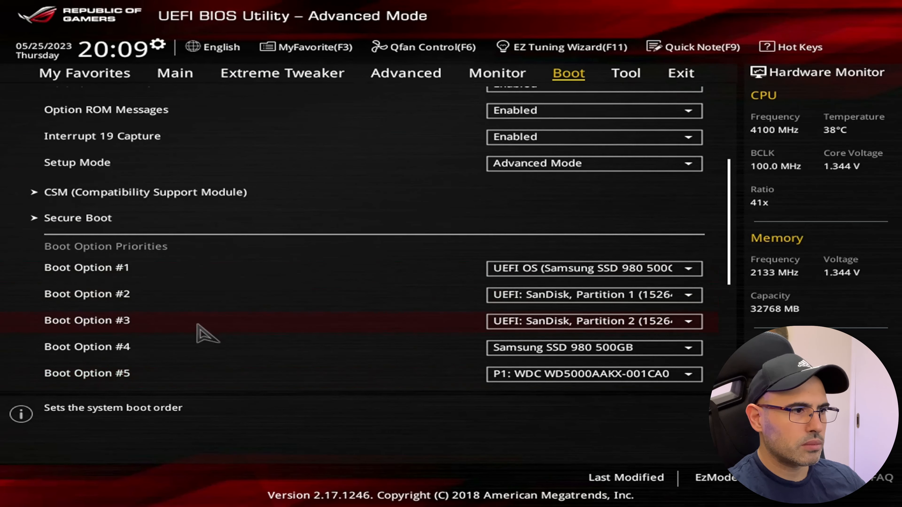
{"action": "scroll", "coordinate": [220, 334], "scroll_direction": "down", "scroll_amount": 3}
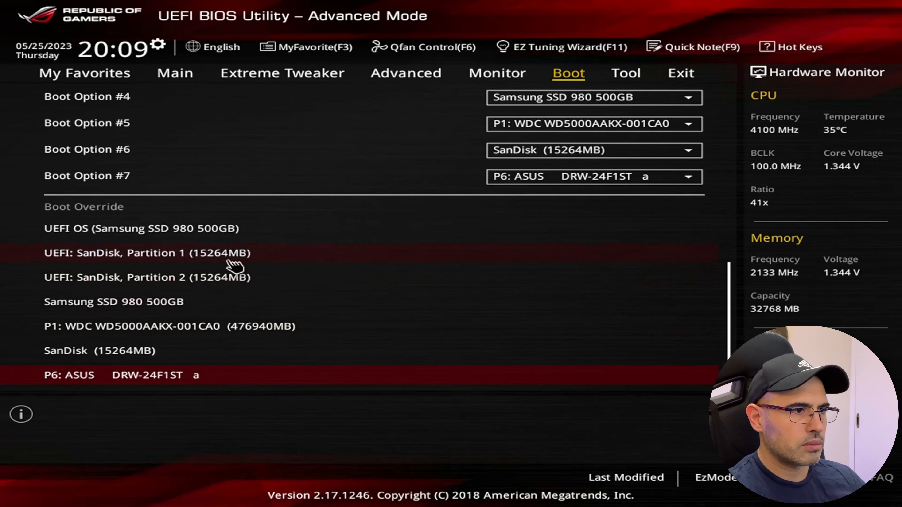
{"action": "left_click", "coordinate": [197, 282]}
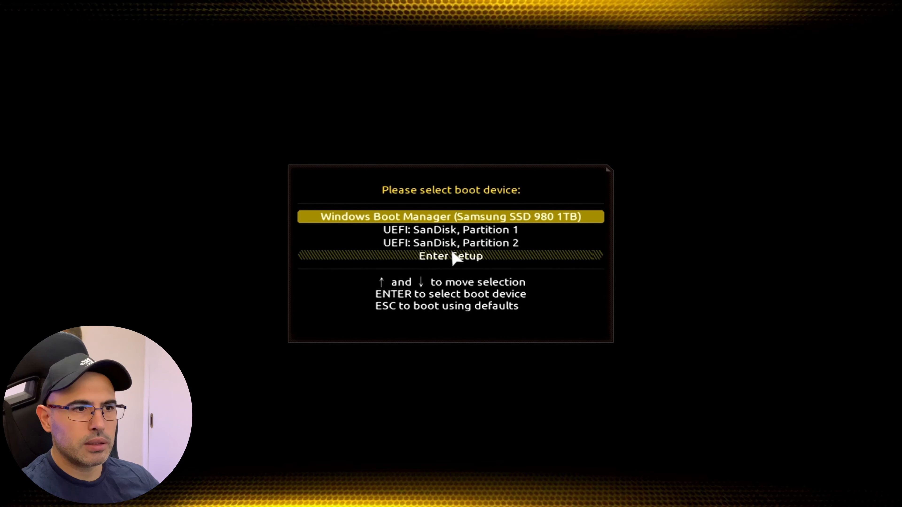
From the boot device menu, boot from "UEFI: SanDisk, Partition 1", and on the following restart from "UEFI: SanDisk, Partition 2".
{"action": "left_click", "coordinate": [522, 235]}
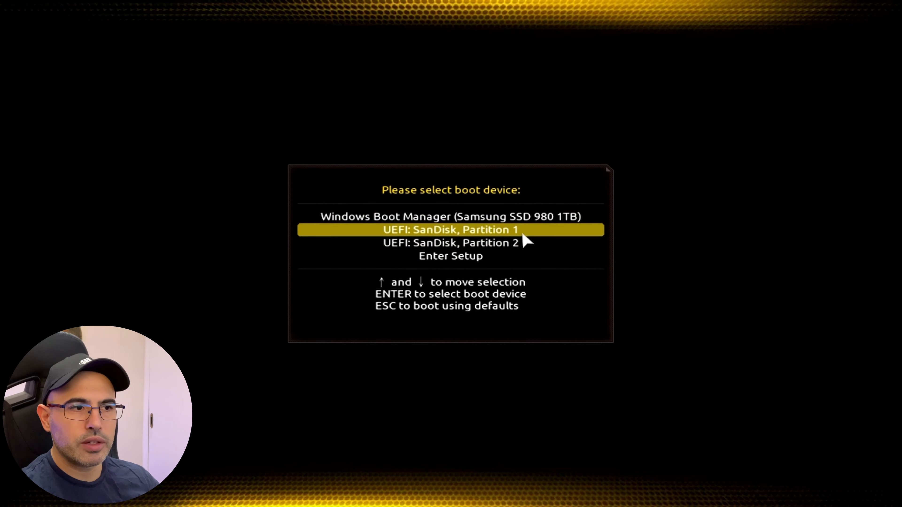
{"action": "key", "text": "Return"}
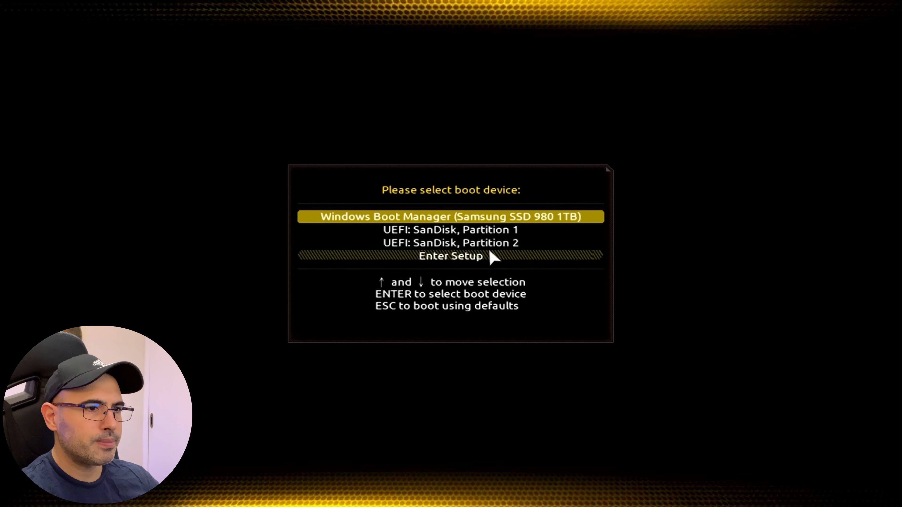
{"action": "key", "text": "Down"}
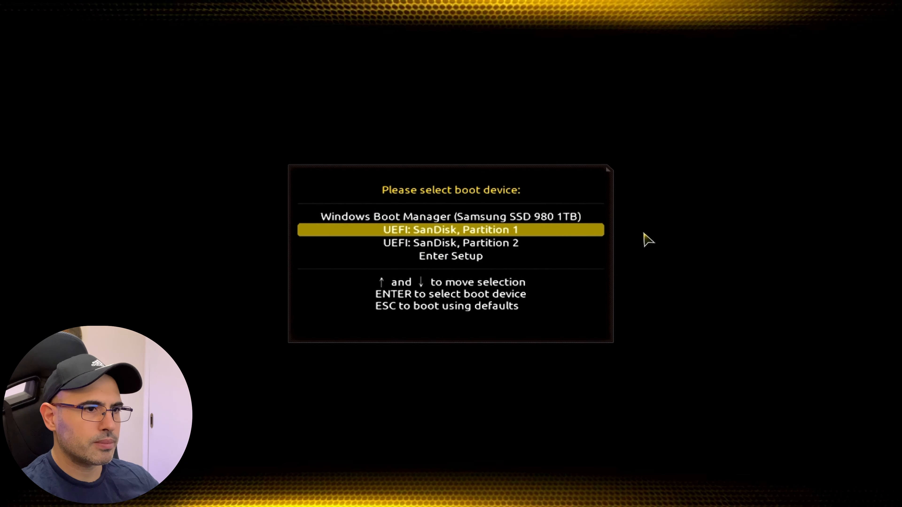
{"action": "key", "text": "Down"}
{"action": "key", "text": "Return"}
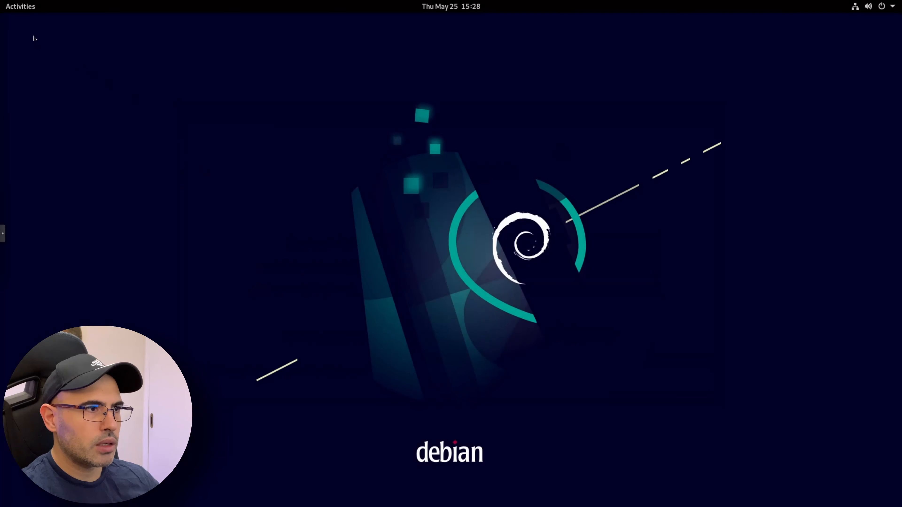
On the Debian desktop, open Firefox and search the web for "ventoy".
{"action": "left_click", "coordinate": [25, 7]}
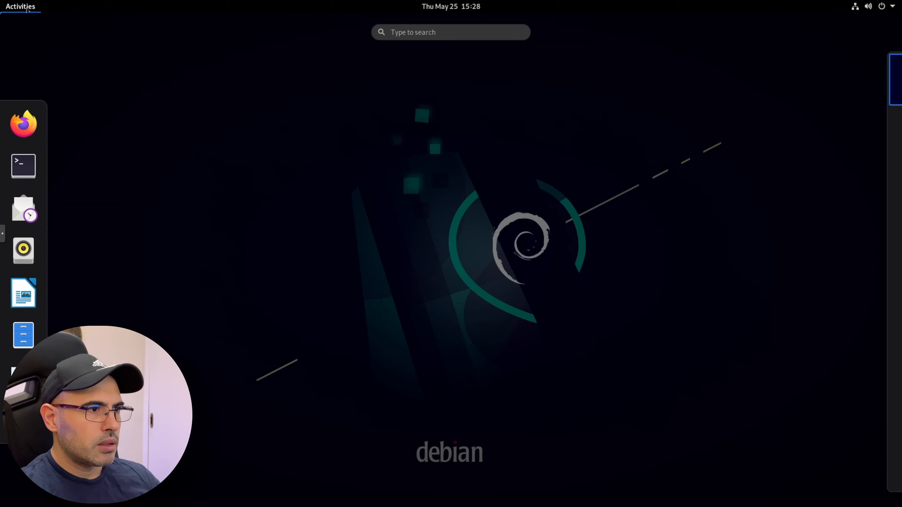
{"action": "left_click", "coordinate": [24, 125]}
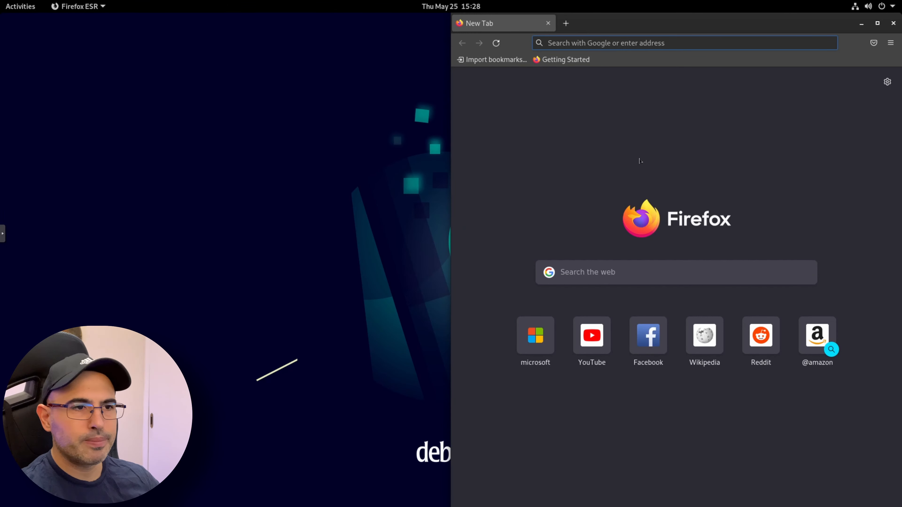
{"action": "type", "text": "ventoy"}
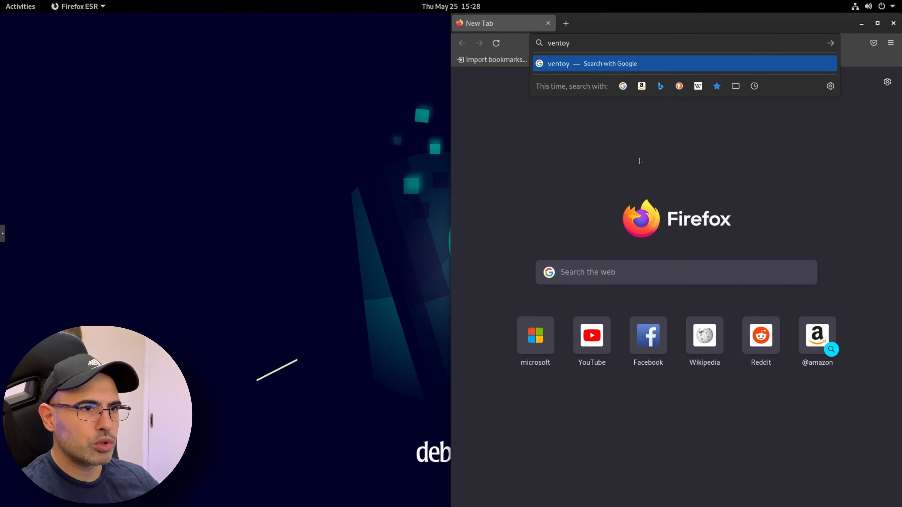
{"action": "key", "text": "Return"}
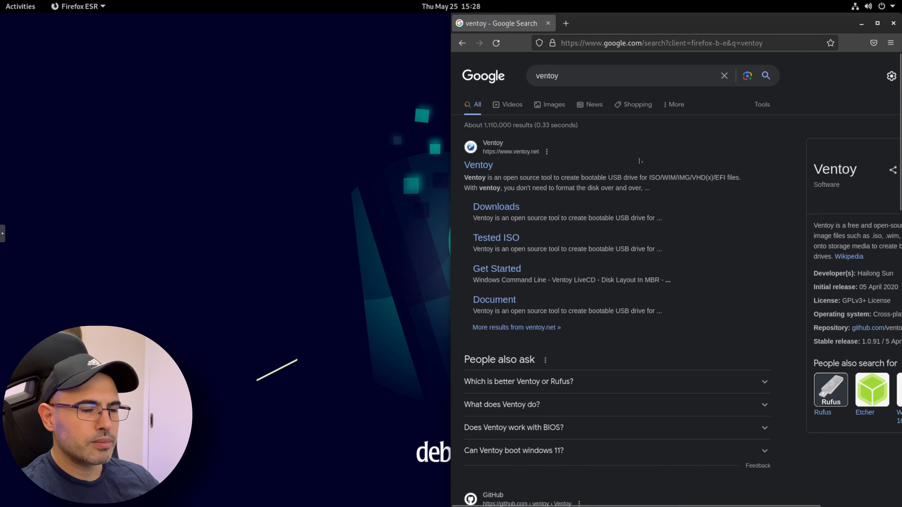
Through Ventoy's Downloads page, download ventoy-1.0.91-linux.tar.gz from the GitHub 1.0.91 release assets and close Firefox.
{"action": "left_click", "coordinate": [500, 206]}
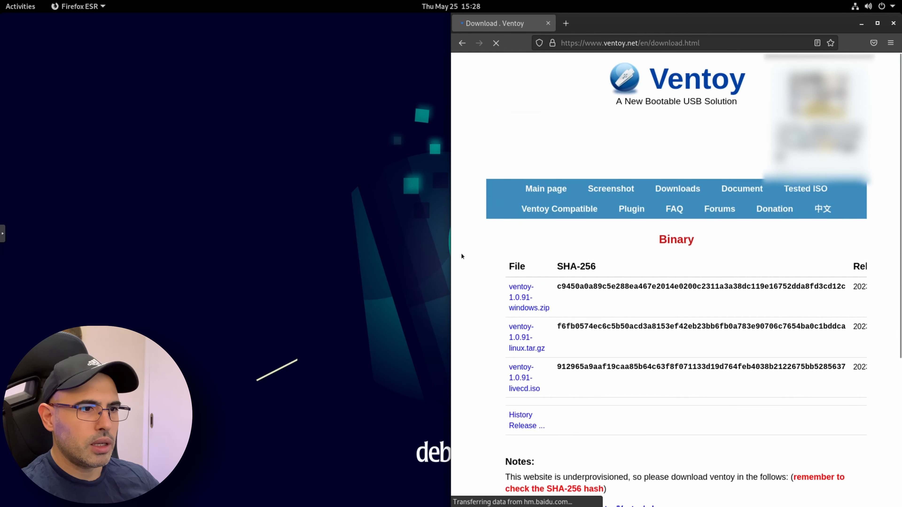
{"action": "left_click", "coordinate": [521, 349]}
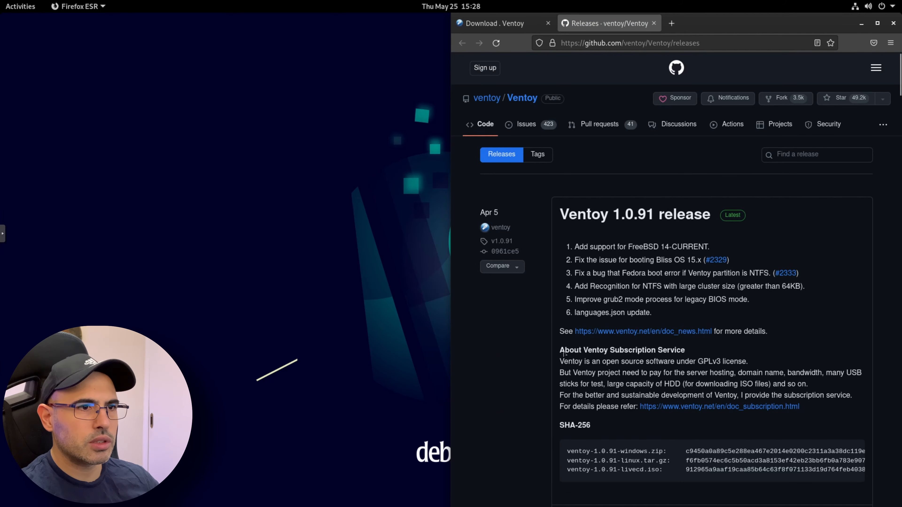
{"action": "scroll", "coordinate": [709, 357], "scroll_direction": "down", "scroll_amount": 7}
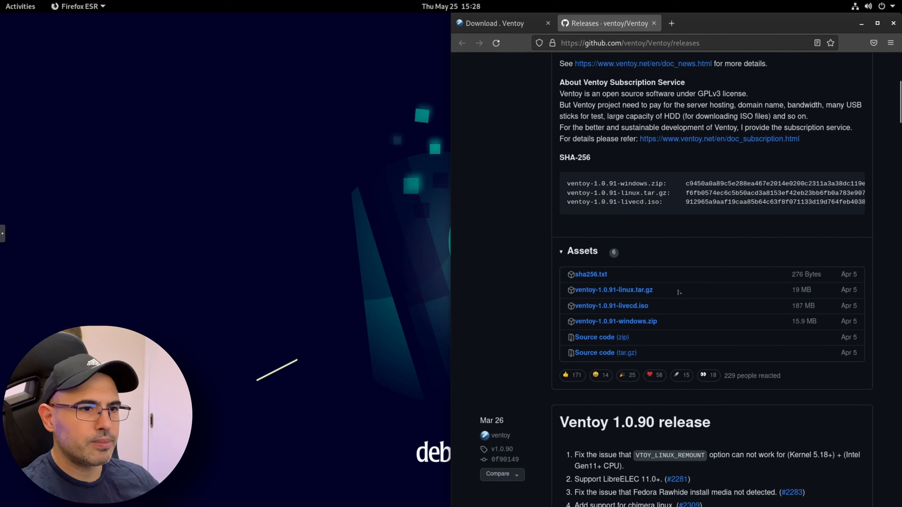
{"action": "left_click", "coordinate": [624, 291]}
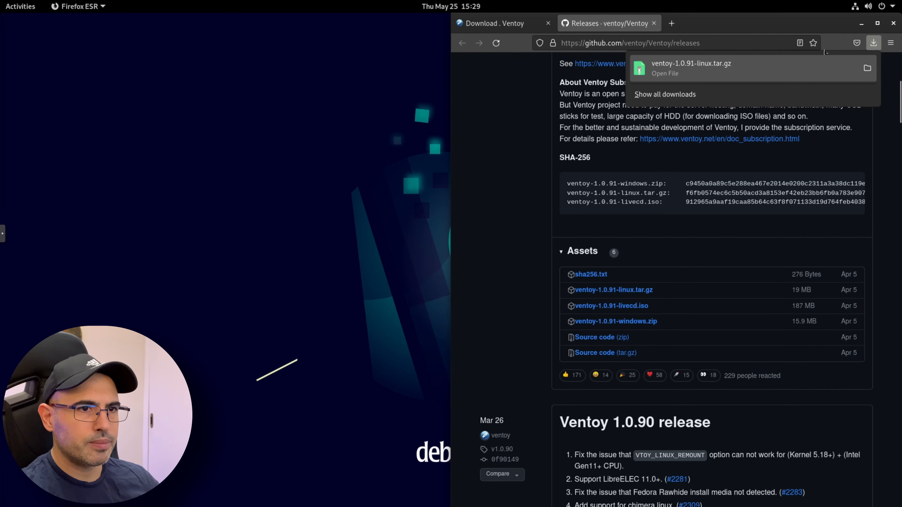
{"action": "left_click", "coordinate": [893, 24]}
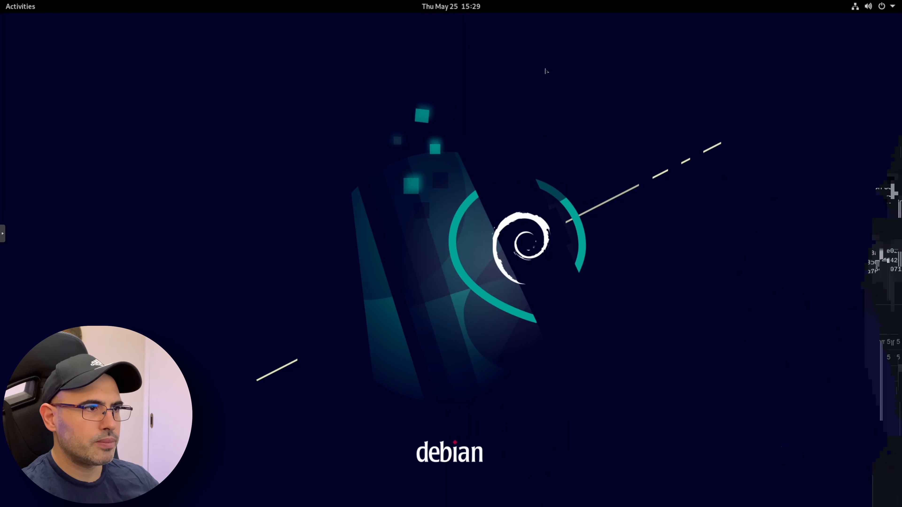
Extract ventoy-1.0.91-linux.tar.gz into the Downloads folder, keeping its directory structure, and close the archive manager and the extra file window.
{"action": "left_click", "coordinate": [20, 7]}
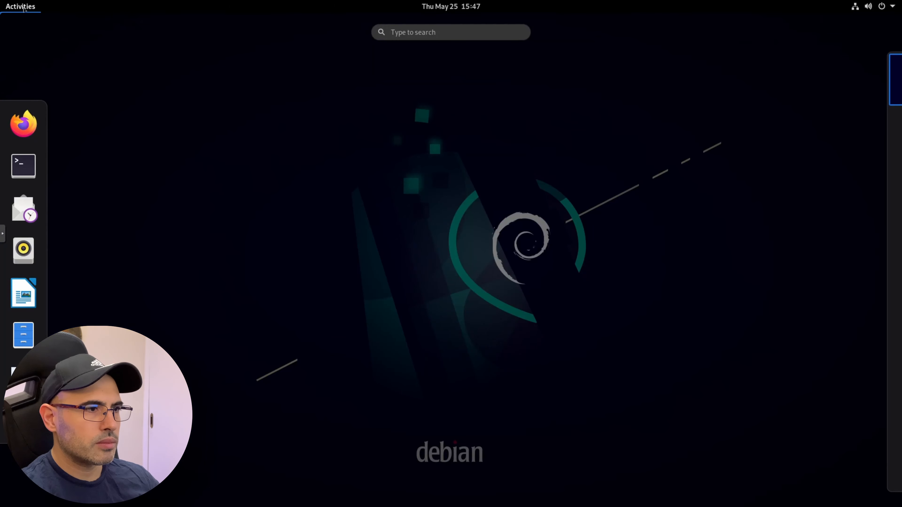
{"action": "left_click", "coordinate": [23, 337]}
{"action": "left_click", "coordinate": [35, 116]}
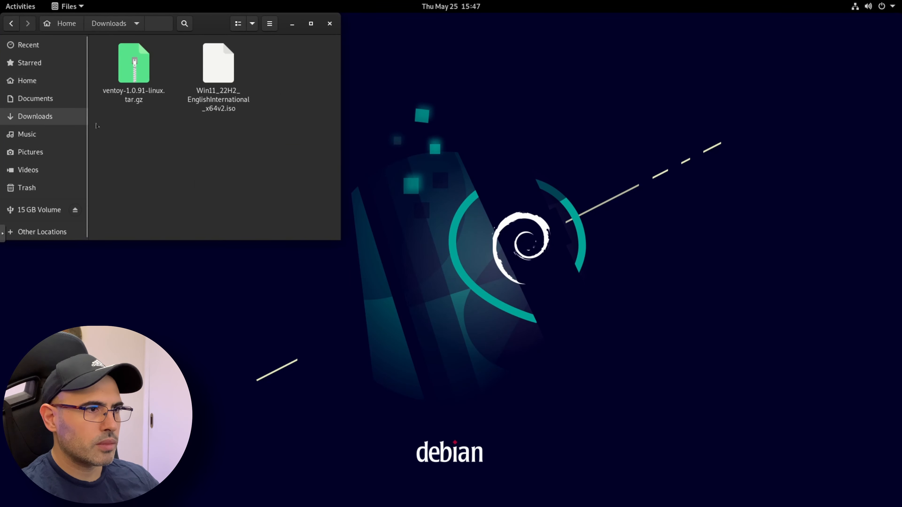
{"action": "double_click", "coordinate": [134, 65]}
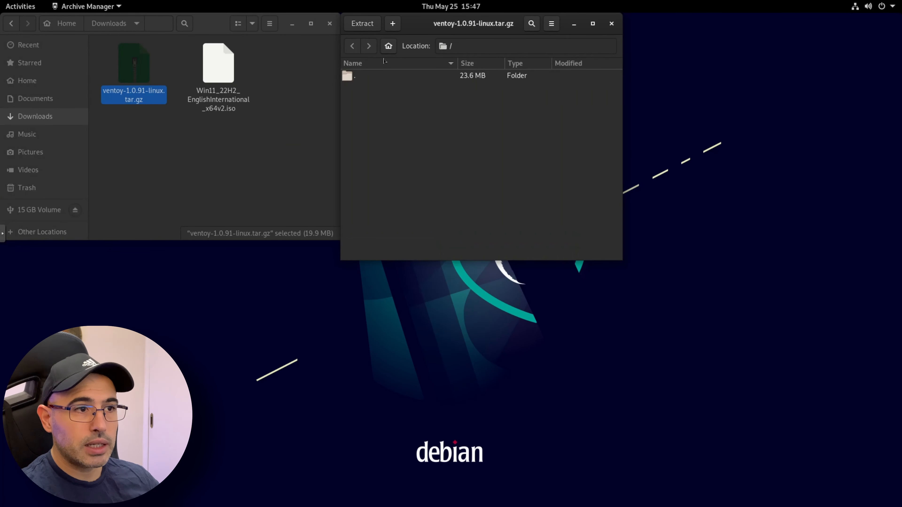
{"action": "left_click", "coordinate": [372, 27]}
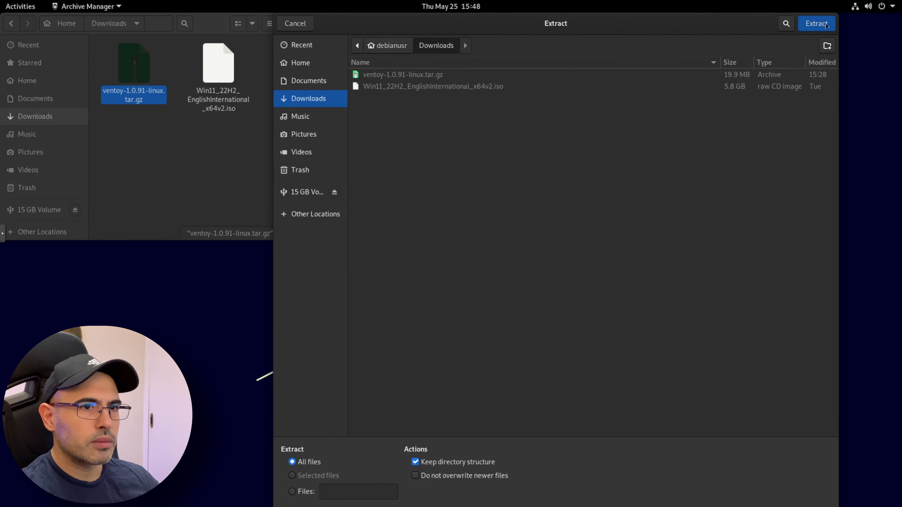
{"action": "left_click", "coordinate": [816, 24]}
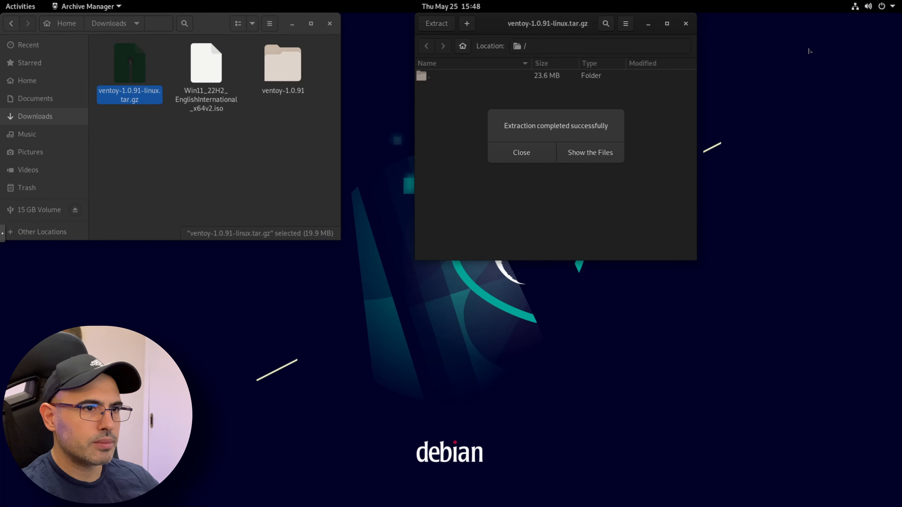
{"action": "left_click", "coordinate": [605, 156]}
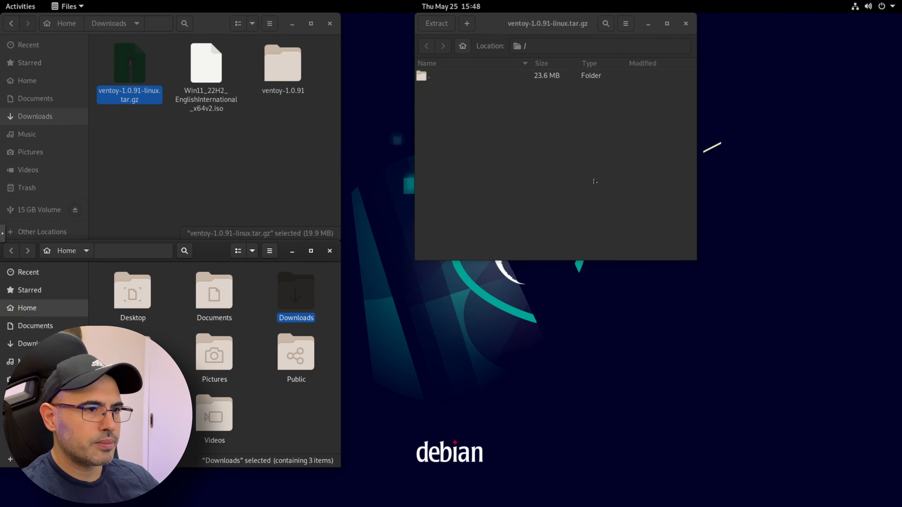
{"action": "left_click", "coordinate": [330, 251]}
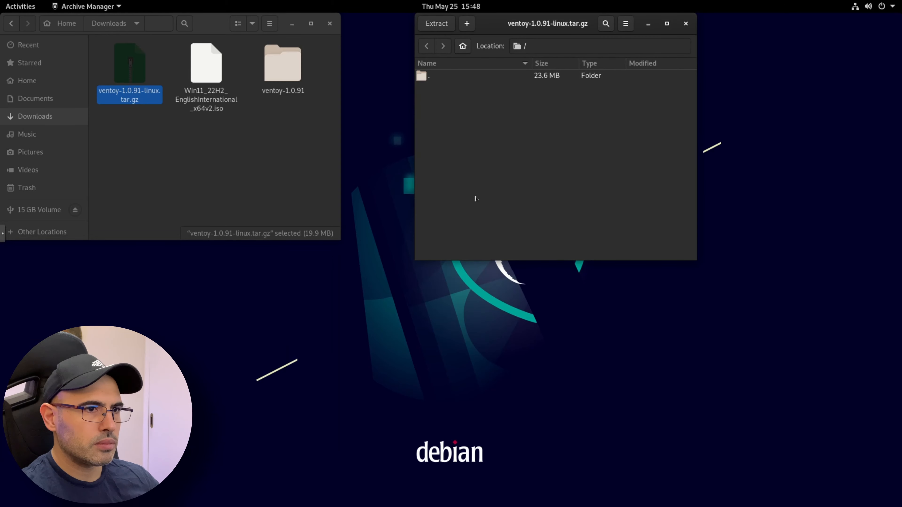
{"action": "left_click", "coordinate": [685, 24]}
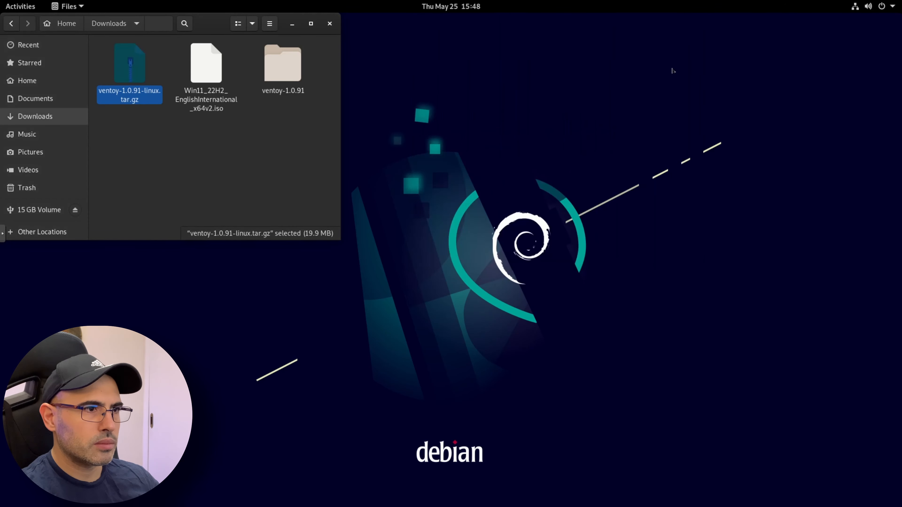
Open the README in the ventoy-1.0.91 folder and highlight the line in the VentoyGUI section on starting VentoyGUI.x86_64.
{"action": "double_click", "coordinate": [286, 75]}
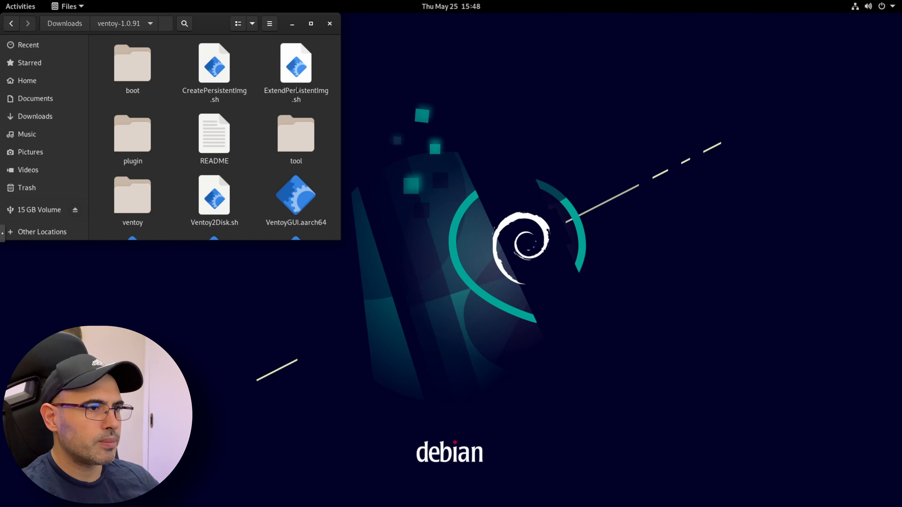
{"action": "double_click", "coordinate": [221, 139]}
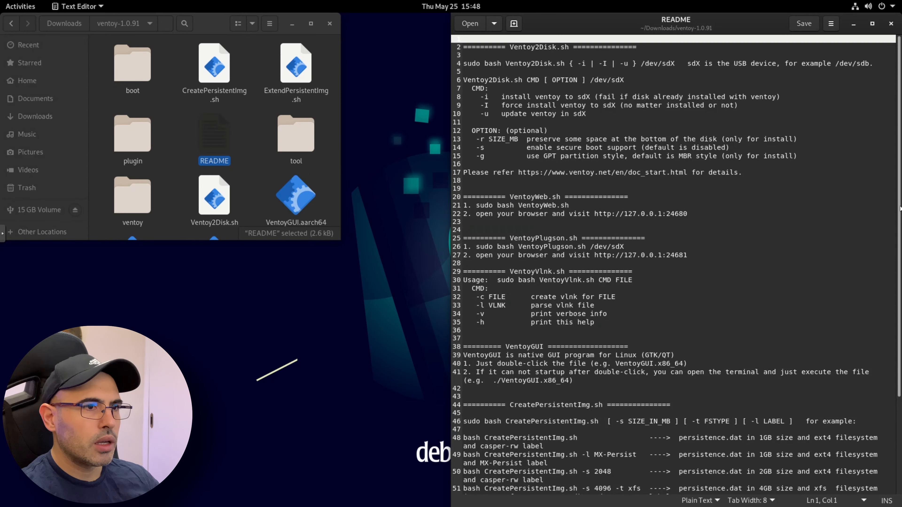
{"action": "scroll", "coordinate": [671, 225], "scroll_direction": "down", "scroll_amount": 4}
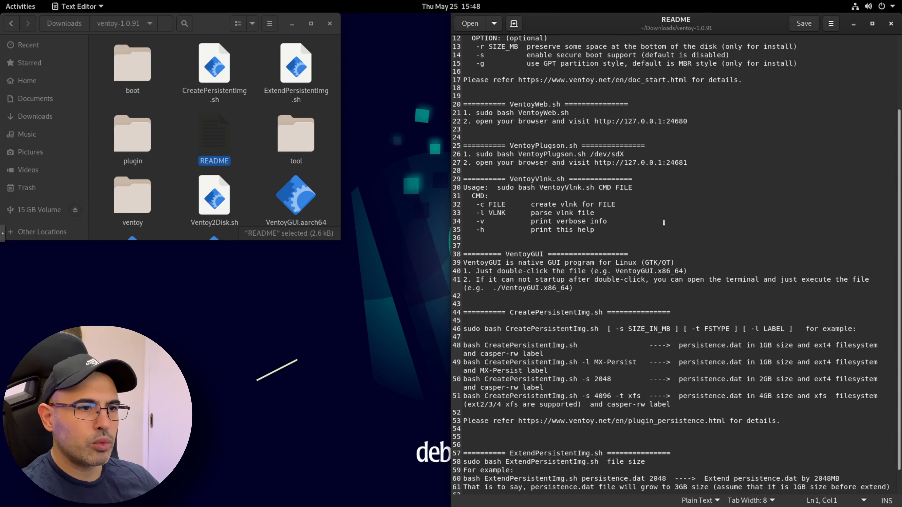
{"action": "scroll", "coordinate": [671, 214], "scroll_direction": "down", "scroll_amount": 1}
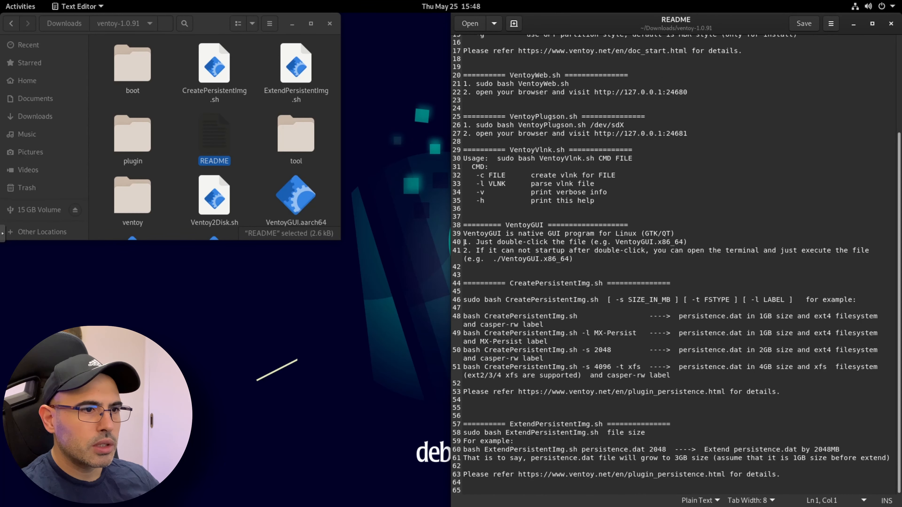
{"action": "left_click_drag", "start_coordinate": [464, 243], "coordinate": [703, 244]}
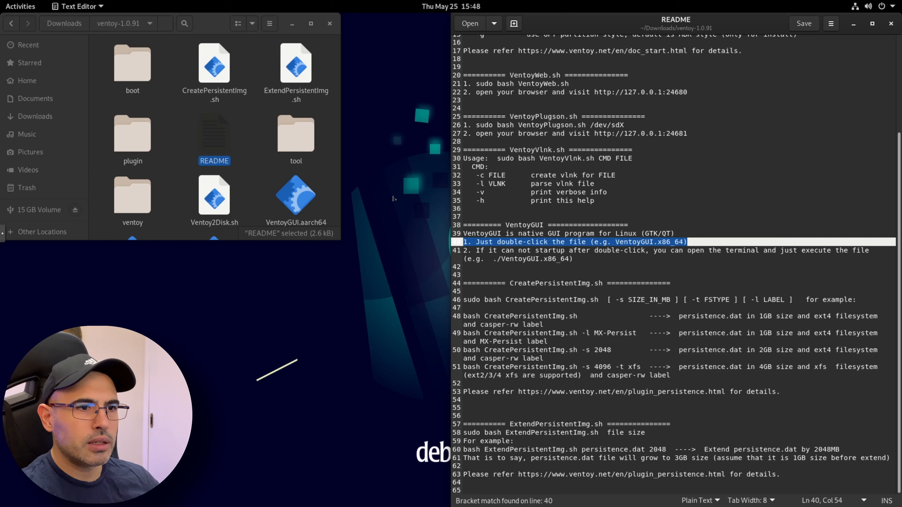
Run VentoyGUI.x86_64 from the ventoy-1.0.91 folder and authenticate as super user with the account password.
{"action": "scroll", "coordinate": [329, 180], "scroll_direction": "down", "scroll_amount": 3}
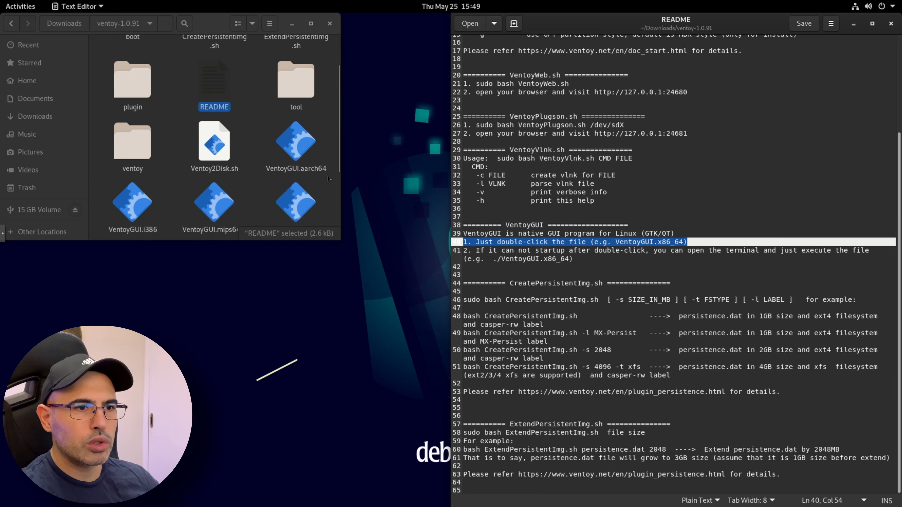
{"action": "scroll", "coordinate": [329, 177], "scroll_direction": "down", "scroll_amount": 3}
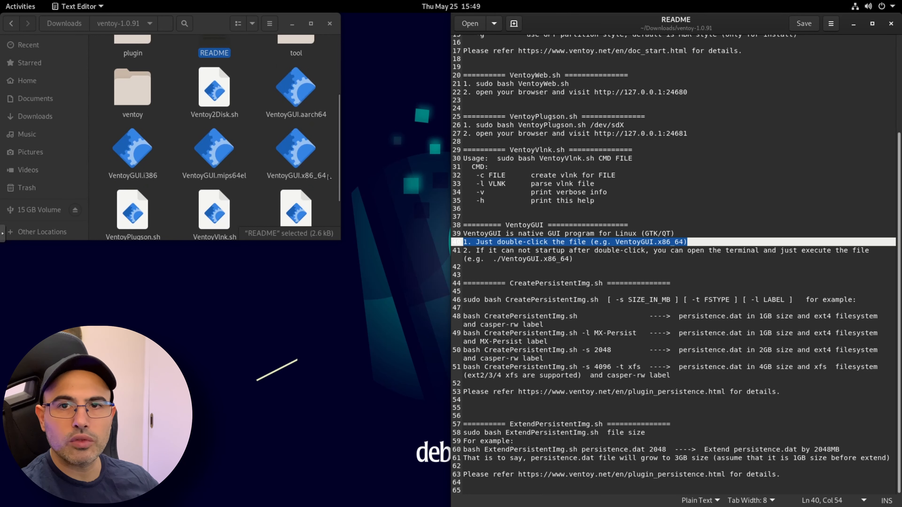
{"action": "scroll", "coordinate": [329, 178], "scroll_direction": "down", "scroll_amount": 2}
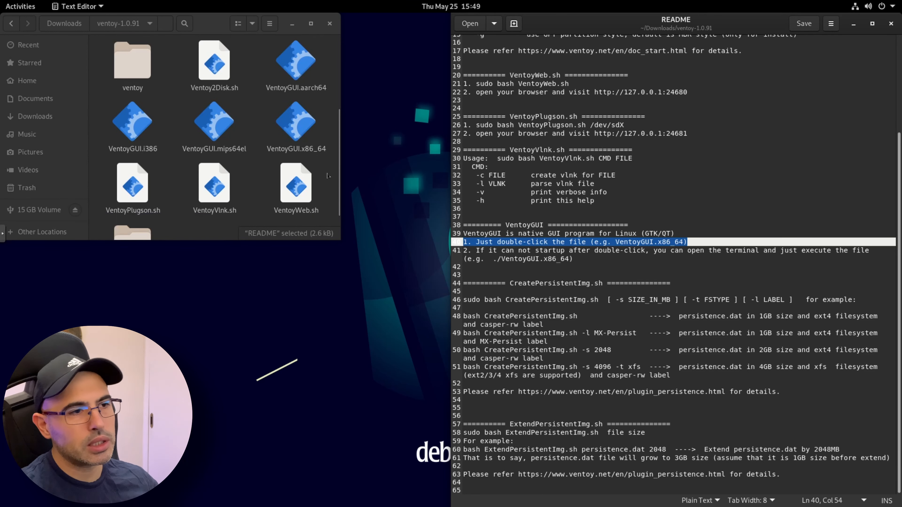
{"action": "left_click", "coordinate": [297, 128]}
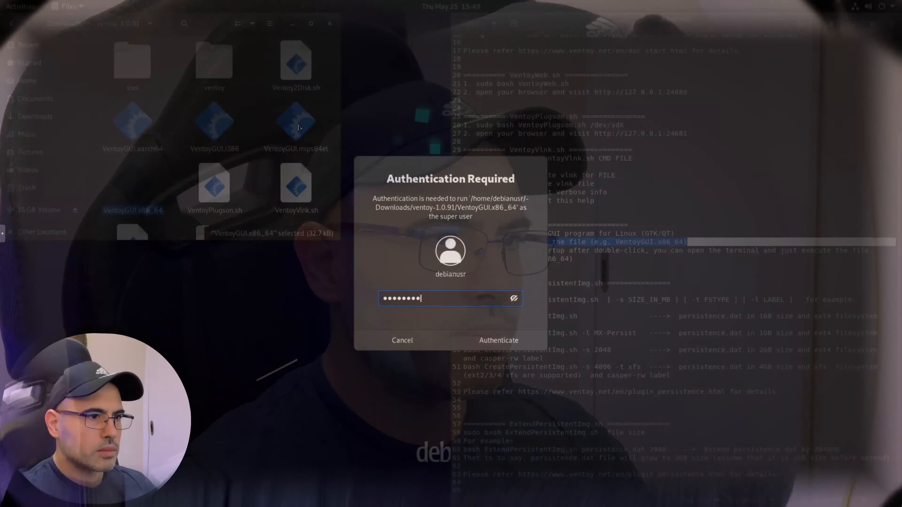
{"action": "key", "text": "Return"}
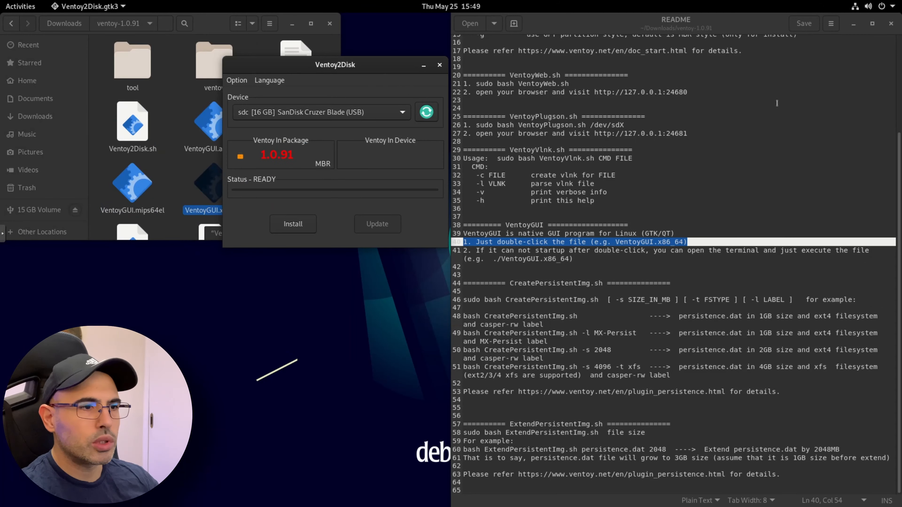
Close the README, install Ventoy 1.0.91 on the 16 GB SanDisk Cruzer Blade, accepting both format warnings, and close Ventoy2Disk.
{"action": "left_click", "coordinate": [891, 24]}
{"action": "left_click_drag", "start_coordinate": [381, 68], "coordinate": [525, 22]}
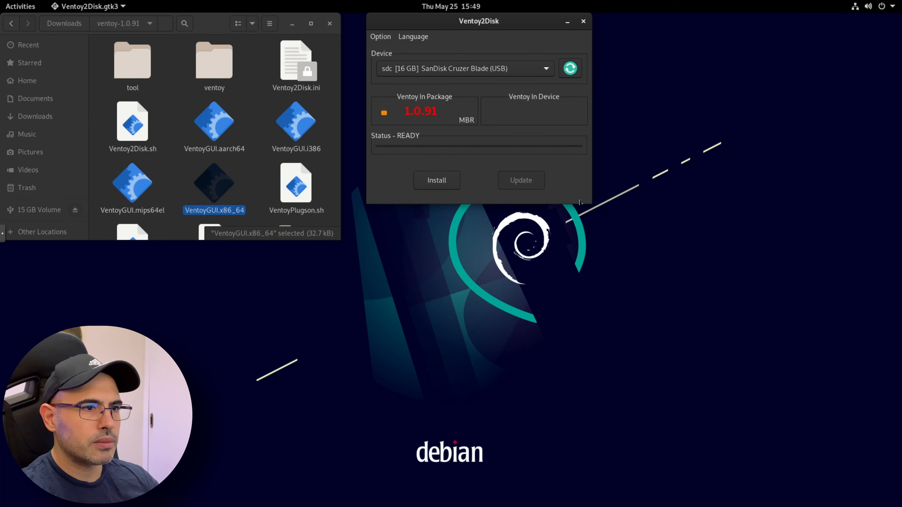
{"action": "left_click", "coordinate": [453, 182]}
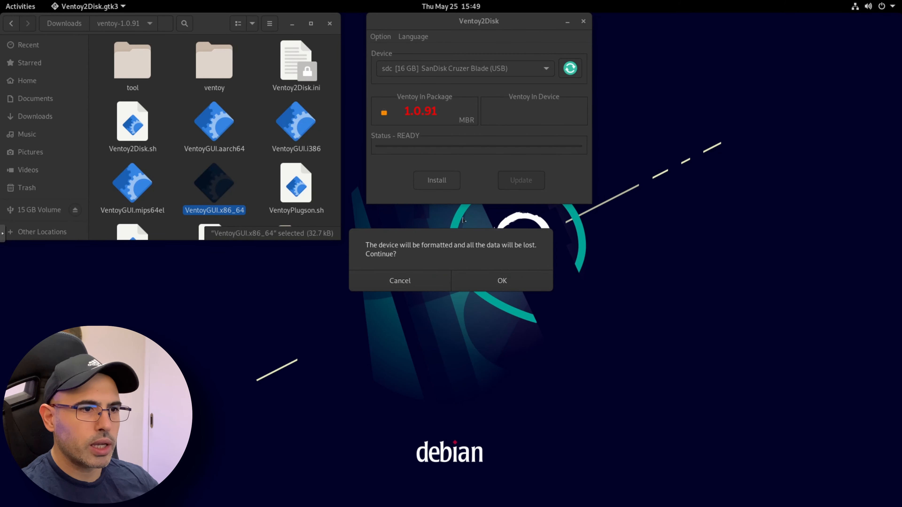
{"action": "left_click", "coordinate": [493, 281]}
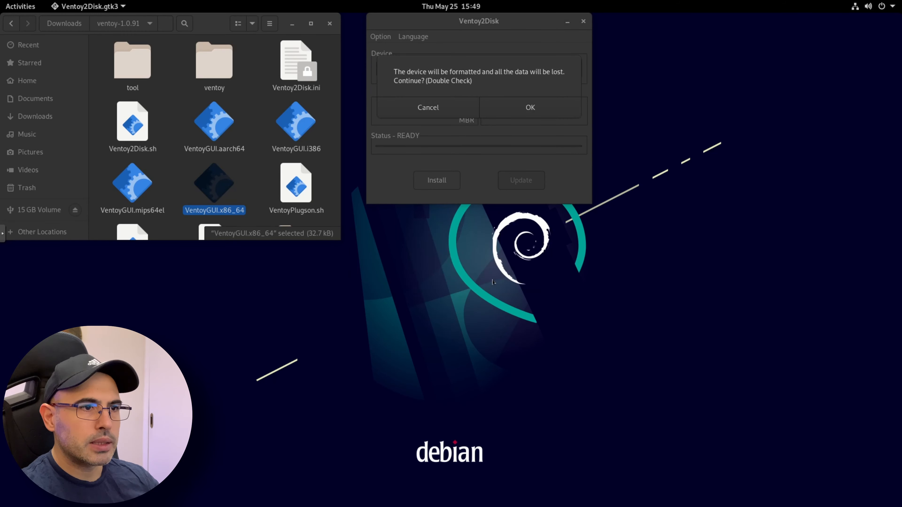
{"action": "left_click", "coordinate": [531, 107]}
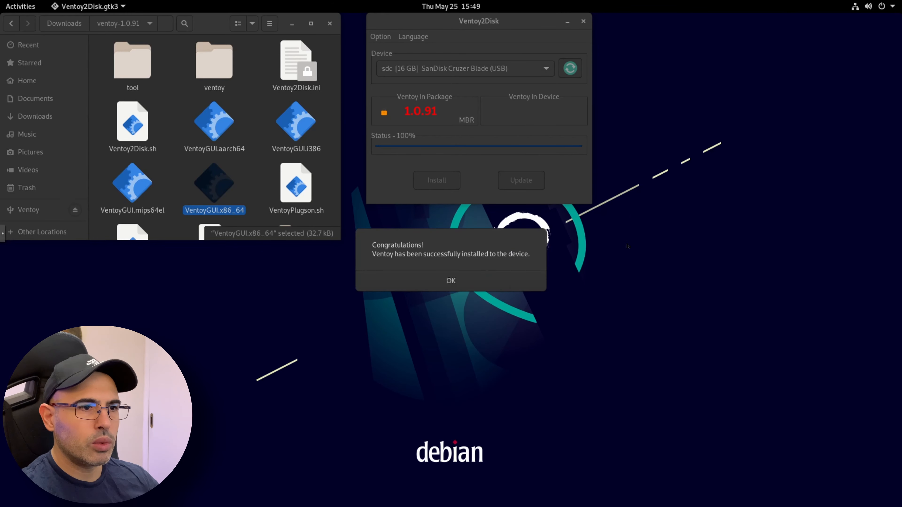
{"action": "left_click", "coordinate": [493, 288]}
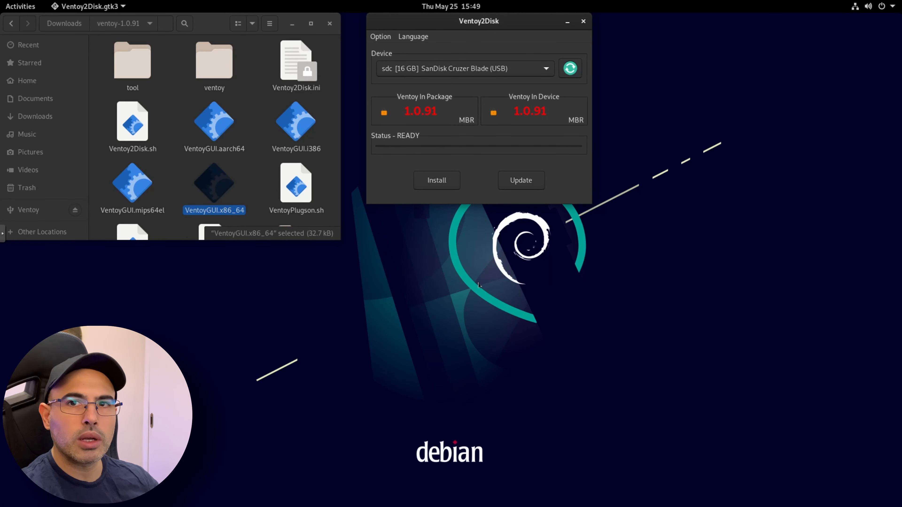
{"action": "left_click", "coordinate": [583, 22]}
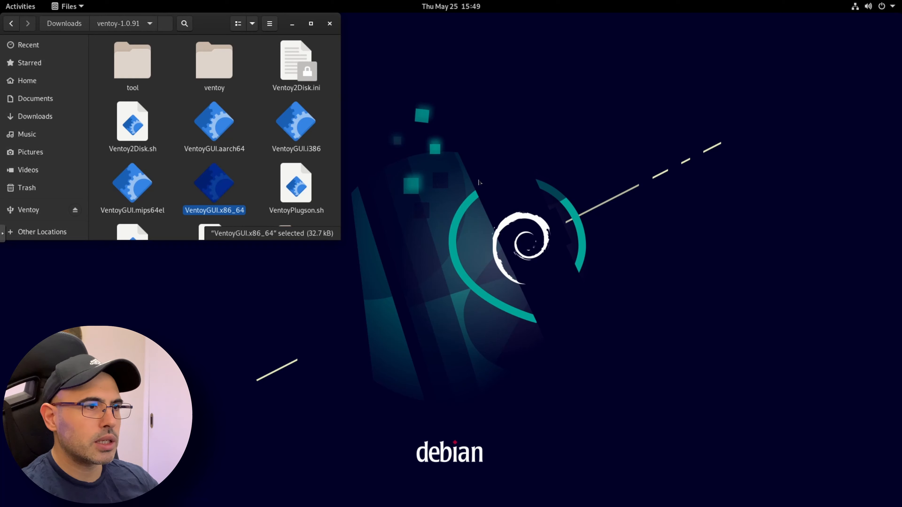
Copy Win11_22H2_EnglishInternational_x64v2.iso from Downloads to the Ventoy drive and close the file manager once the copy completes.
{"action": "left_click", "coordinate": [42, 117]}
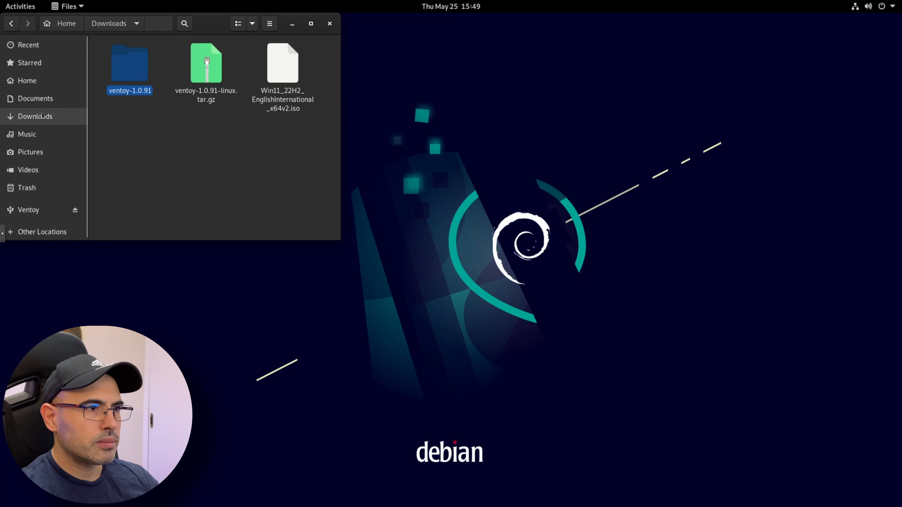
{"action": "left_click", "coordinate": [282, 159]}
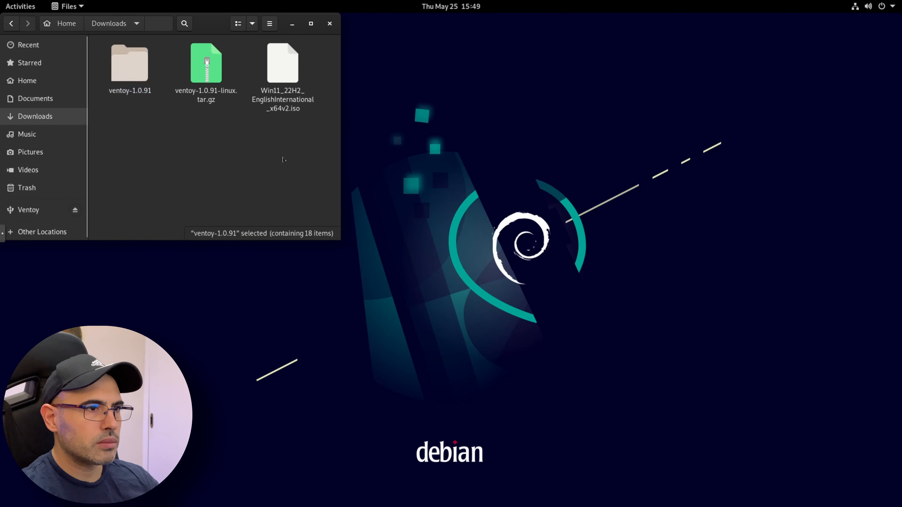
{"action": "left_click", "coordinate": [283, 69]}
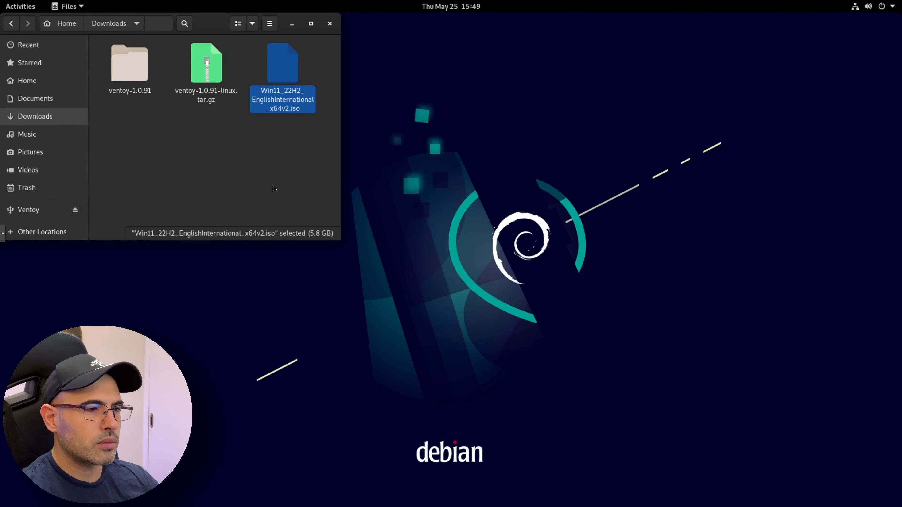
{"action": "left_click", "coordinate": [35, 212]}
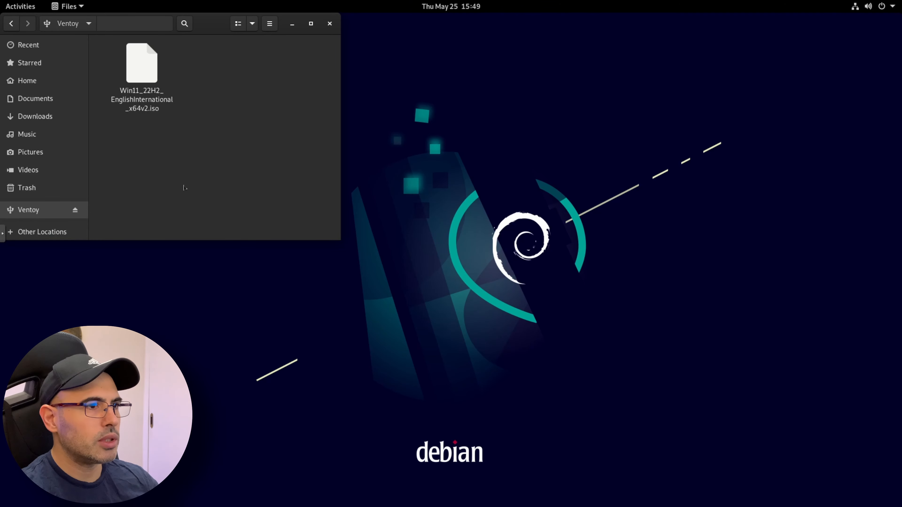
{"action": "left_click", "coordinate": [218, 24]}
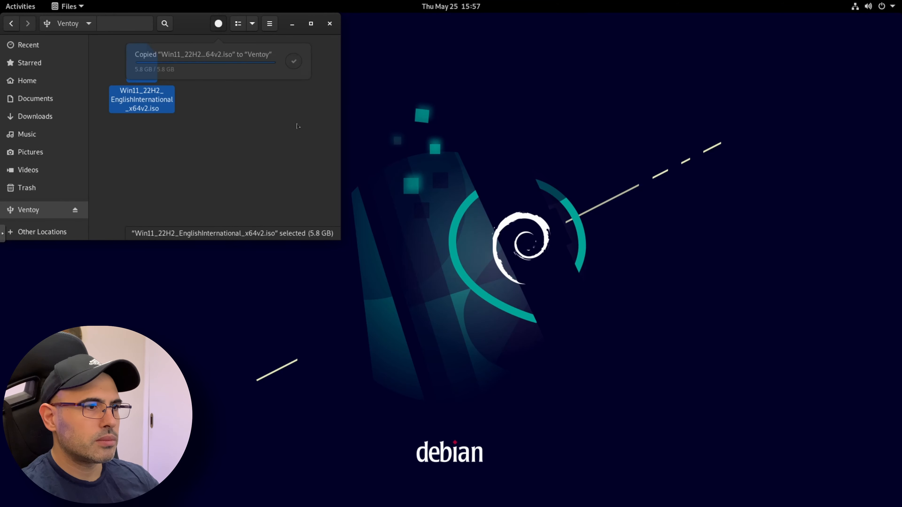
{"action": "left_click", "coordinate": [329, 23]}
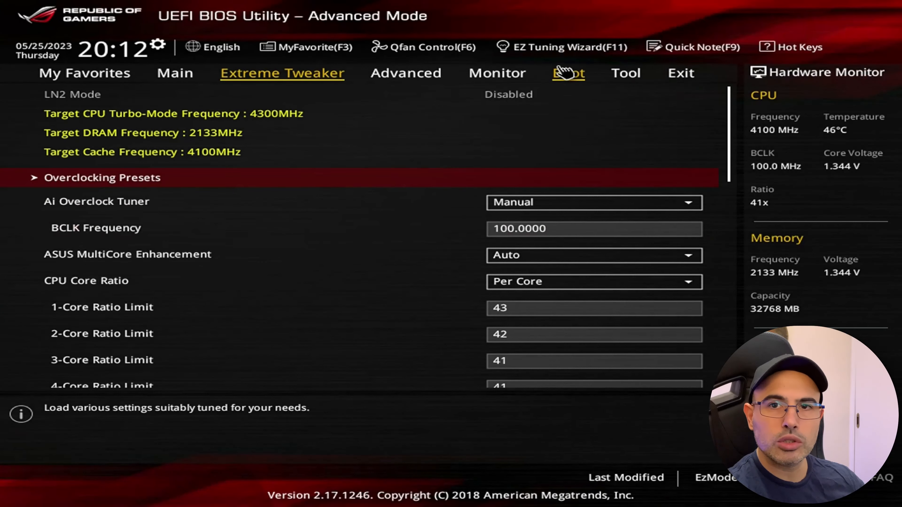
Use the BIOS Boot Override to boot the non-UEFI SanDisk (14664MB) entry and start Win11_22H2_EnglishInternational_x64v2.iso from Ventoy.
{"action": "left_click", "coordinate": [569, 74]}
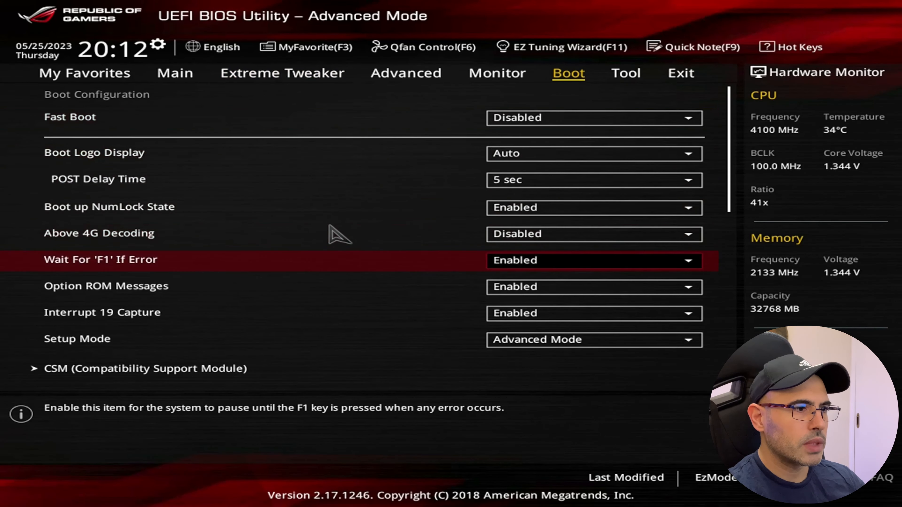
{"action": "scroll", "coordinate": [330, 230], "scroll_direction": "down", "scroll_amount": 3}
{"action": "scroll", "coordinate": [329, 230], "scroll_direction": "down", "scroll_amount": 10}
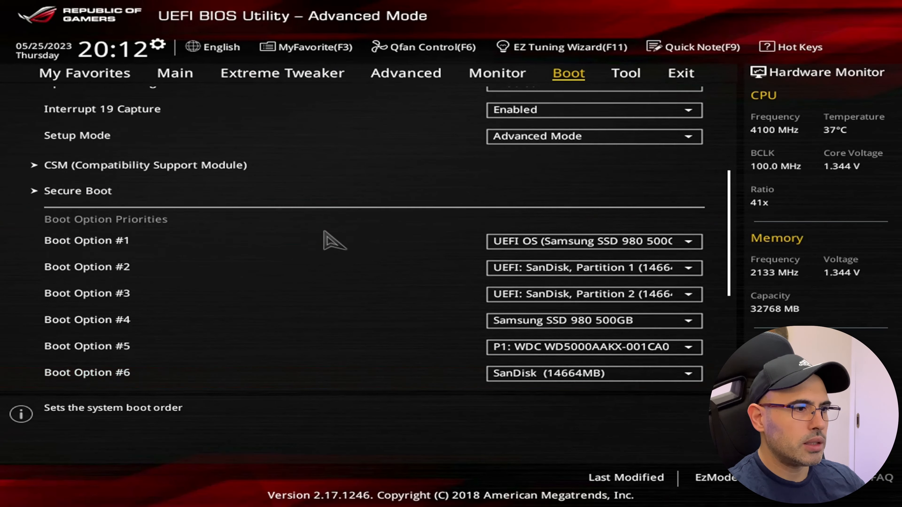
{"action": "scroll", "coordinate": [321, 231], "scroll_direction": "down", "scroll_amount": 3}
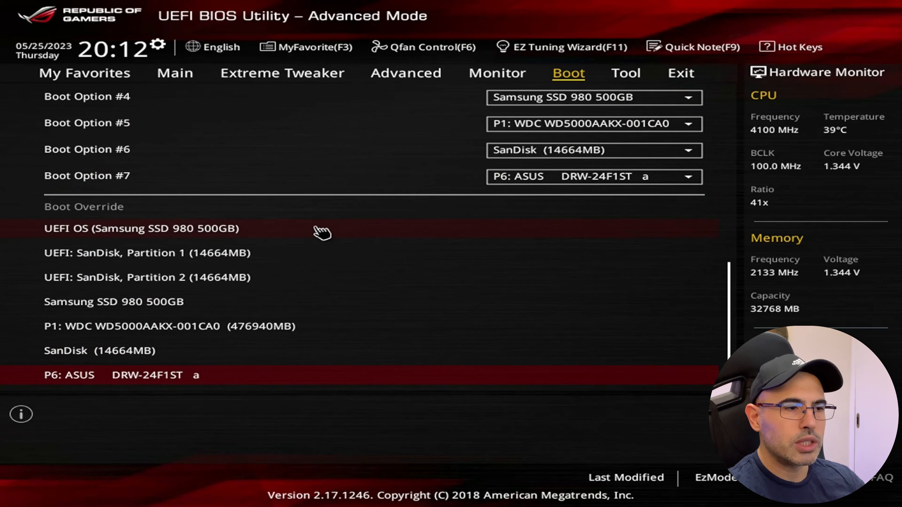
{"action": "left_click", "coordinate": [99, 353]}
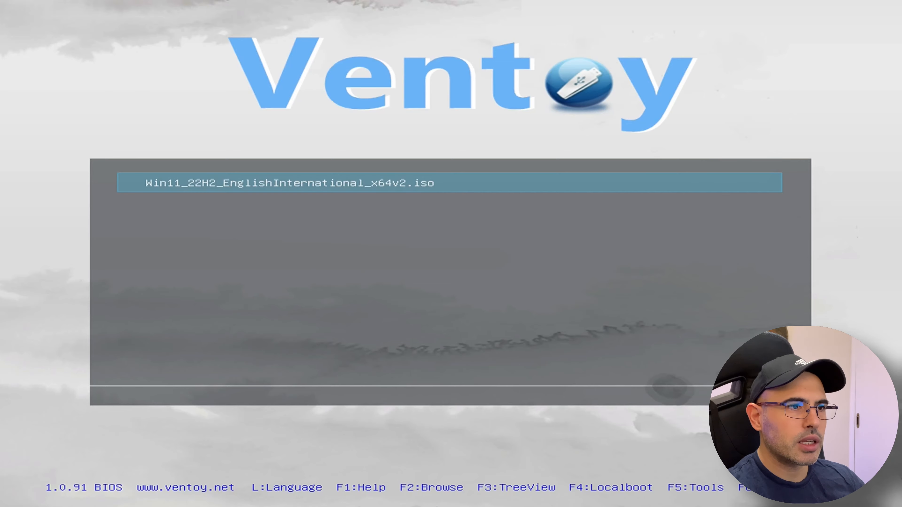
{"action": "key", "text": "Return"}
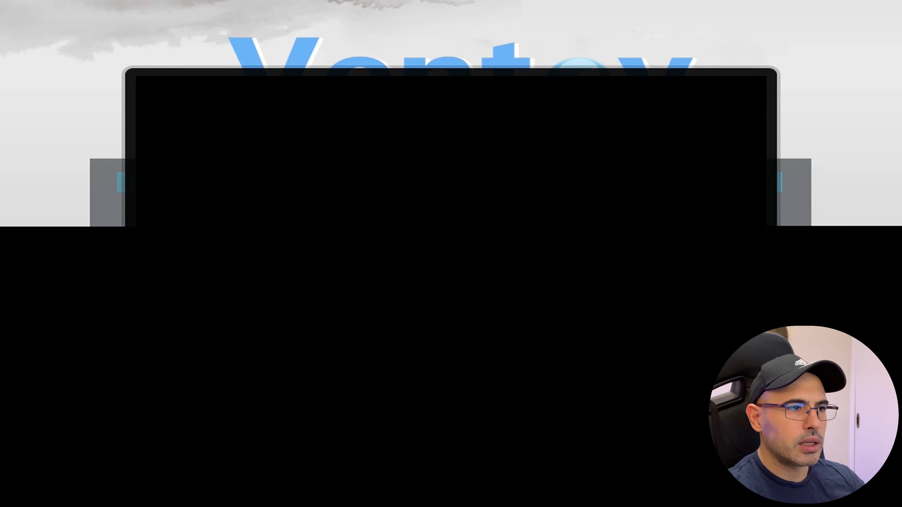
{"action": "key", "text": "Return"}
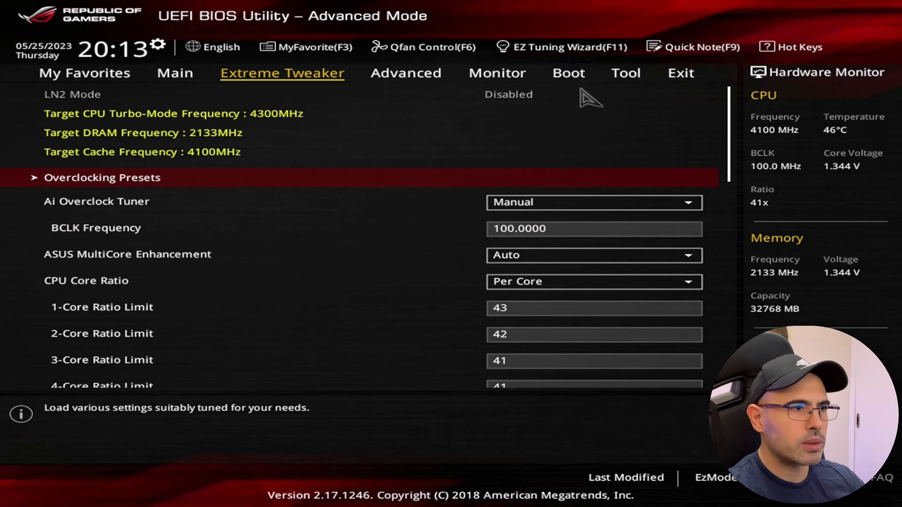
Use the BIOS Boot Override to boot UEFI: SanDisk, Partition 2 and start the Windows 11 ISO in normal mode from Ventoy.
{"action": "left_click", "coordinate": [571, 76]}
{"action": "scroll", "coordinate": [271, 270], "scroll_direction": "down", "scroll_amount": 4}
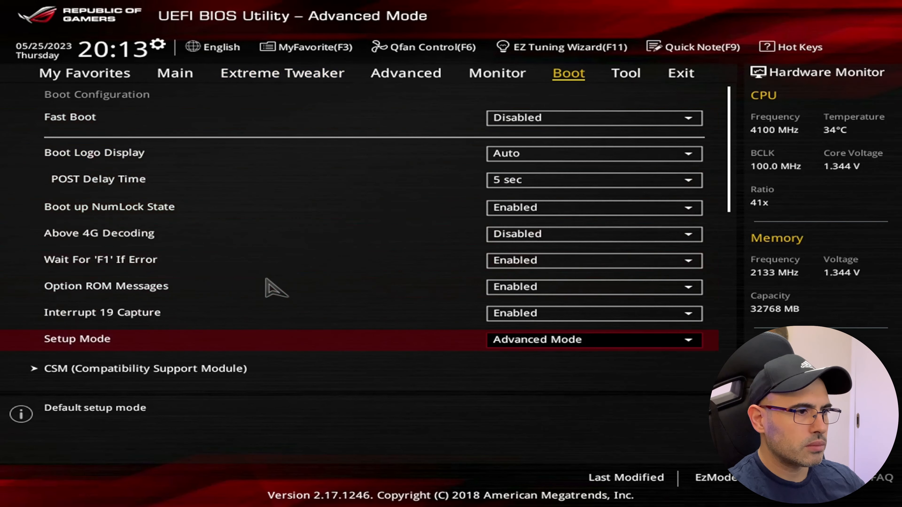
{"action": "scroll", "coordinate": [277, 303], "scroll_direction": "down", "scroll_amount": 10}
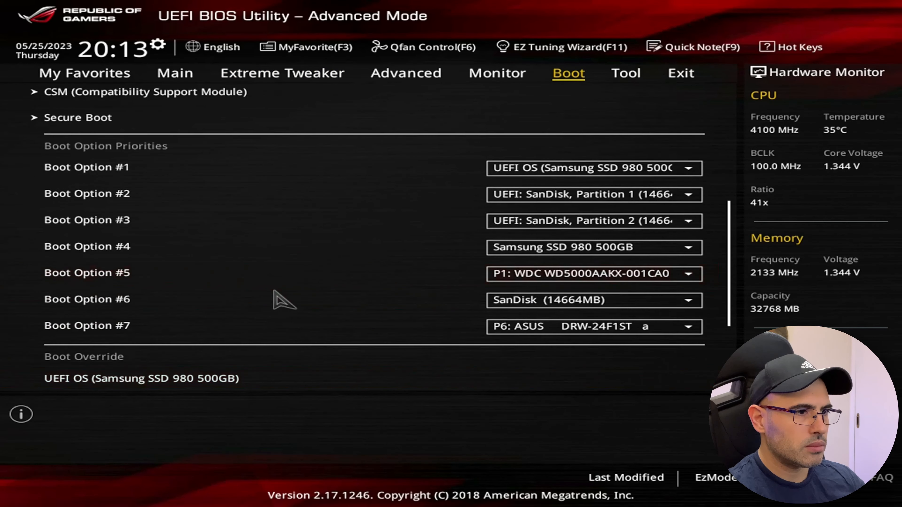
{"action": "scroll", "coordinate": [280, 298], "scroll_direction": "down", "scroll_amount": 3}
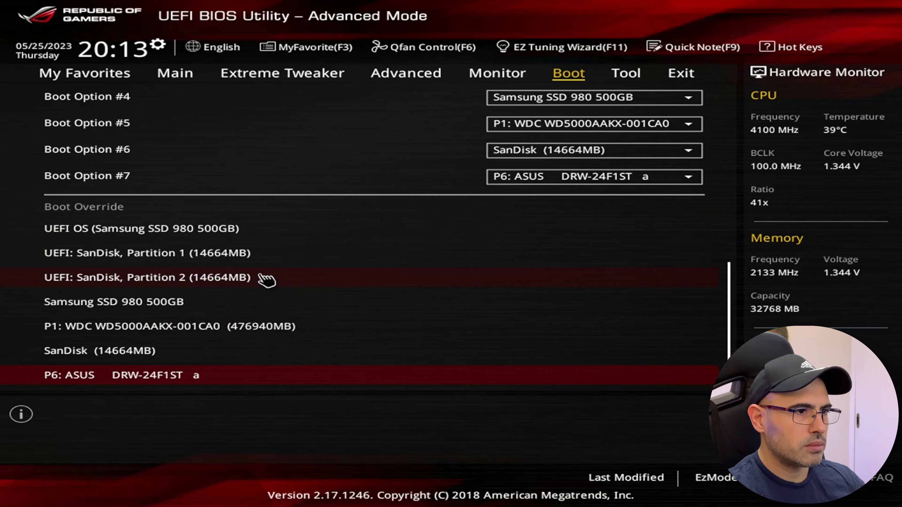
{"action": "left_click", "coordinate": [205, 256]}
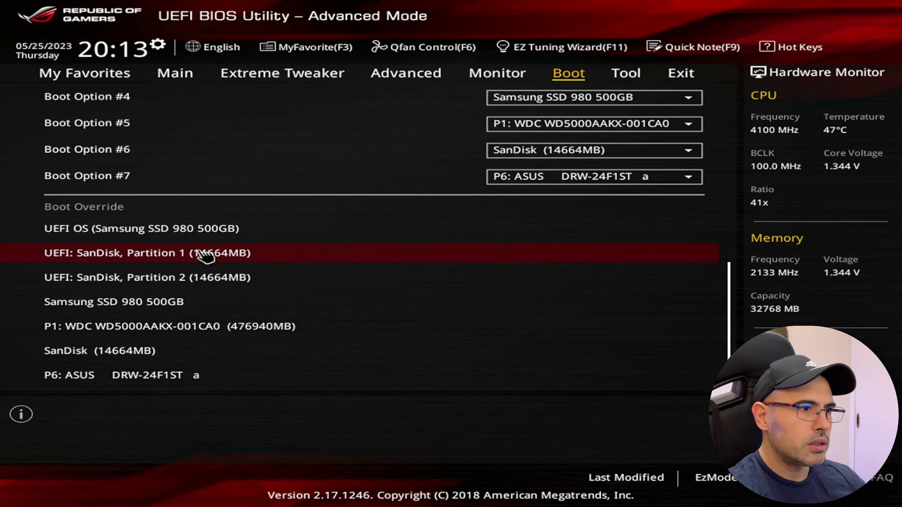
{"action": "left_click", "coordinate": [200, 285]}
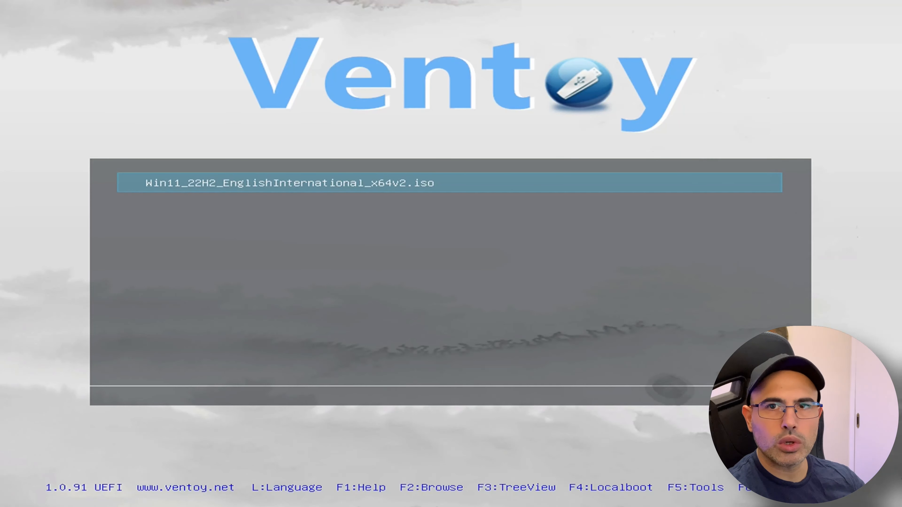
{"action": "key", "text": "Return"}
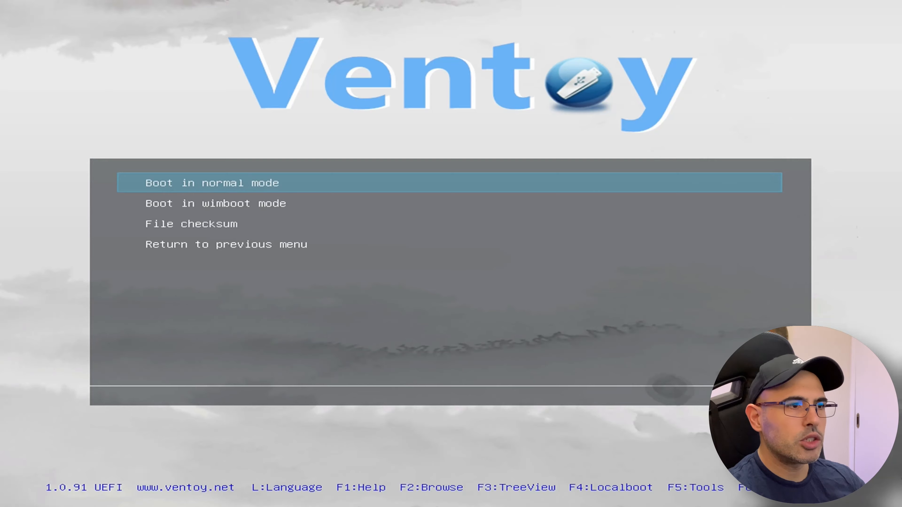
{"action": "key", "text": "Return"}
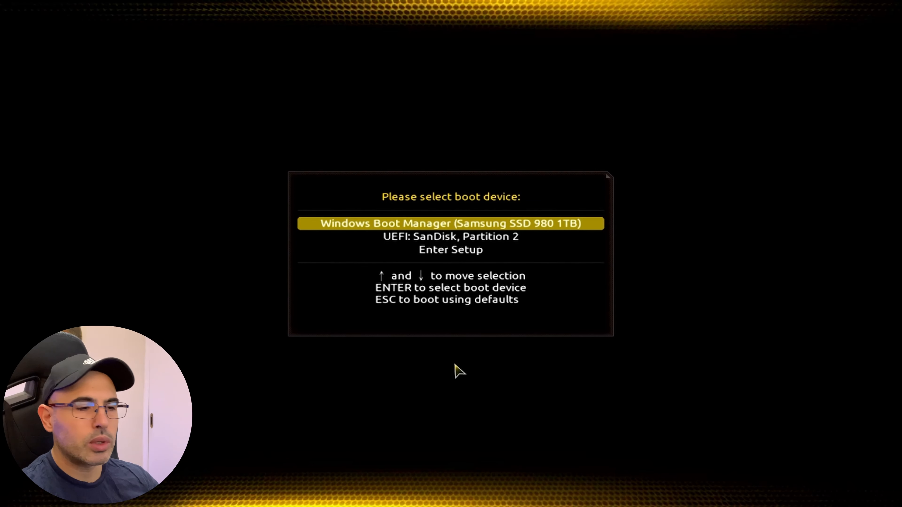
On the other PC, choose UEFI: SanDisk, Partition 2 as the boot device and boot the Windows 11 ISO in normal mode.
{"action": "key", "text": "Down"}
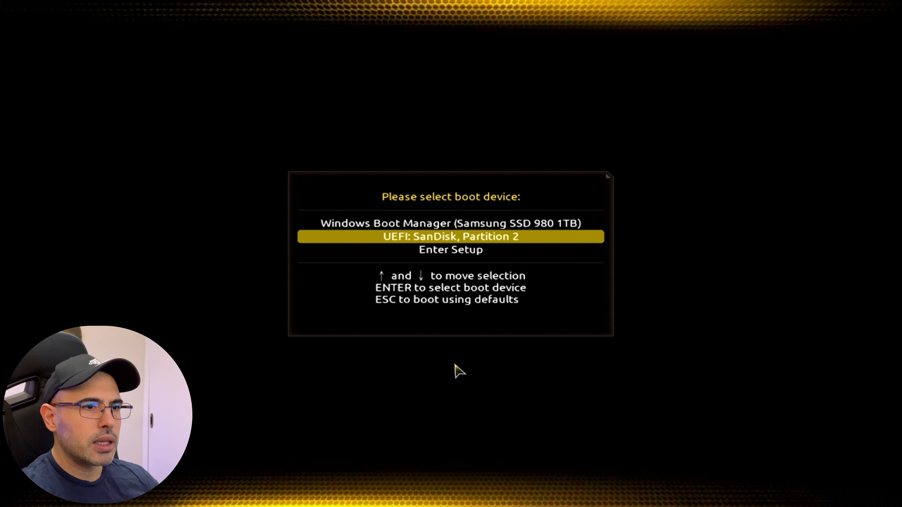
{"action": "key", "text": "Return"}
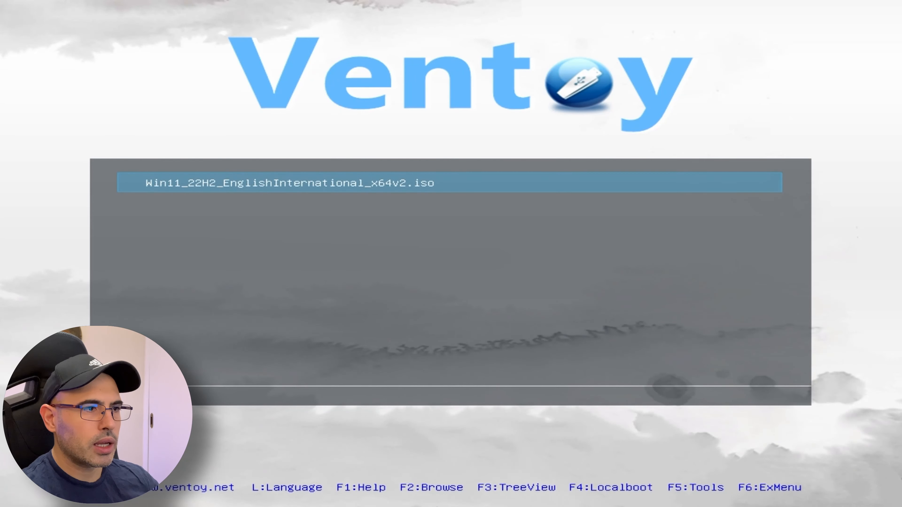
{"action": "key", "text": "Return"}
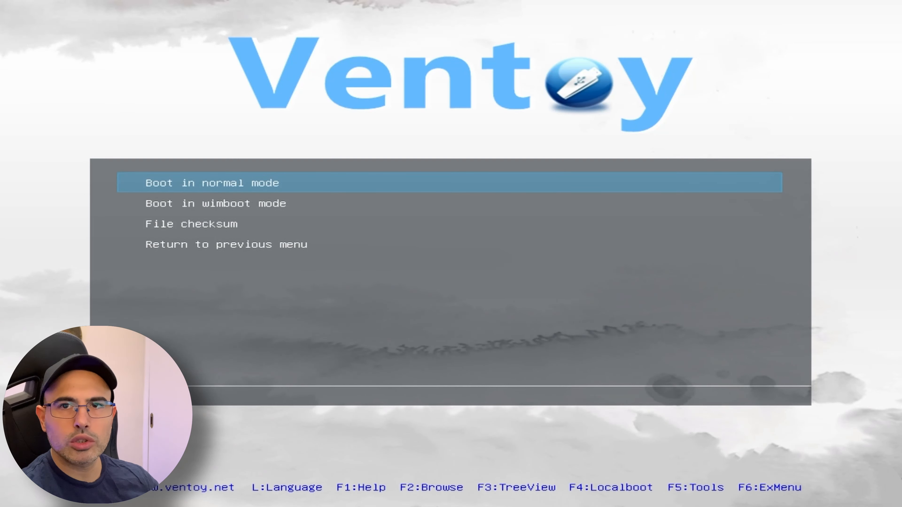
{"action": "key", "text": "Return"}
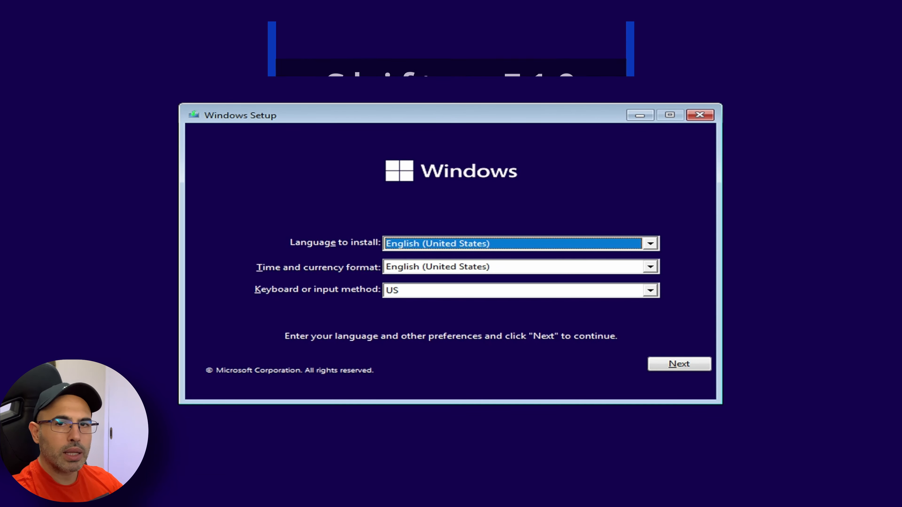
Open a command prompt over Windows Setup, run regedit and select the HKEY_LOCAL_MACHINE\SYSTEM\Setup key.
{"action": "key", "text": "shift+F10"}
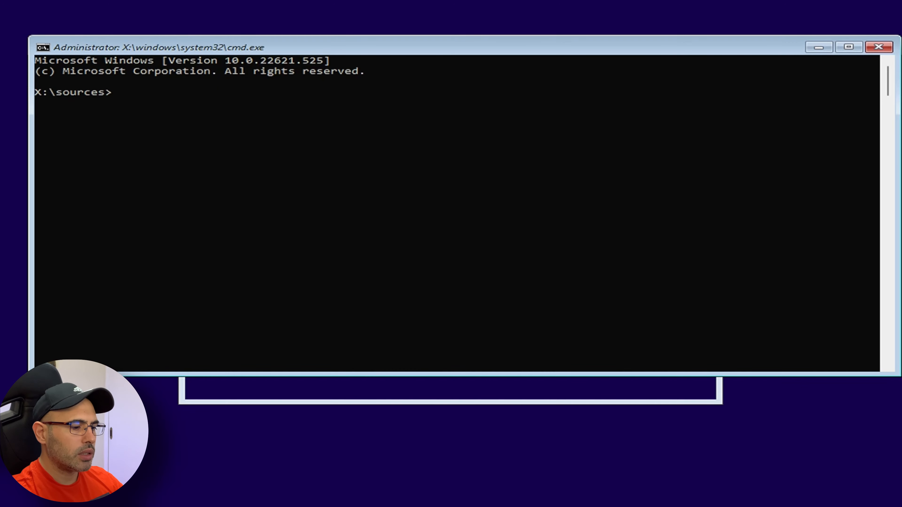
{"action": "type", "text": "regedit"}
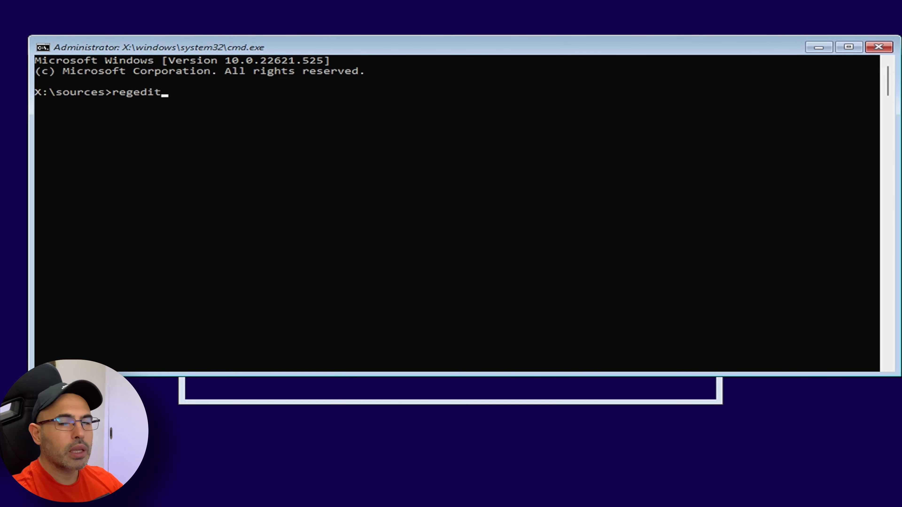
{"action": "key", "text": "Return"}
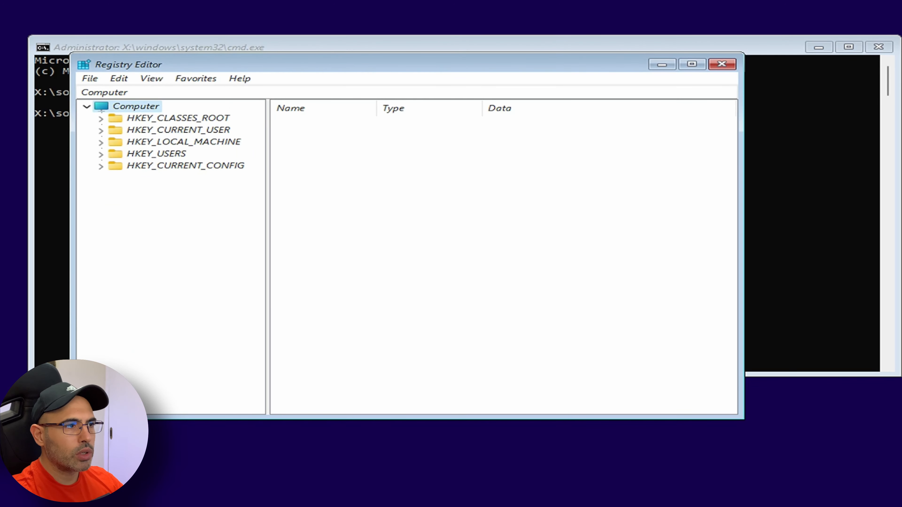
{"action": "left_click", "coordinate": [101, 143]}
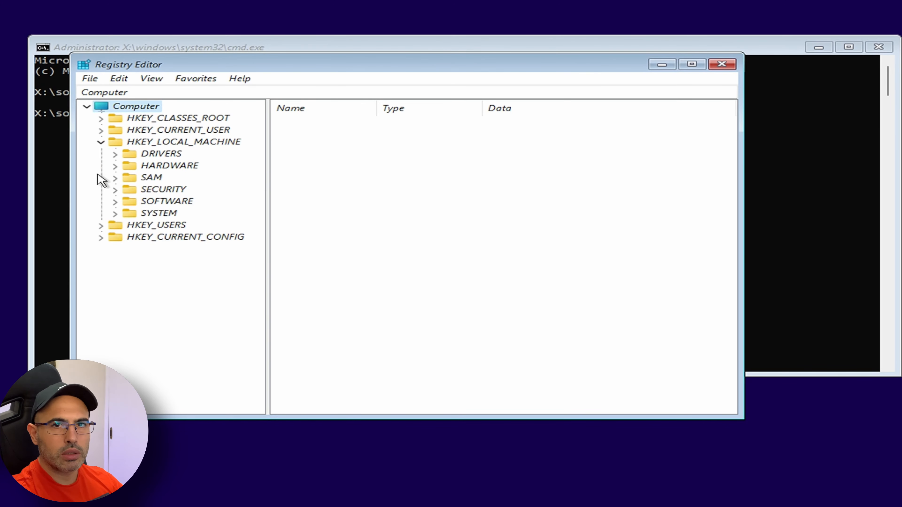
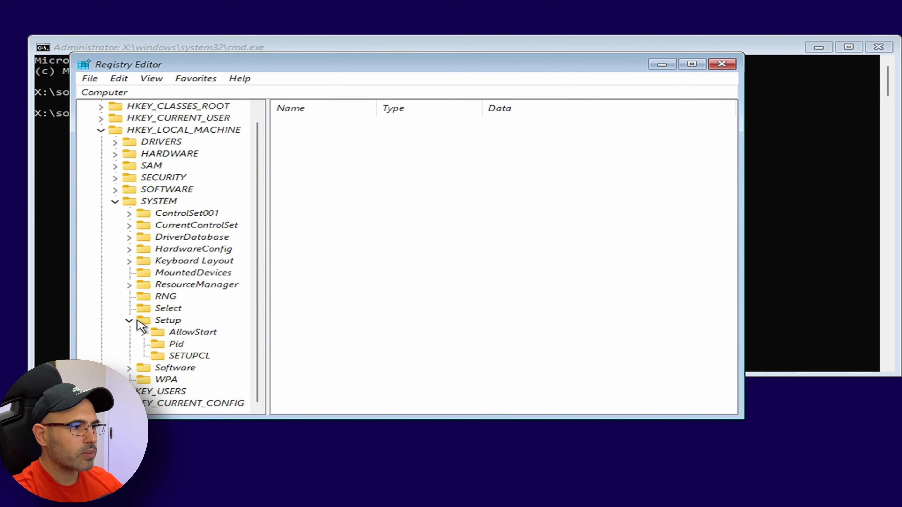
{"action": "left_click", "coordinate": [149, 320]}
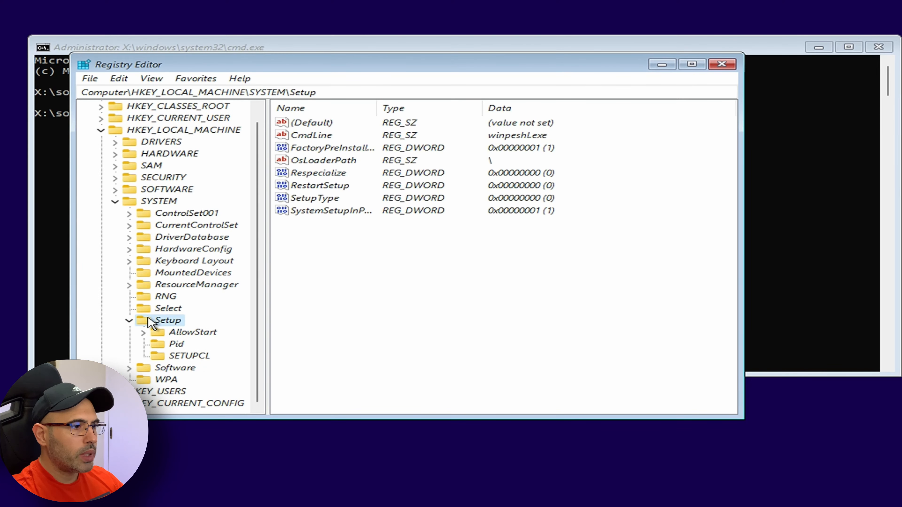
Create a new subkey named LabConfig under HKEY_LOCAL_MACHINE\SYSTEM\Setup.
{"action": "right_click", "coordinate": [150, 322]}
{"action": "mouse_move", "coordinate": [280, 344]}
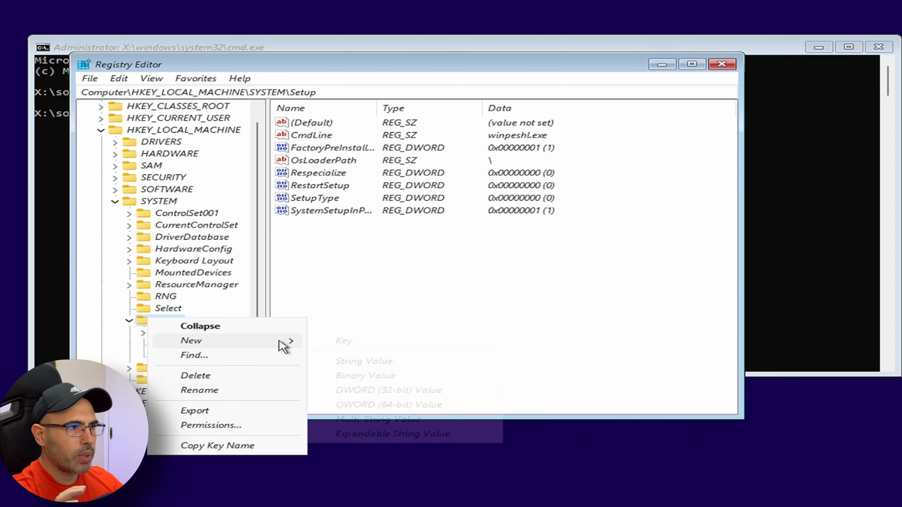
{"action": "left_click", "coordinate": [344, 341]}
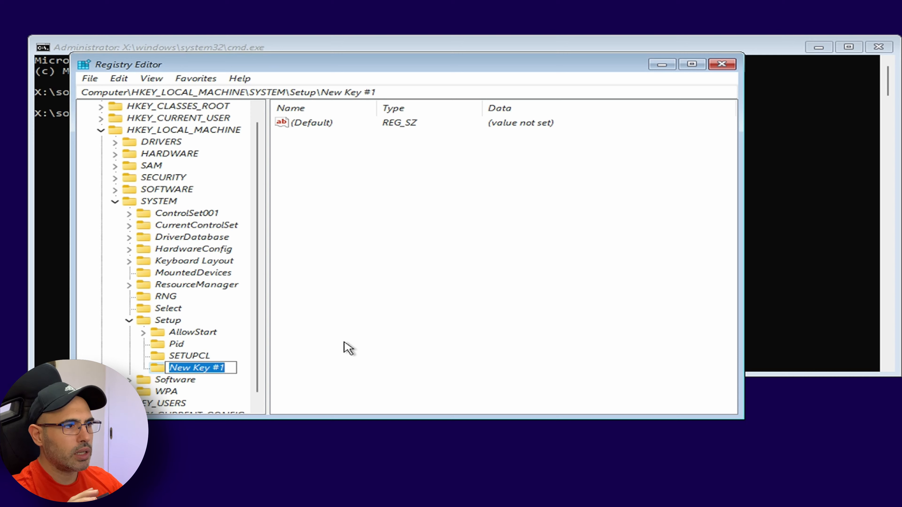
{"action": "type", "text": "Lab"}
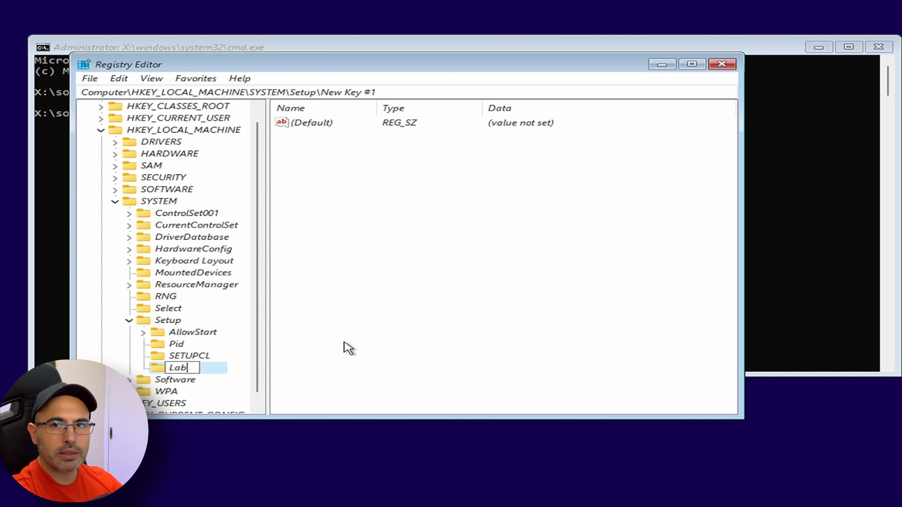
{"action": "type", "text": "Co"}
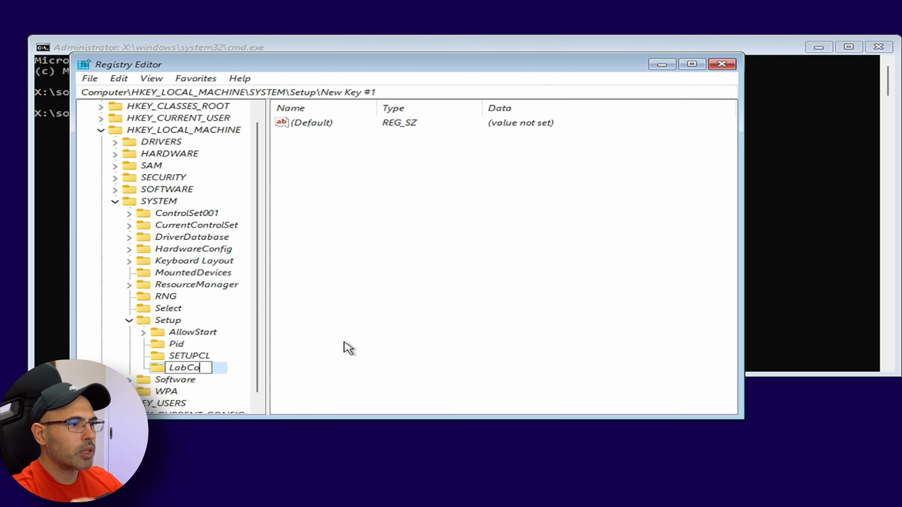
{"action": "type", "text": "nfig"}
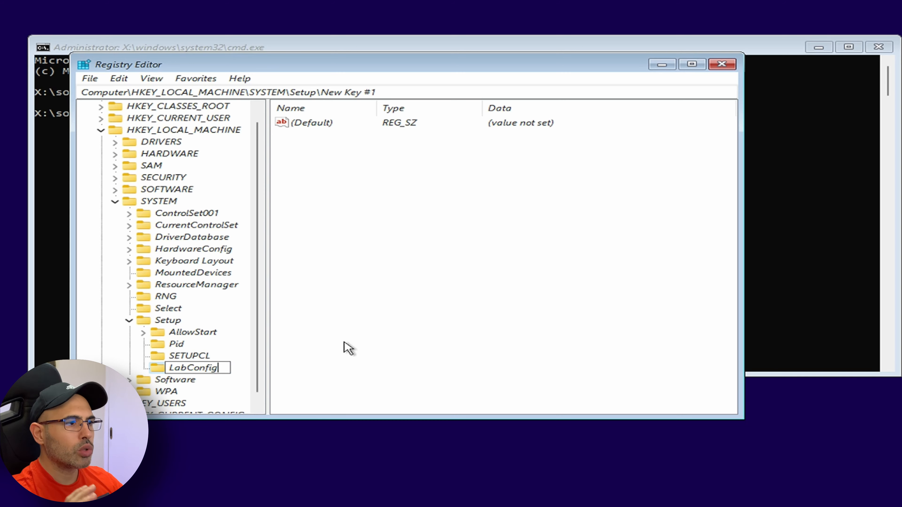
{"action": "key", "text": "Return"}
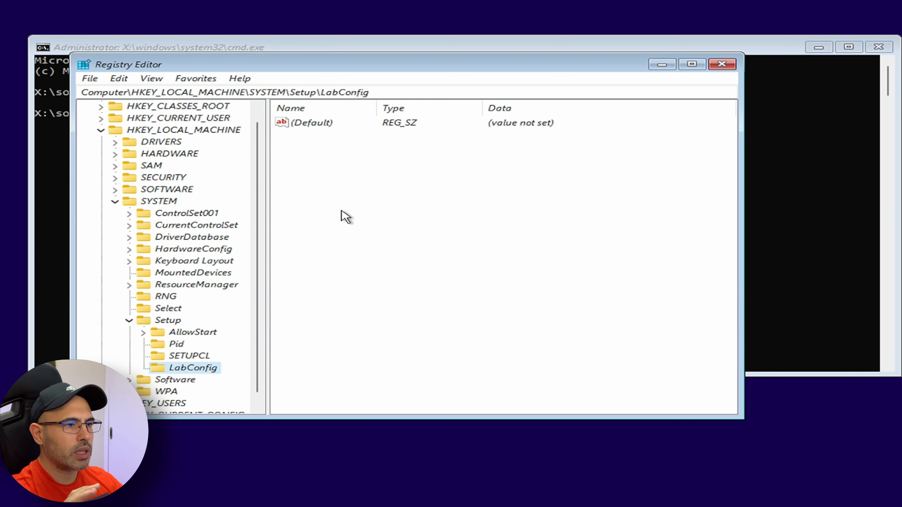
Add a DWORD (32-bit) value named BypassTPMCheck to the LabConfig key and copy its name.
{"action": "right_click", "coordinate": [339, 181]}
{"action": "mouse_move", "coordinate": [434, 189]}
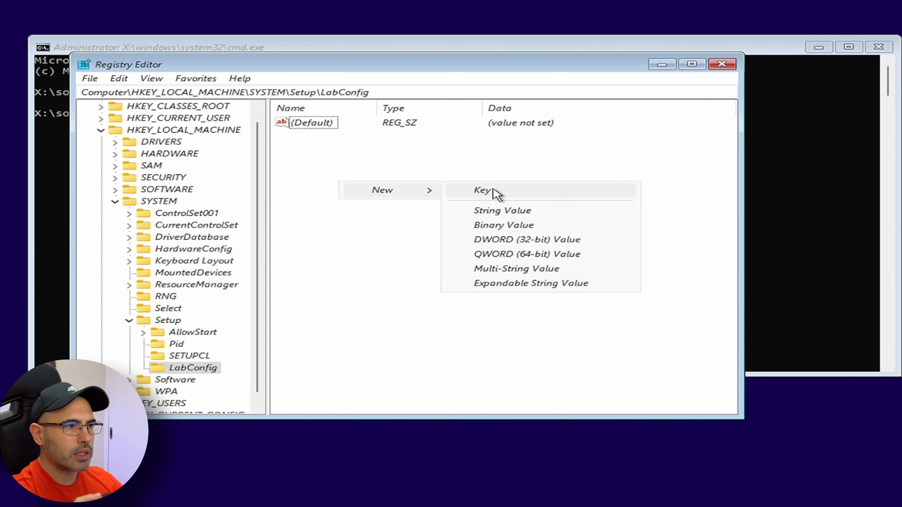
{"action": "left_click", "coordinate": [501, 244]}
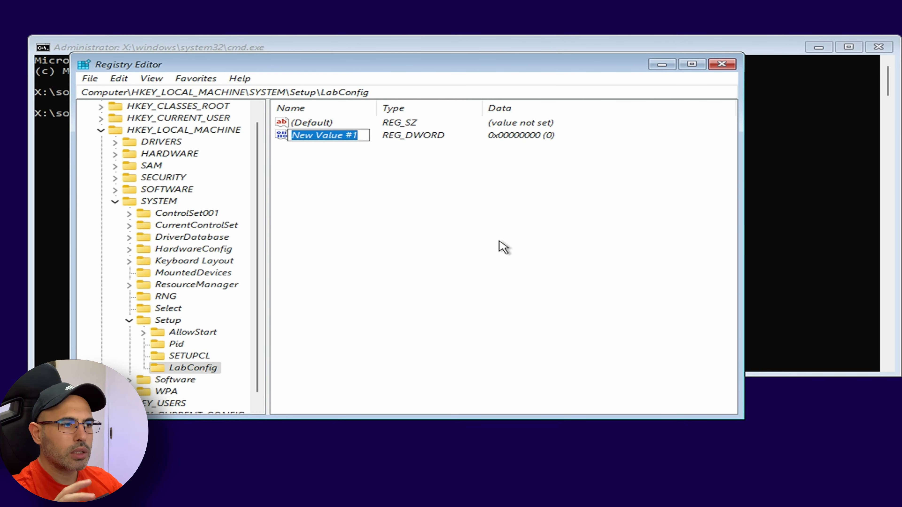
{"action": "type", "text": "Bypass"}
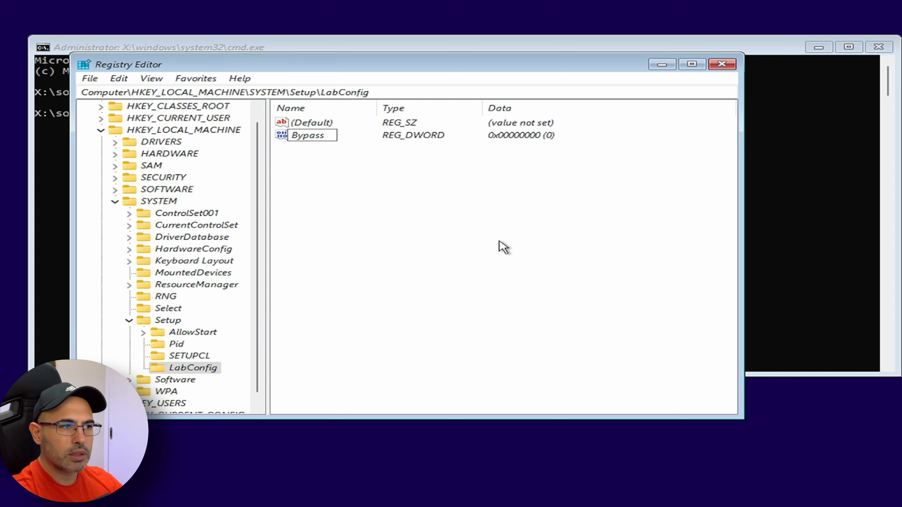
{"action": "type", "text": "TPMC"}
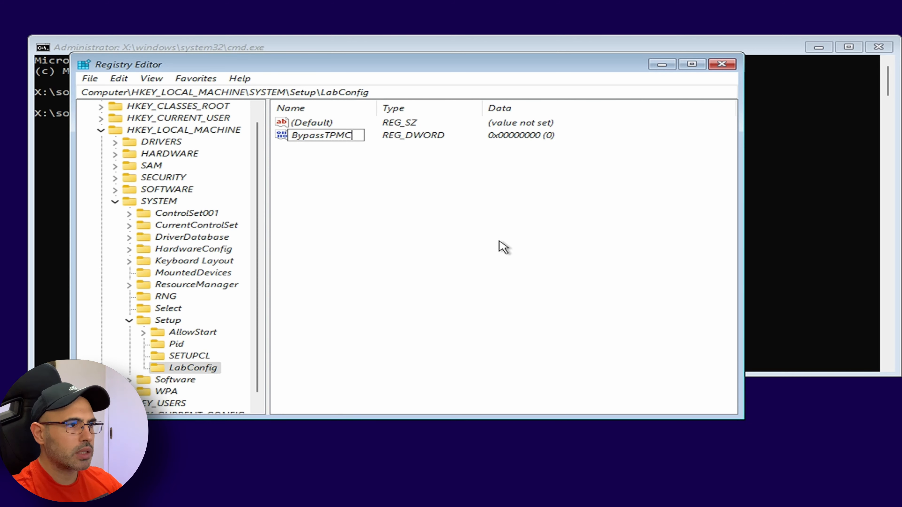
{"action": "type", "text": "heck"}
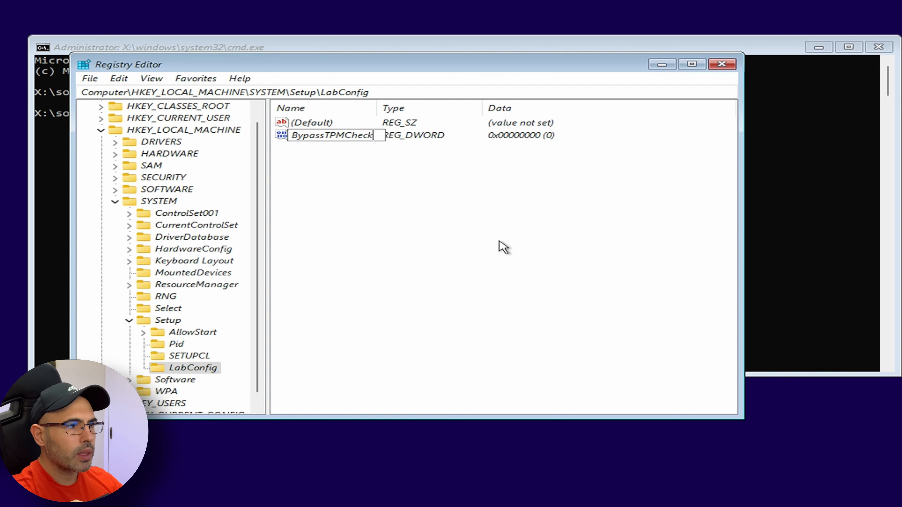
{"action": "double_click", "coordinate": [322, 135]}
{"action": "key", "text": "ctrl+c"}
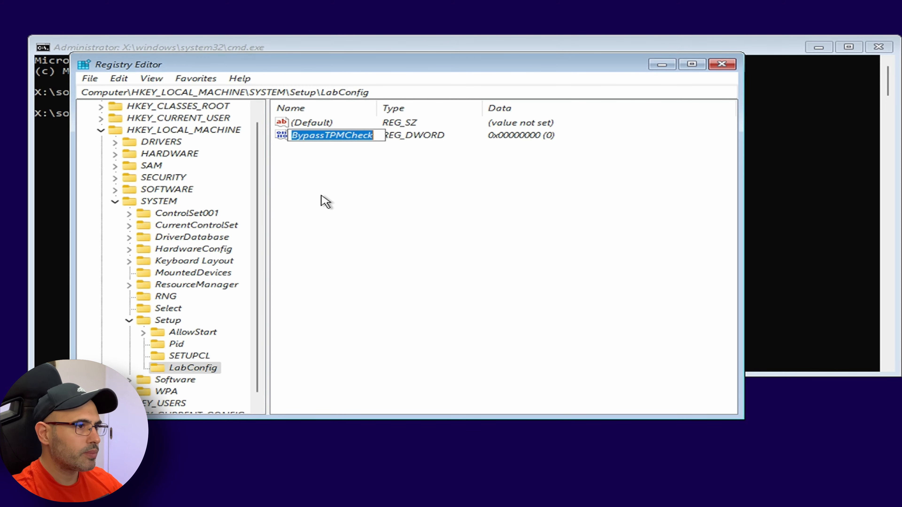
Set the value data of BypassTPMCheck to 1.
{"action": "key", "text": "Return"}
{"action": "key", "text": "Return"}
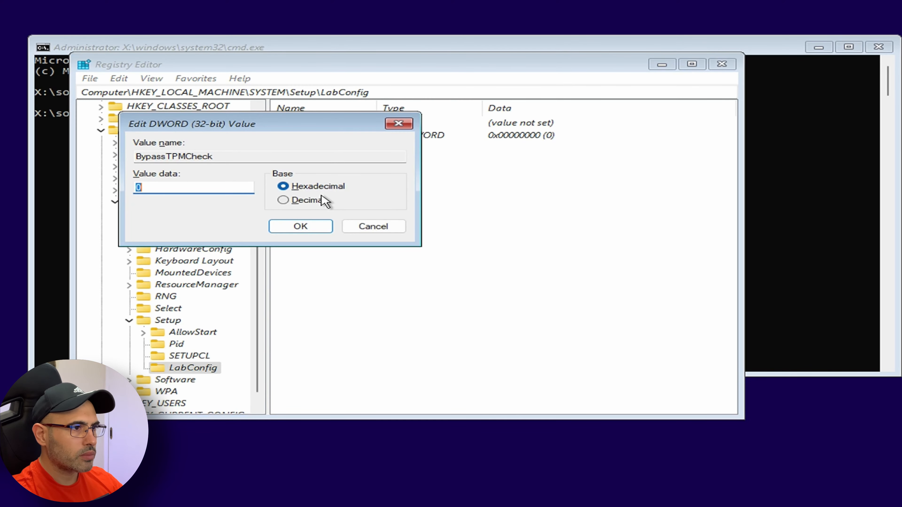
{"action": "type", "text": "1"}
{"action": "key", "text": "Return"}
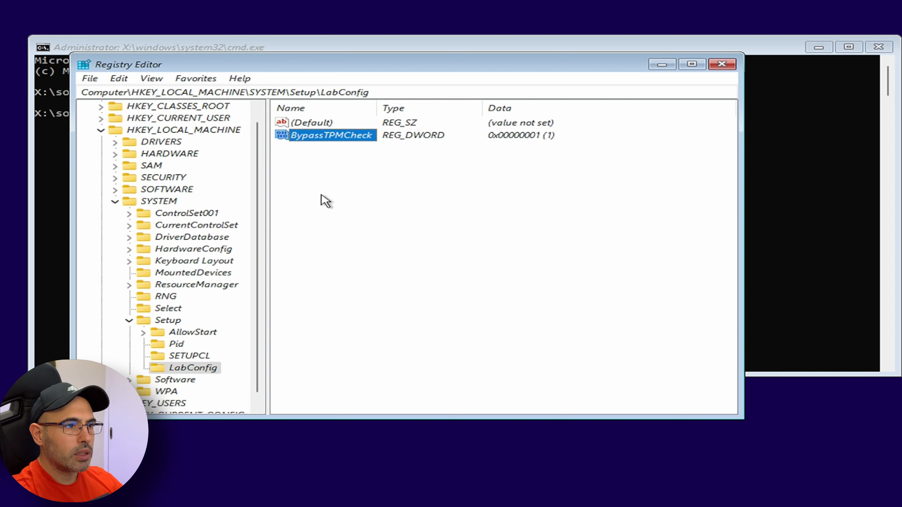
Add a second DWORD (32-bit) value to LabConfig, adapting the copied name to BypassSecureBootCheck.
{"action": "right_click", "coordinate": [356, 199]}
{"action": "mouse_move", "coordinate": [458, 211]}
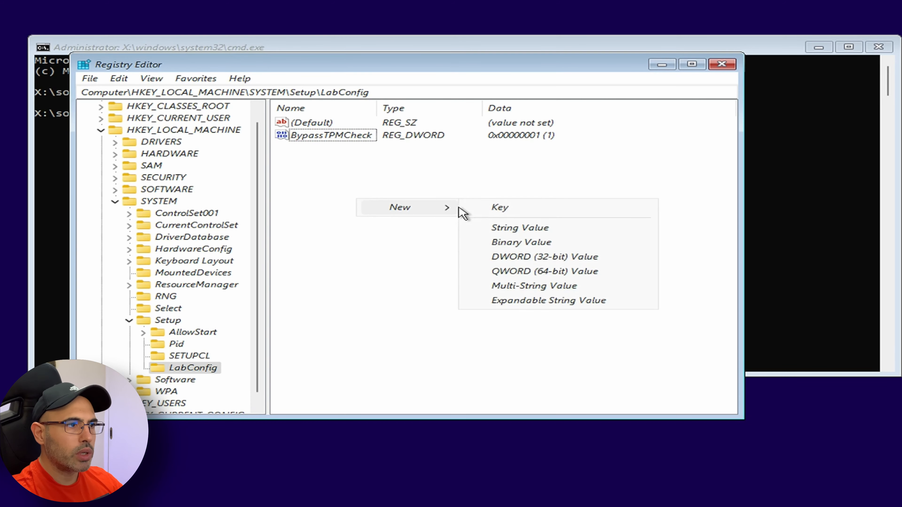
{"action": "left_click", "coordinate": [504, 261]}
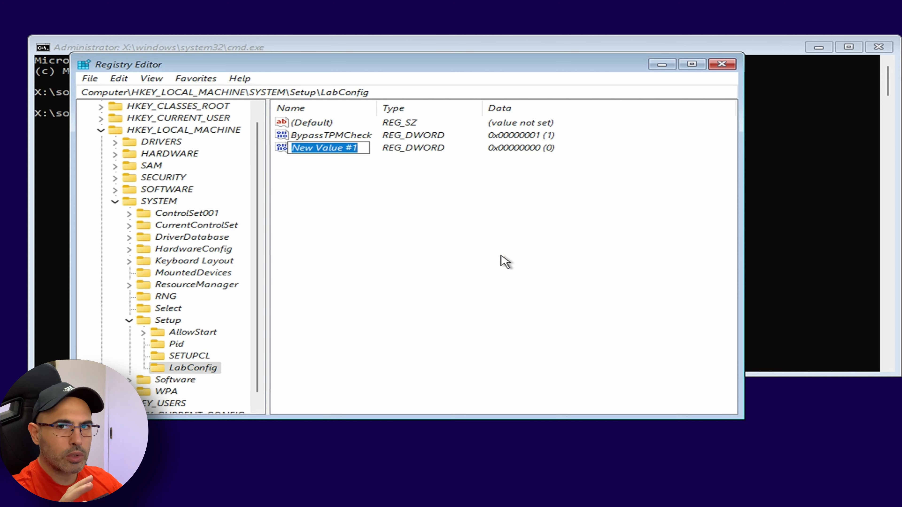
{"action": "key", "text": "ctrl+v"}
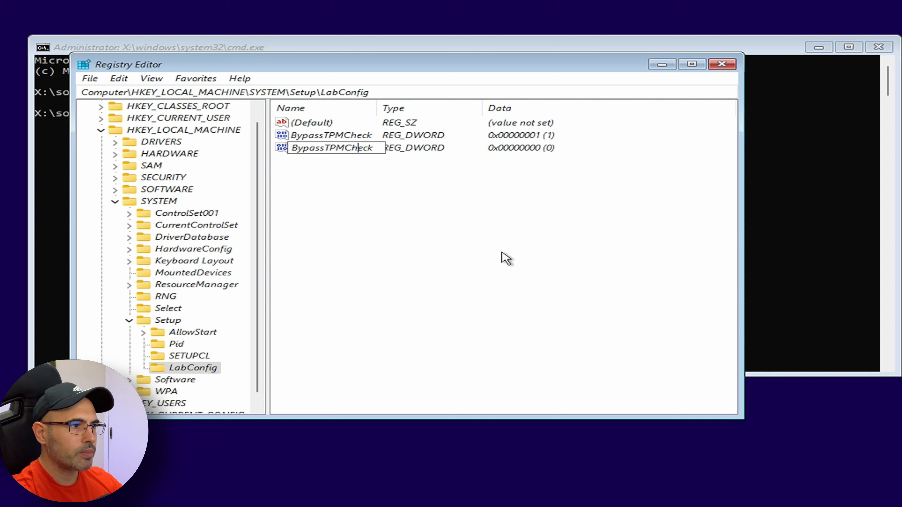
{"action": "key", "text": "BackSpace"}
{"action": "key", "text": "BackSpace"}
{"action": "key", "text": "BackSpace"}
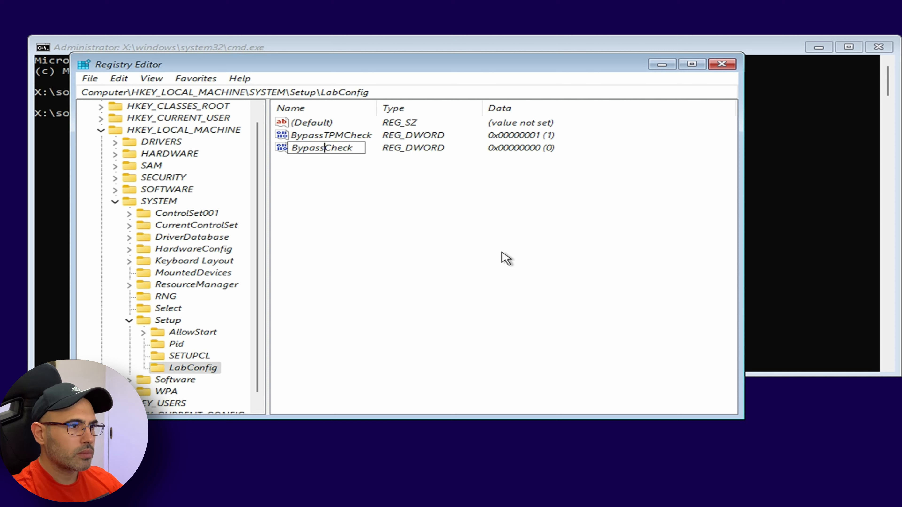
{"action": "type", "text": "Secure"}
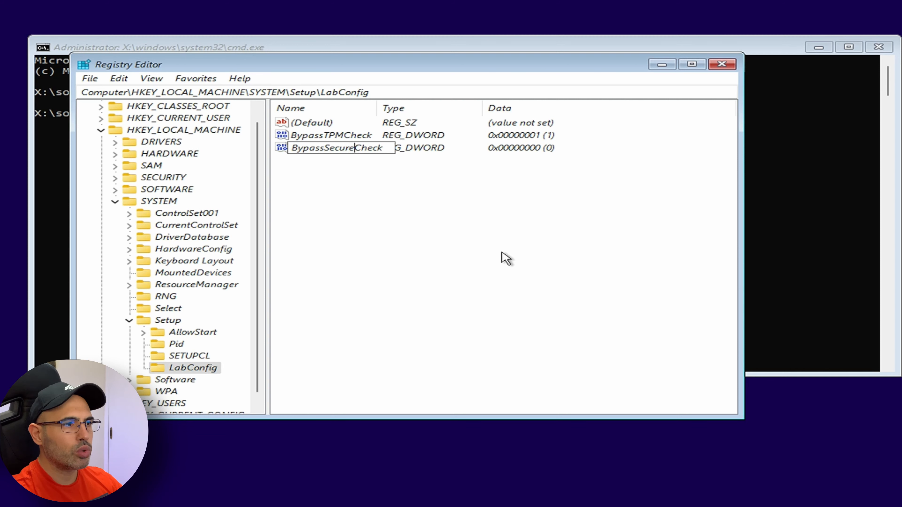
{"action": "type", "text": "B"}
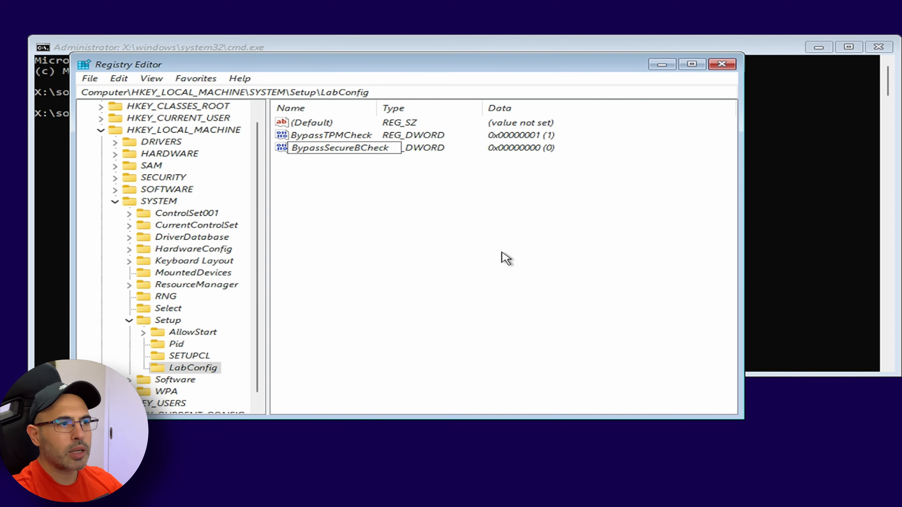
{"action": "type", "text": "oot"}
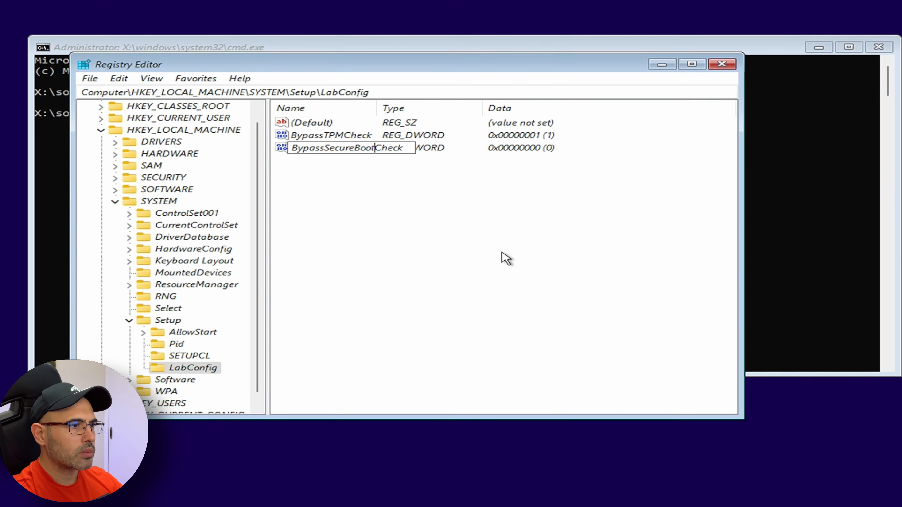
Set the value data of BypassSecureBootCheck to 1.
{"action": "key", "text": "Return"}
{"action": "key", "text": "Return"}
{"action": "type", "text": "1"}
{"action": "key", "text": "Return"}
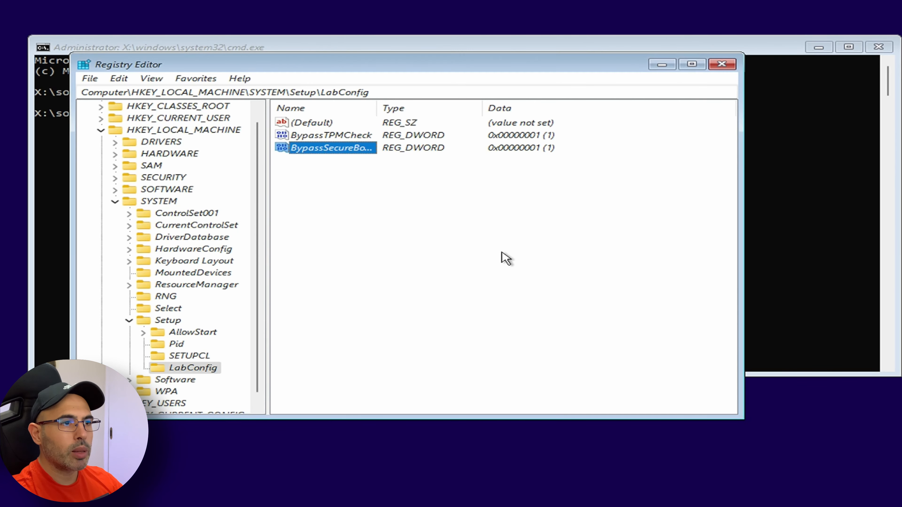
Add a DWORD (32-bit) value named BypassCPUCheck to the LabConfig key and set its data to 1.
{"action": "right_click", "coordinate": [376, 196]}
{"action": "mouse_move", "coordinate": [469, 207]}
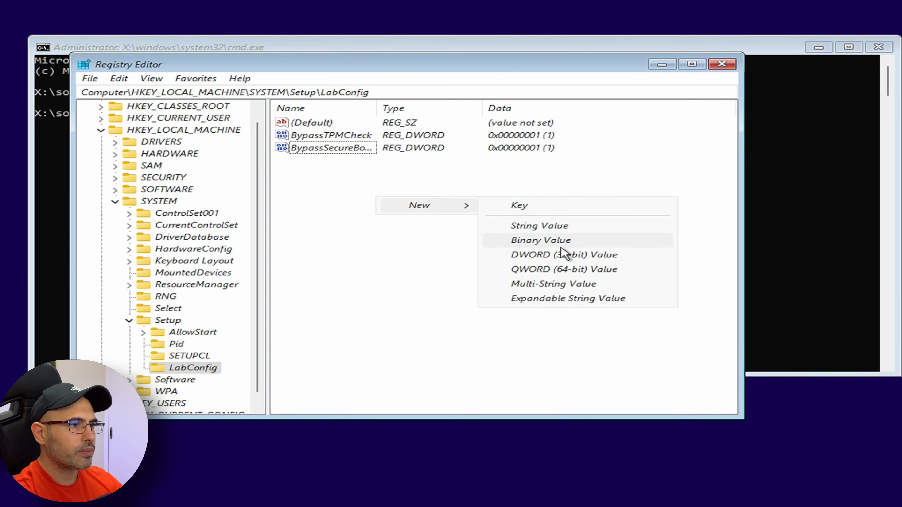
{"action": "left_click", "coordinate": [558, 254]}
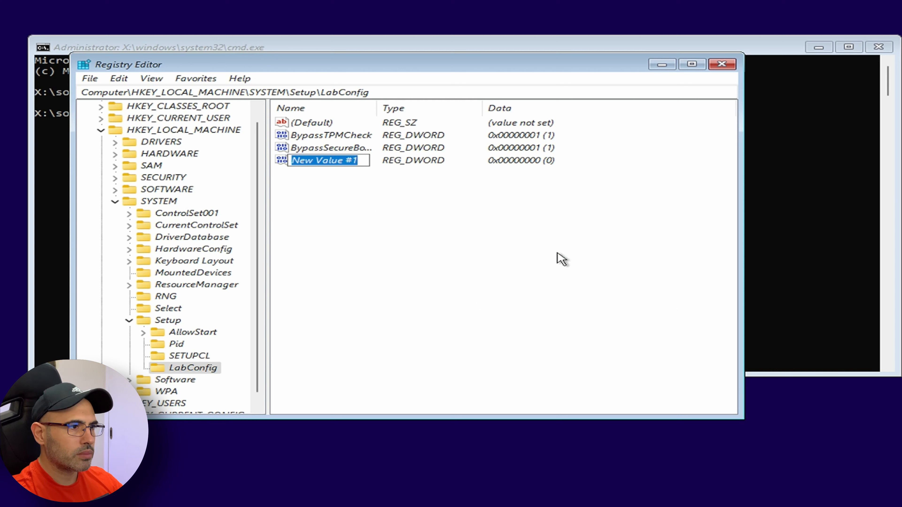
{"action": "key", "text": "ctrl+v"}
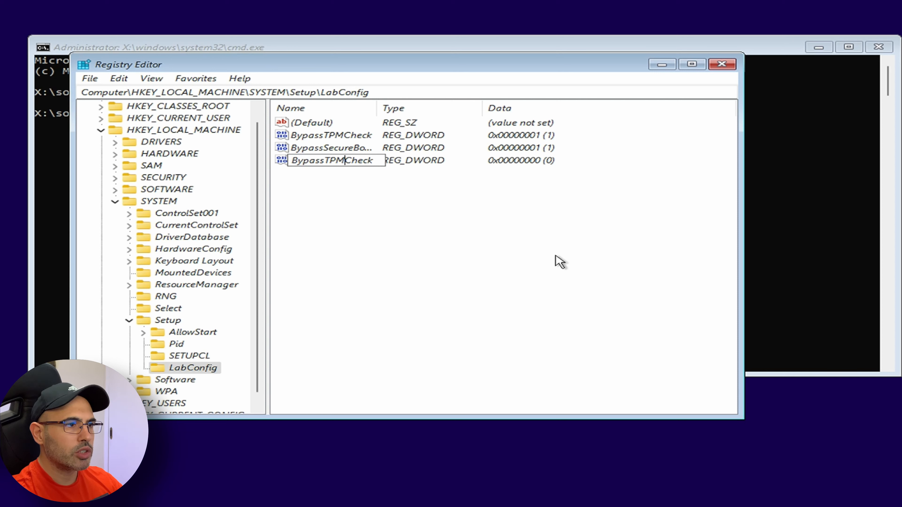
{"action": "key", "text": "BackSpace"}
{"action": "key", "text": "BackSpace"}
{"action": "key", "text": "BackSpace"}
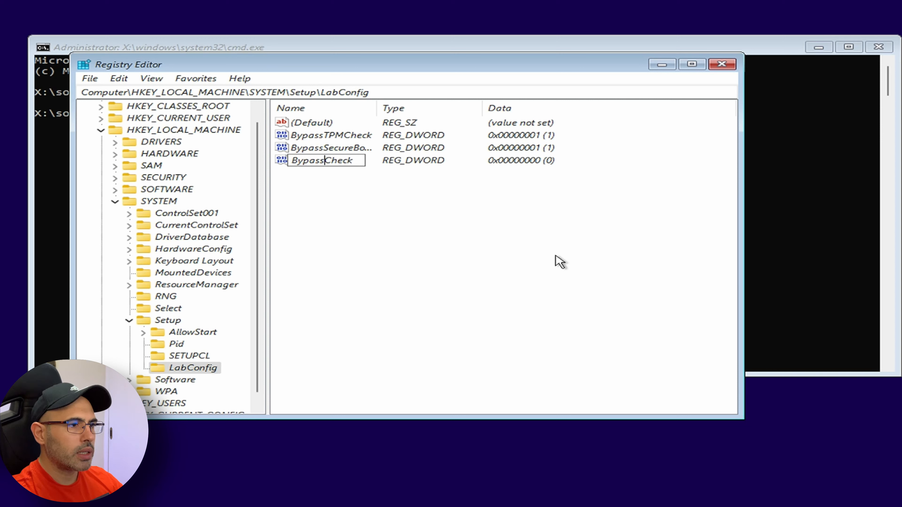
{"action": "type", "text": "CPU"}
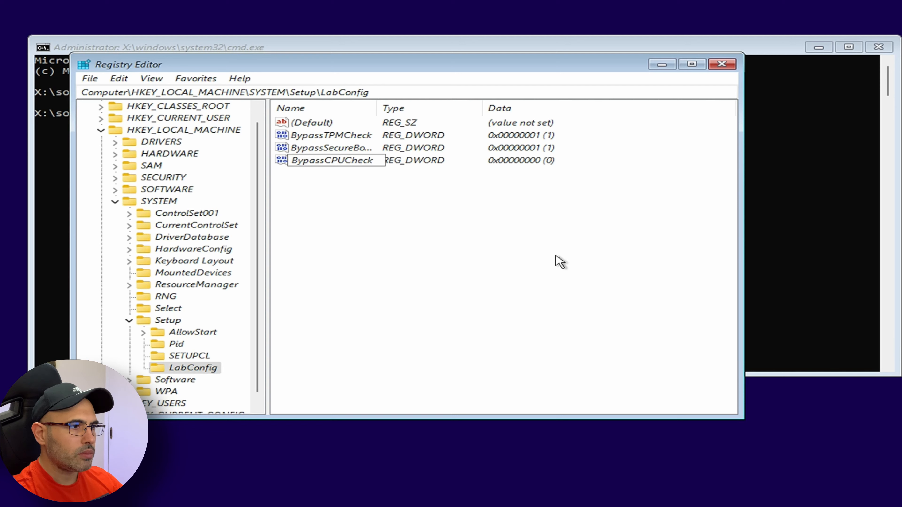
{"action": "key", "text": "Return"}
{"action": "key", "text": "Return"}
{"action": "type", "text": "1"}
{"action": "key", "text": "Return"}
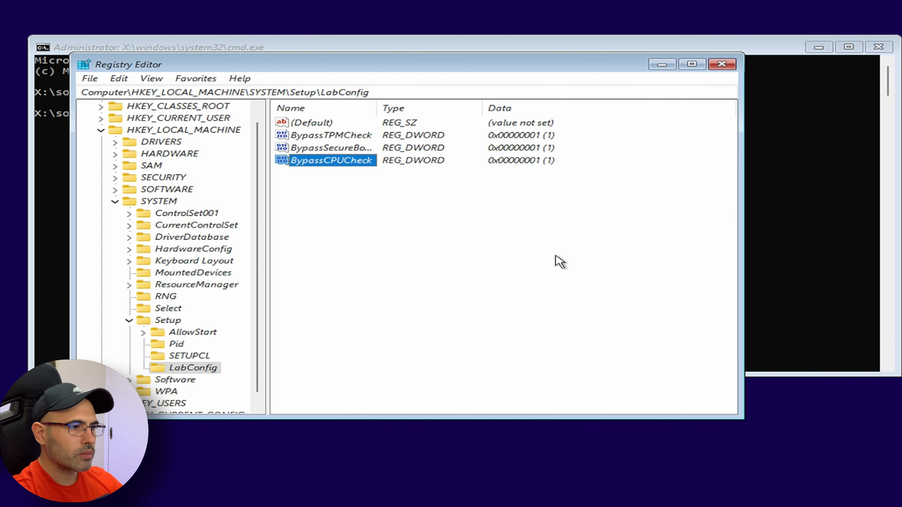
Add a DWORD (32-bit) value named BypassRAMCheck to the LabConfig key and set its data to 1.
{"action": "right_click", "coordinate": [538, 253]}
{"action": "mouse_move", "coordinate": [574, 264]}
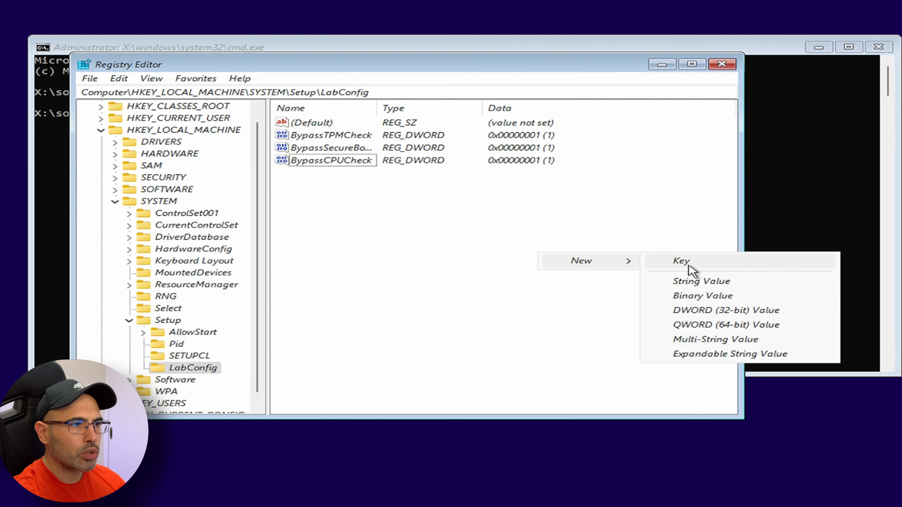
{"action": "left_click", "coordinate": [688, 312]}
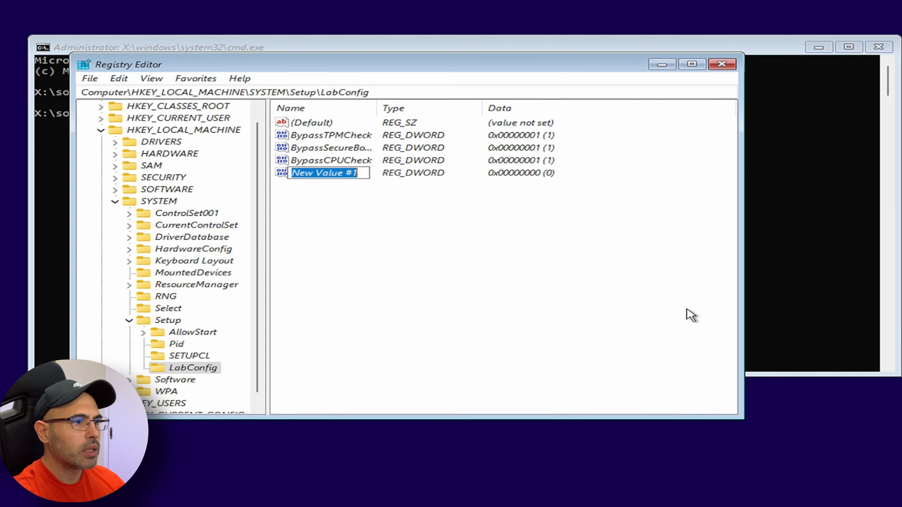
{"action": "type", "text": "BypassTPMCheck"}
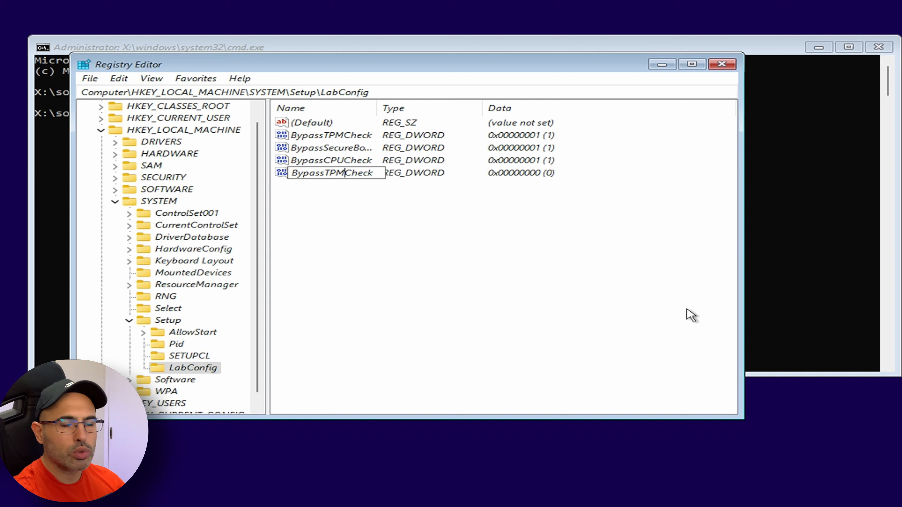
{"action": "key", "text": "BackSpace"}
{"action": "key", "text": "BackSpace"}
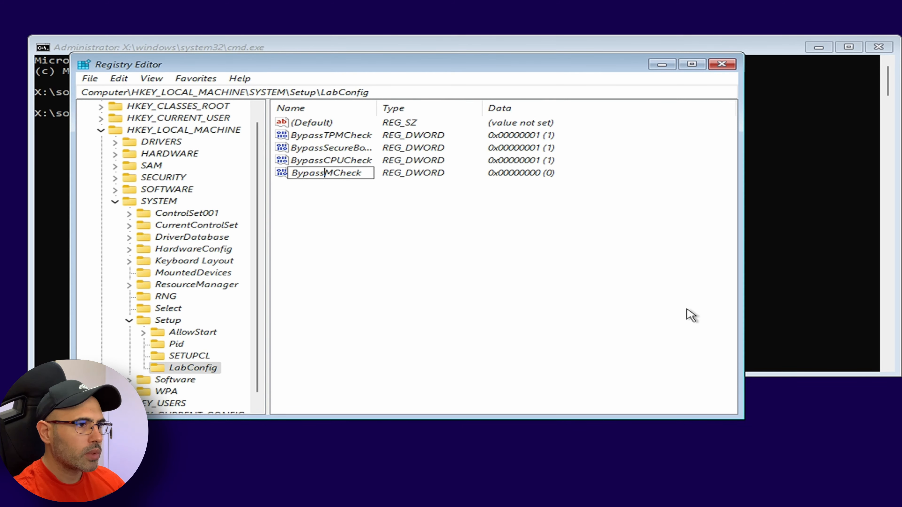
{"action": "type", "text": "RA"}
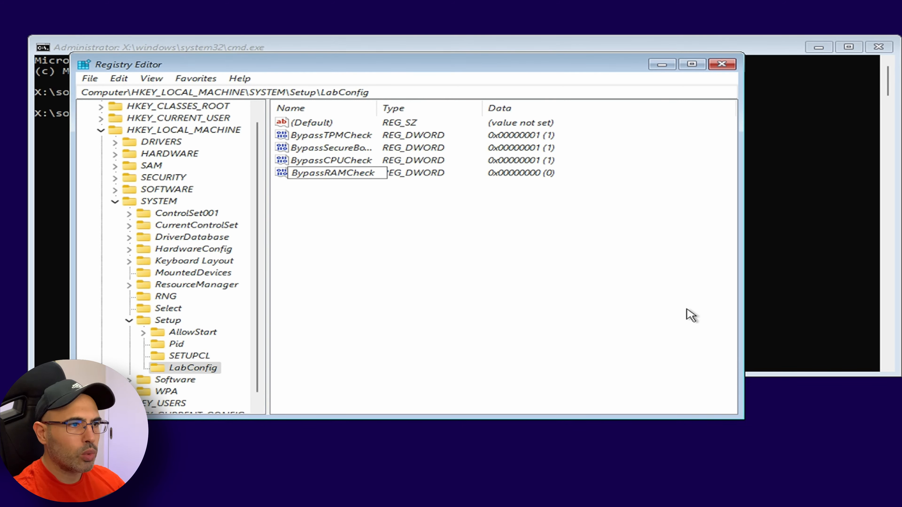
{"action": "key", "text": "Return"}
{"action": "key", "text": "Return"}
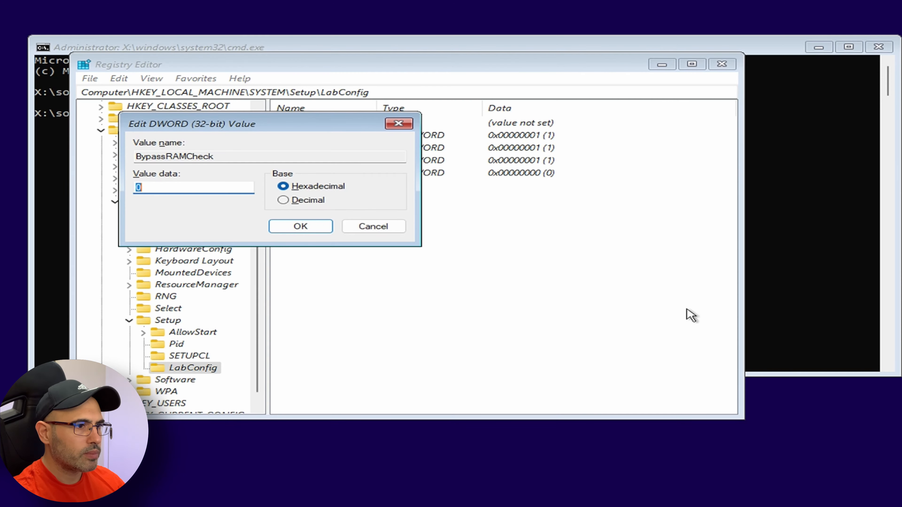
{"action": "type", "text": "1"}
{"action": "key", "text": "Return"}
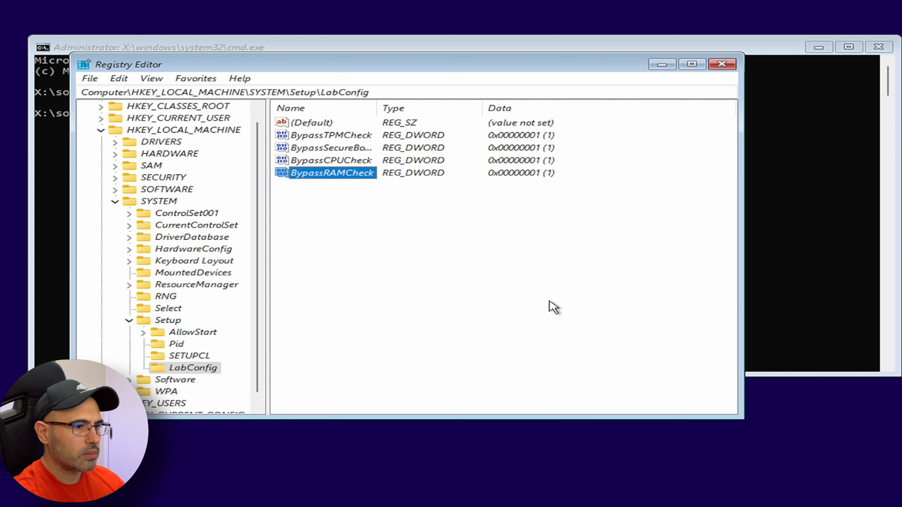
Refresh the LabConfig values and close both Registry Editor and the command prompt to return to Windows Setup.
{"action": "key", "text": "F5"}
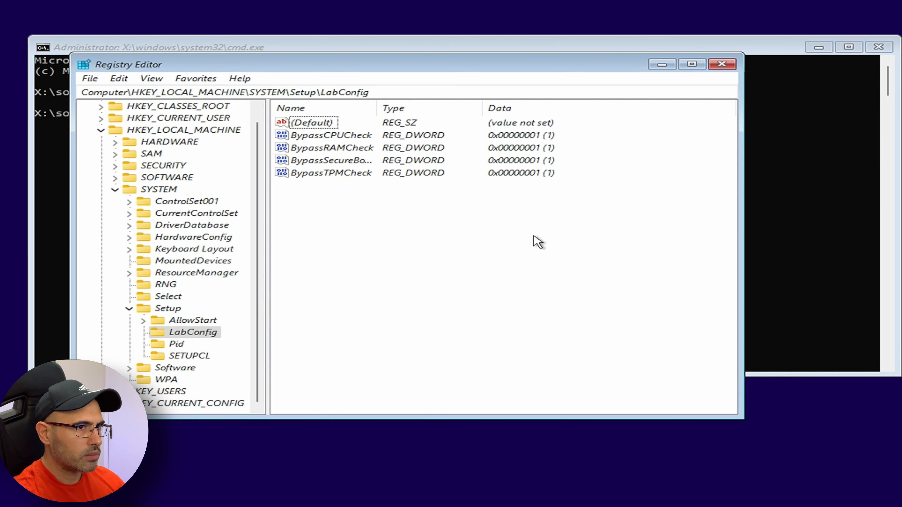
{"action": "left_click", "coordinate": [726, 67]}
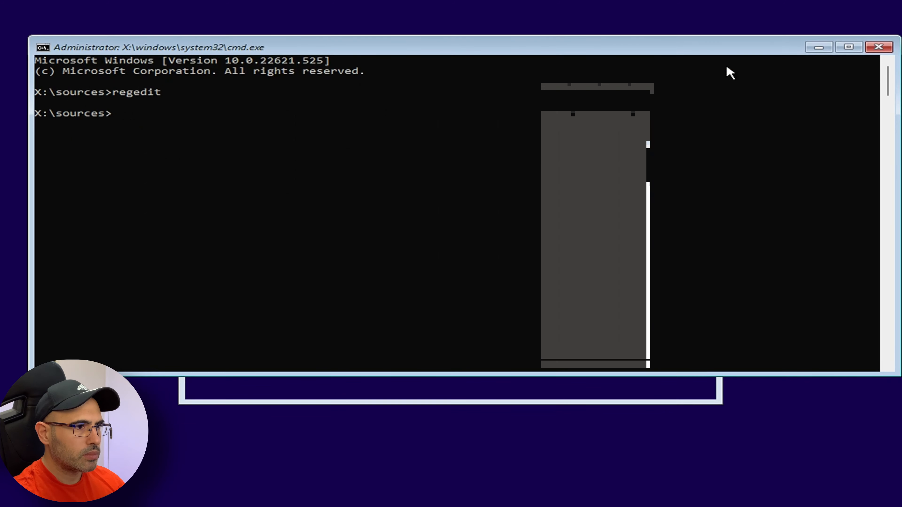
{"action": "left_click", "coordinate": [879, 48]}
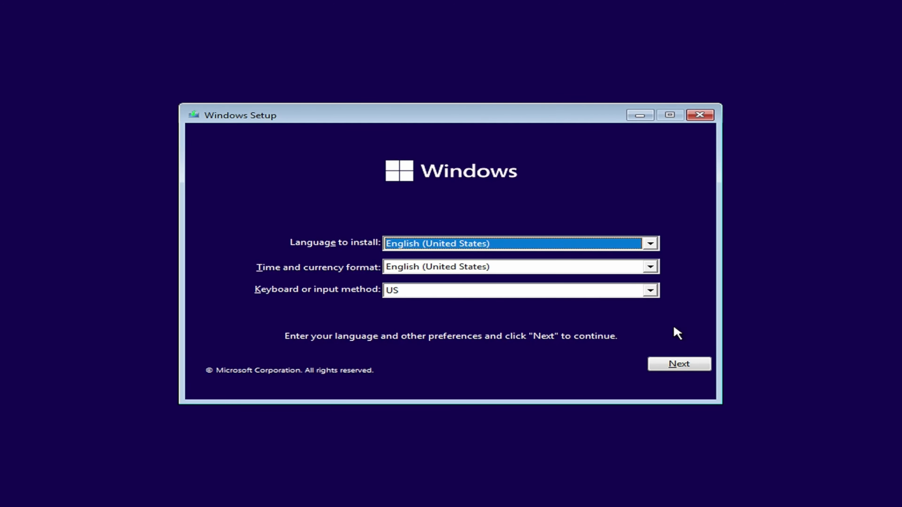
Start the Windows installation with the default language settings and no product key, selecting Windows 11 Pro as the operating system.
{"action": "left_click", "coordinate": [694, 367]}
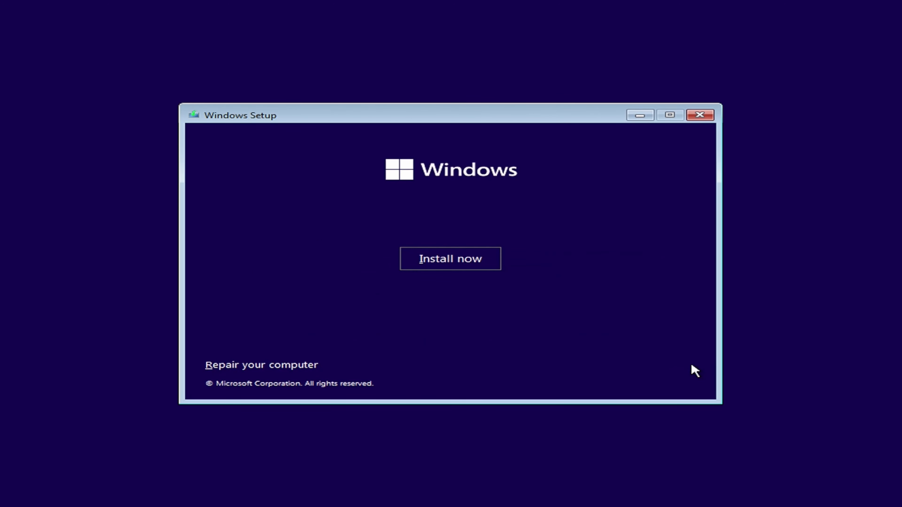
{"action": "left_click", "coordinate": [446, 266]}
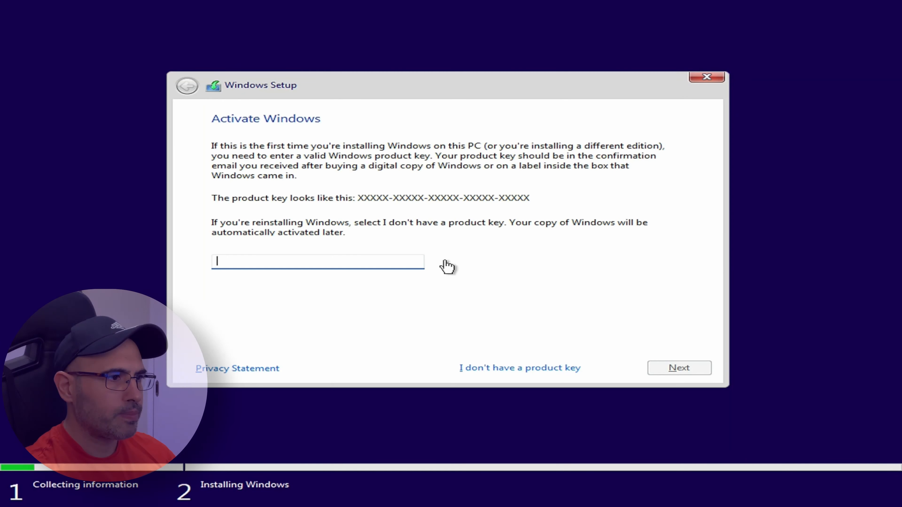
{"action": "left_click", "coordinate": [555, 368]}
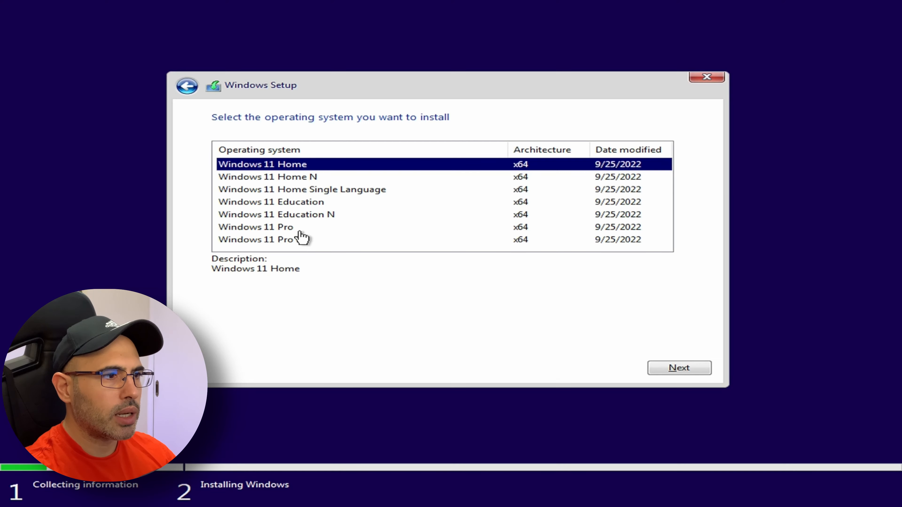
{"action": "left_click", "coordinate": [300, 230]}
{"action": "left_click", "coordinate": [681, 368]}
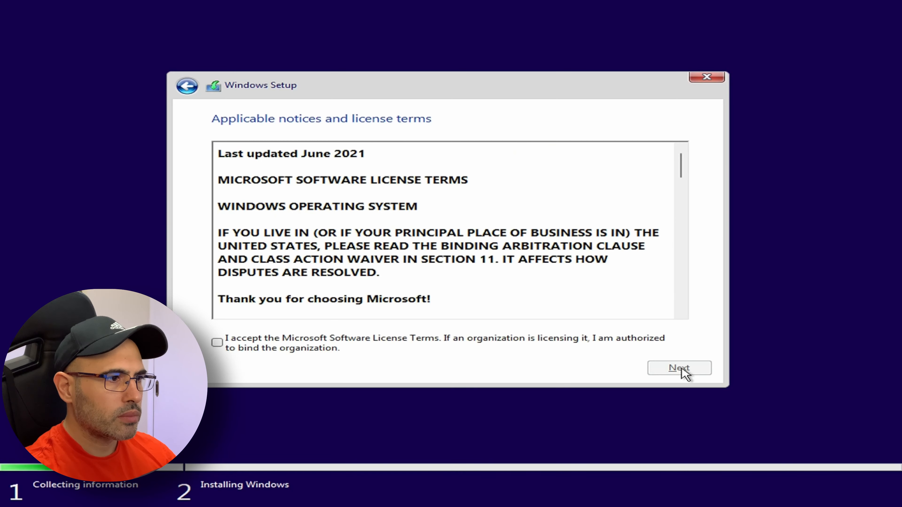
Accept the Microsoft Software License Terms and choose the Custom: Install Windows only (advanced) installation type.
{"action": "left_click", "coordinate": [217, 343]}
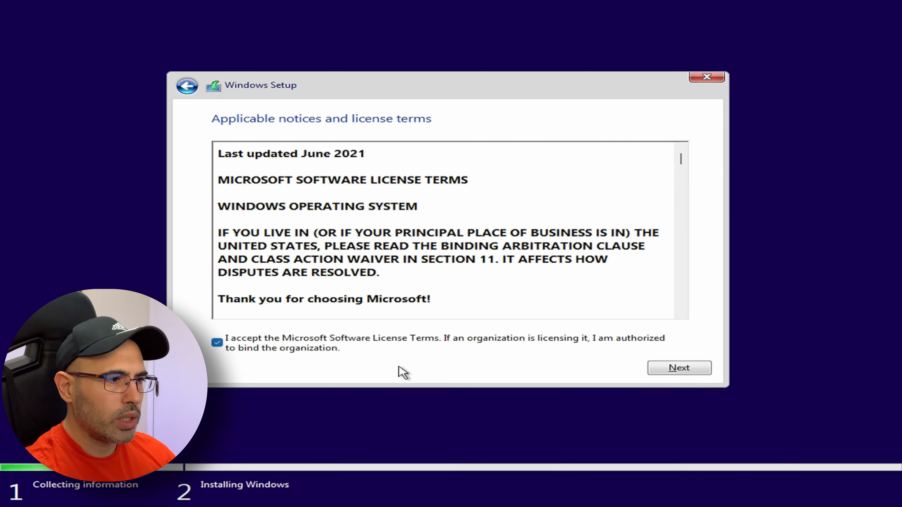
{"action": "left_click", "coordinate": [678, 369]}
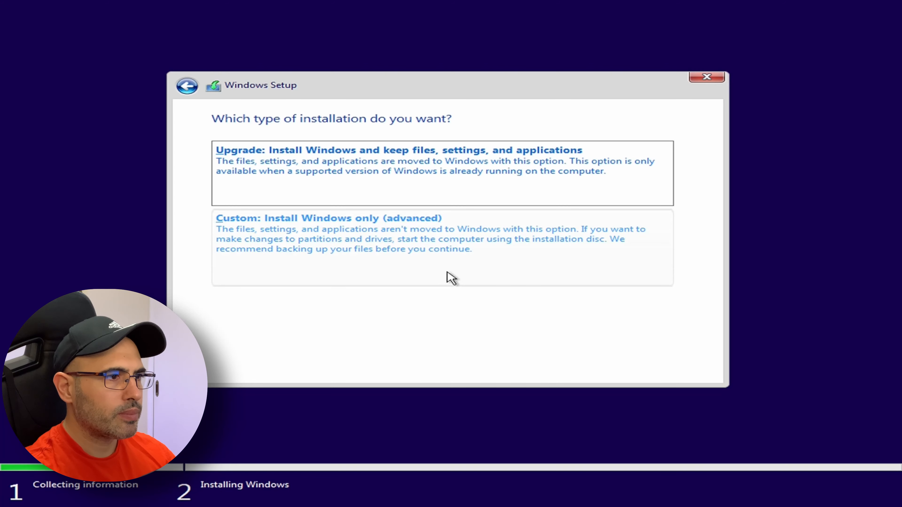
{"action": "left_click", "coordinate": [437, 260]}
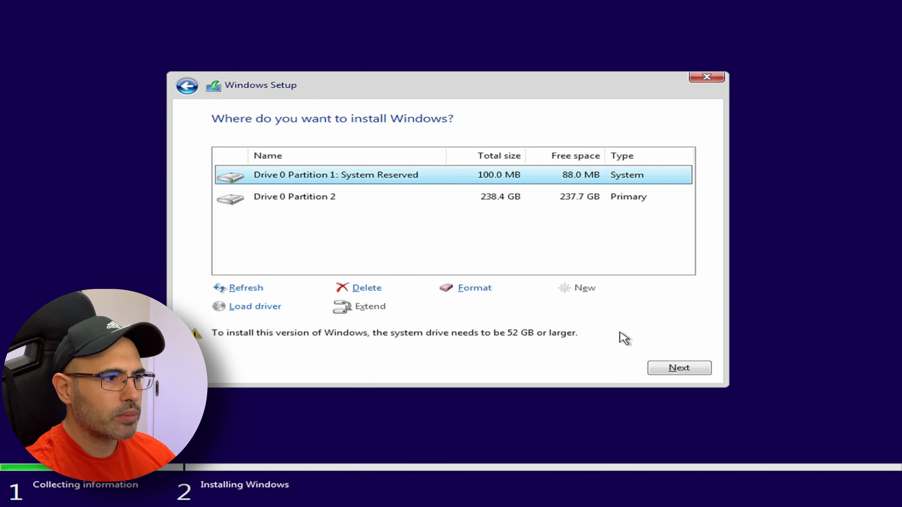
Delete Partition 2 and Partition 1 of Drive 0 and start installing Windows on the drive's unallocated space.
{"action": "left_click", "coordinate": [385, 198]}
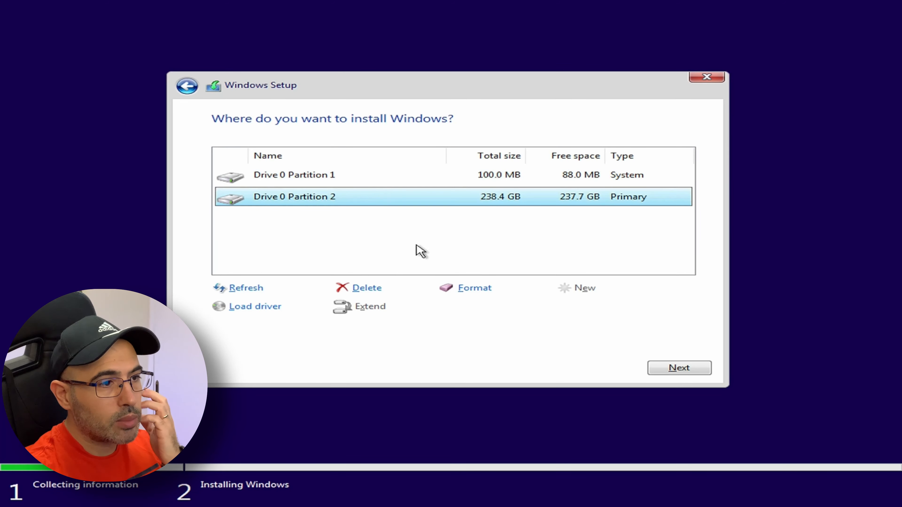
{"action": "left_click", "coordinate": [361, 290]}
{"action": "left_click", "coordinate": [566, 308]}
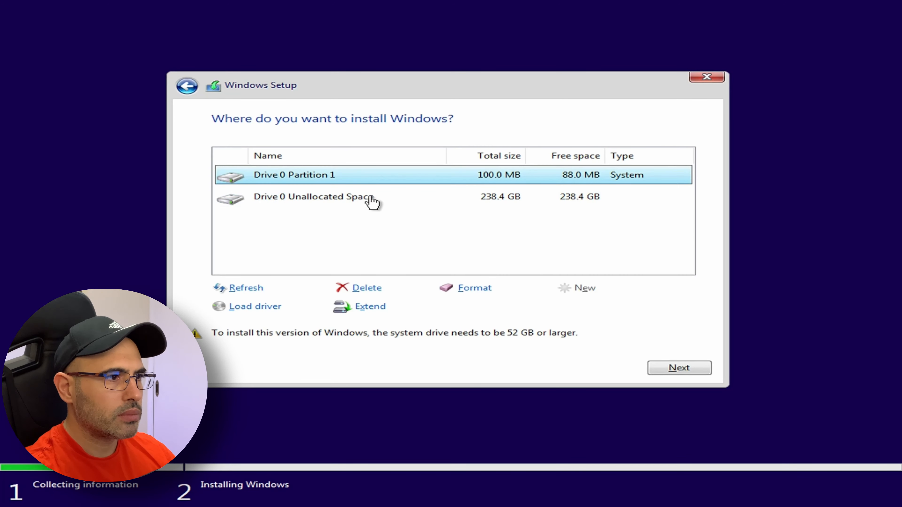
{"action": "left_click", "coordinate": [369, 289]}
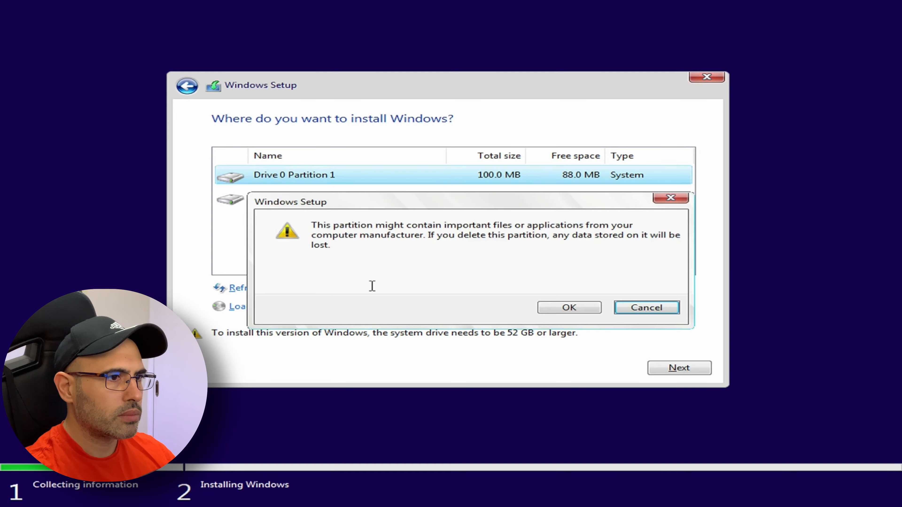
{"action": "left_click", "coordinate": [566, 310]}
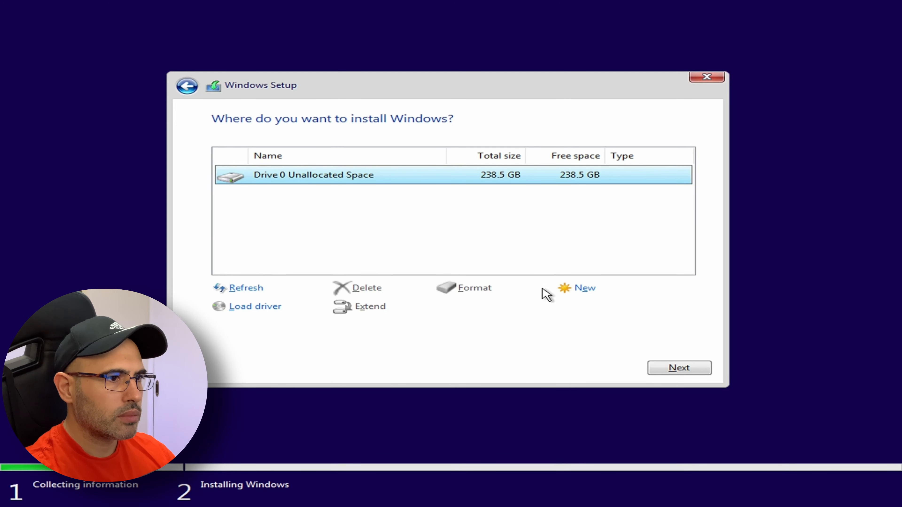
{"action": "left_click", "coordinate": [674, 369]}
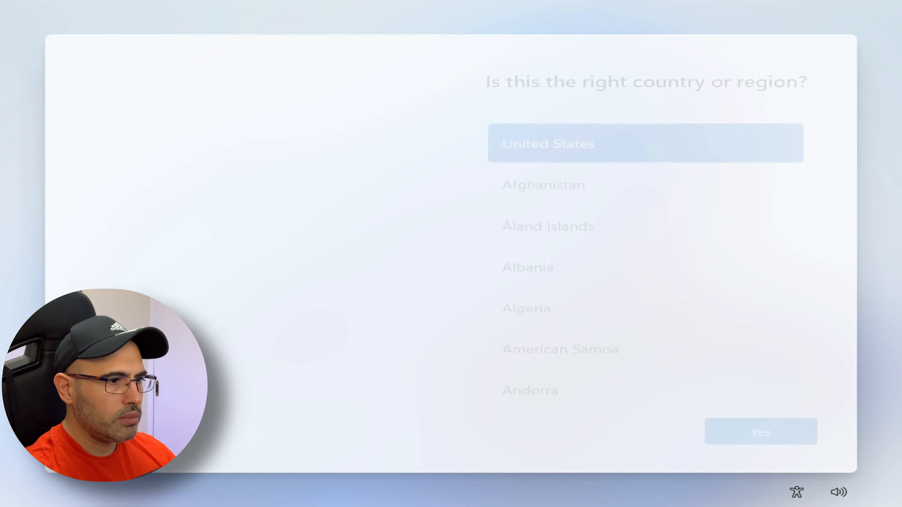
Confirm United States as the region and set the keyboard layout to United States-International.
{"action": "key", "text": "Return"}
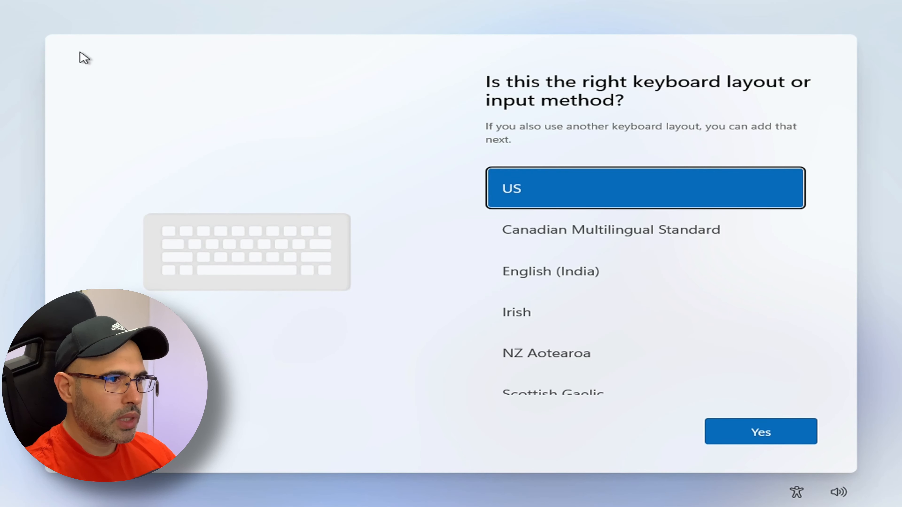
{"action": "scroll", "coordinate": [666, 276], "scroll_direction": "down", "scroll_amount": 3}
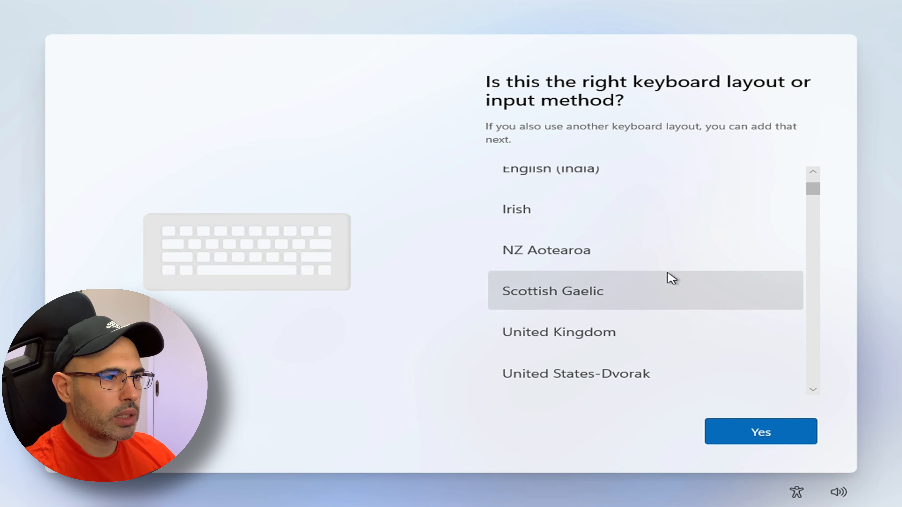
{"action": "scroll", "coordinate": [667, 274], "scroll_direction": "down", "scroll_amount": 4}
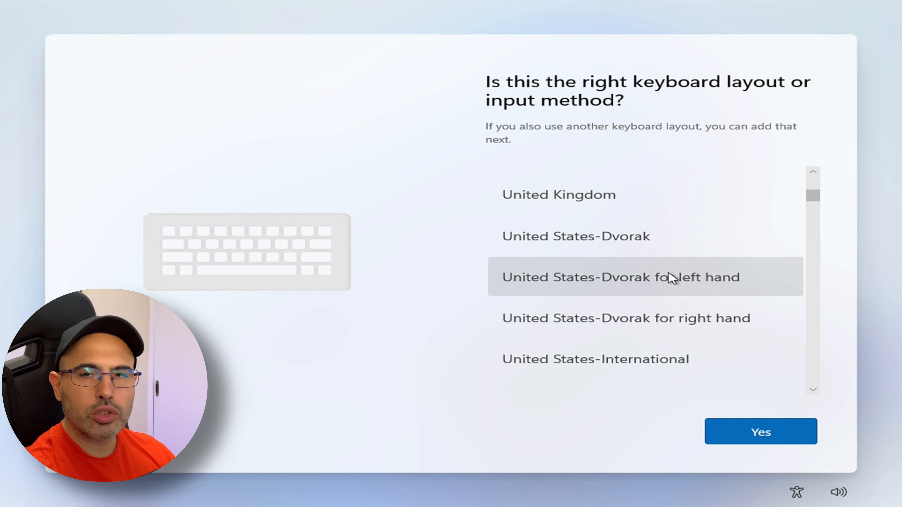
{"action": "scroll", "coordinate": [671, 279], "scroll_direction": "down", "scroll_amount": 2}
{"action": "left_click", "coordinate": [671, 291]}
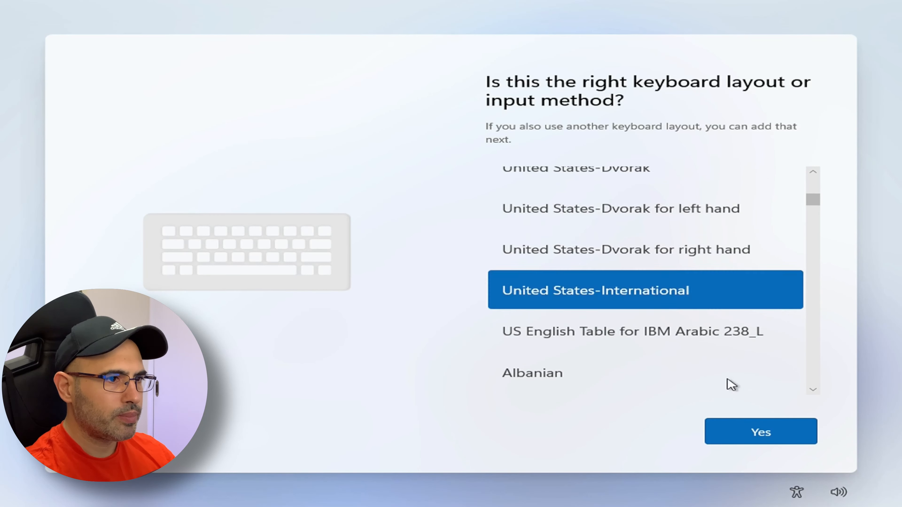
{"action": "left_click", "coordinate": [769, 433]}
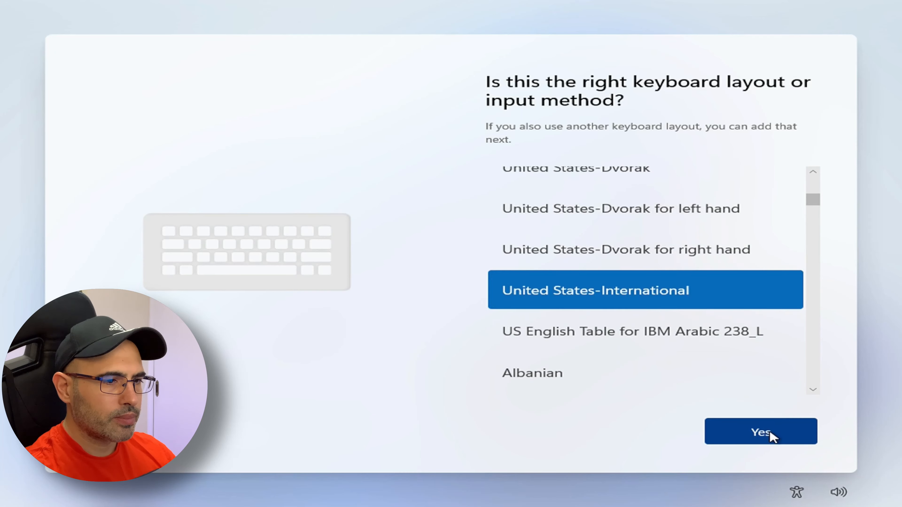
{"action": "left_click", "coordinate": [771, 436]}
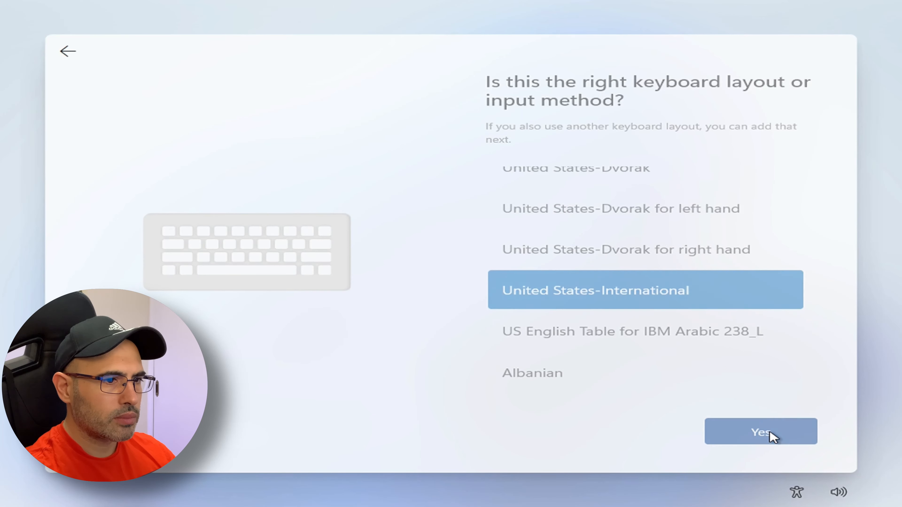
Start adding a second keyboard layout and browse its language list past the Arabic entries.
{"action": "left_click", "coordinate": [641, 432]}
{"action": "scroll", "coordinate": [650, 390], "scroll_direction": "down", "scroll_amount": 6}
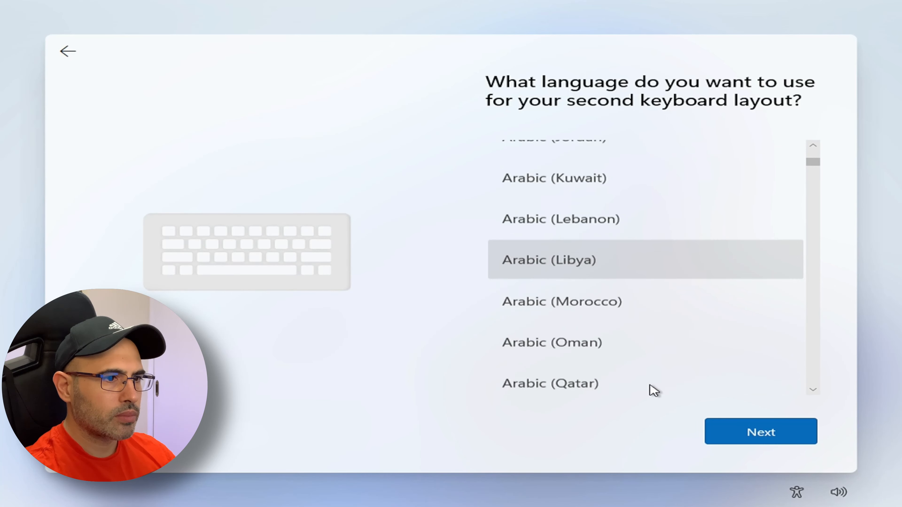
{"action": "scroll", "coordinate": [655, 390], "scroll_direction": "down", "scroll_amount": 3}
{"action": "scroll", "coordinate": [658, 390], "scroll_direction": "down", "scroll_amount": 2}
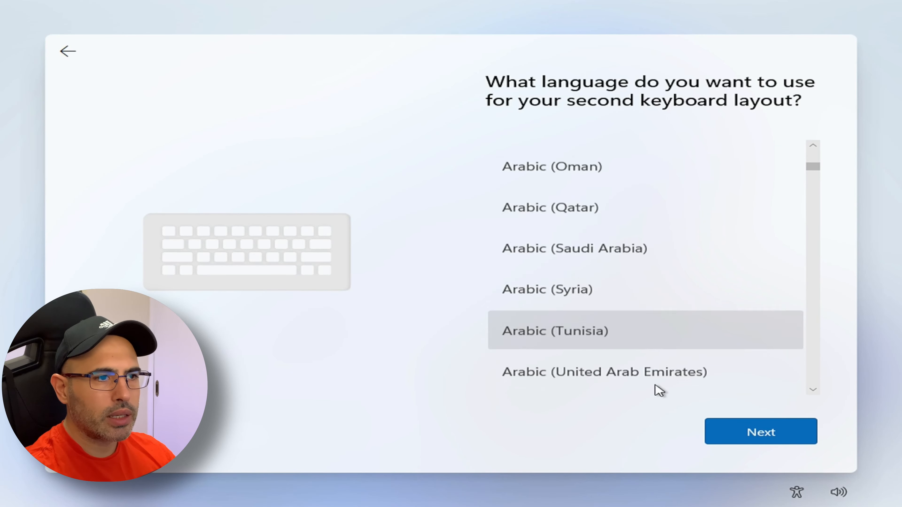
{"action": "scroll", "coordinate": [657, 387], "scroll_direction": "down", "scroll_amount": 3}
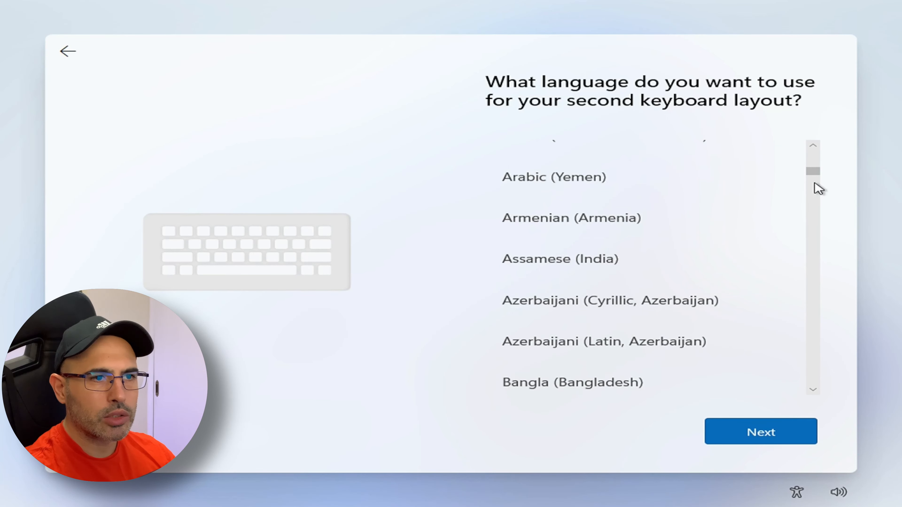